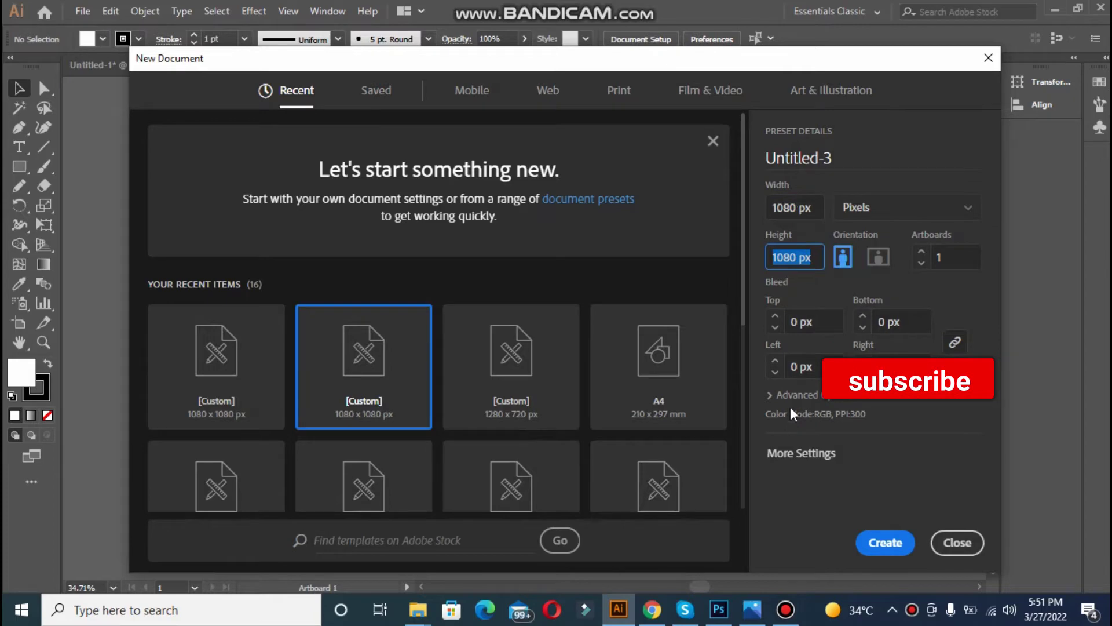
Show the advanced options for the new 1080 x 1080 px document and dismiss the setup without creating it
{"action": "left_click", "coordinate": [793, 394]}
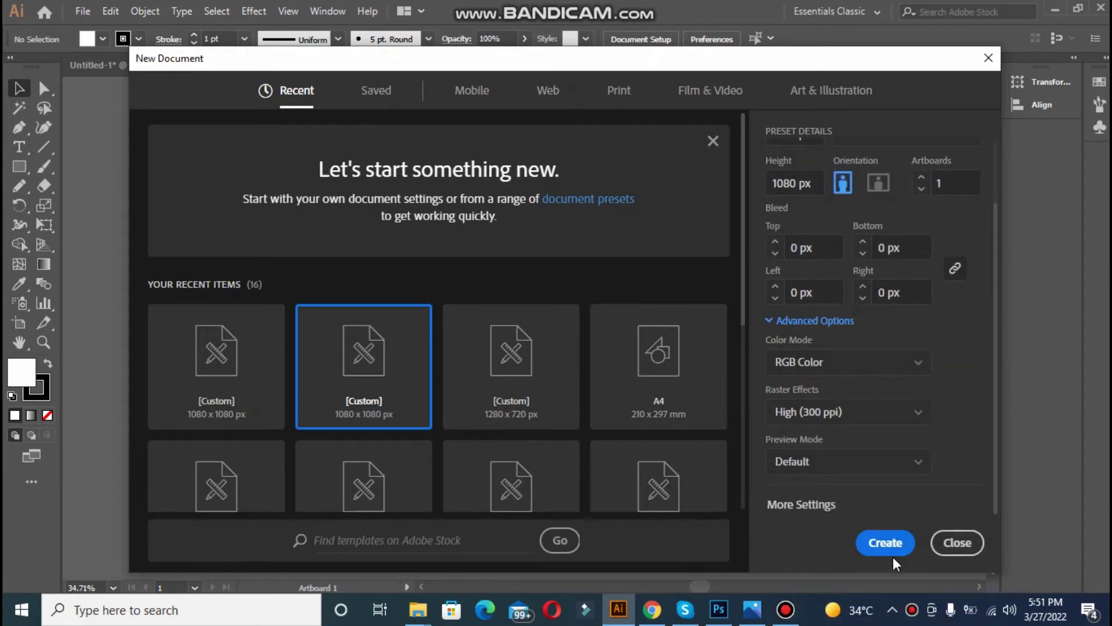
{"action": "left_click", "coordinate": [943, 535]}
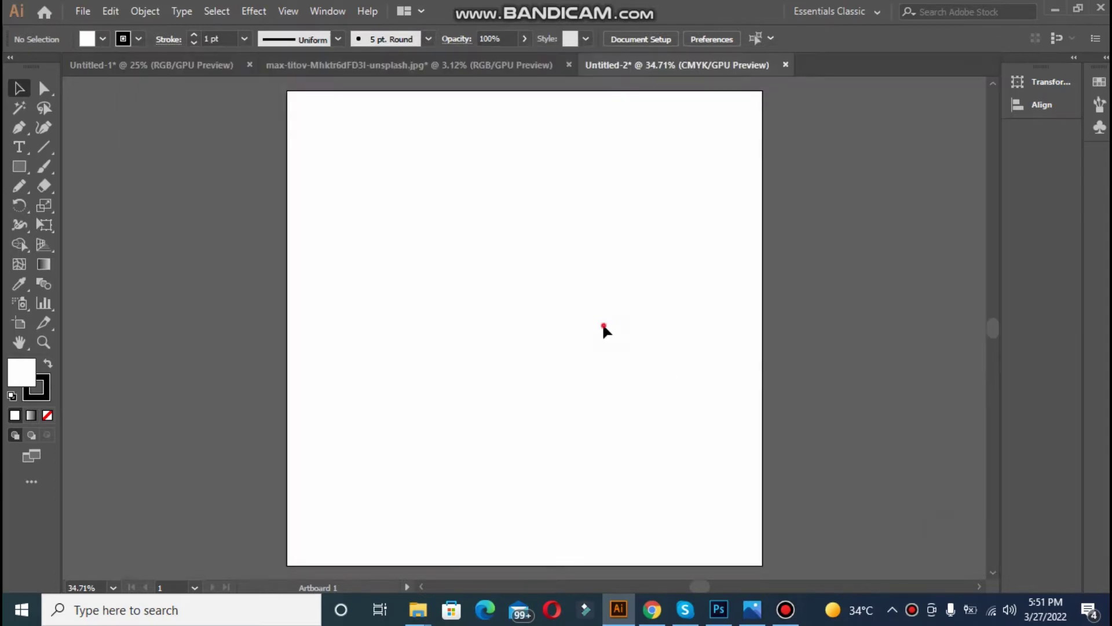
Draw a rectangle covering the whole artboard, swap its colours to a black fill with white stroke, and deselect it
{"action": "left_click", "coordinate": [24, 167]}
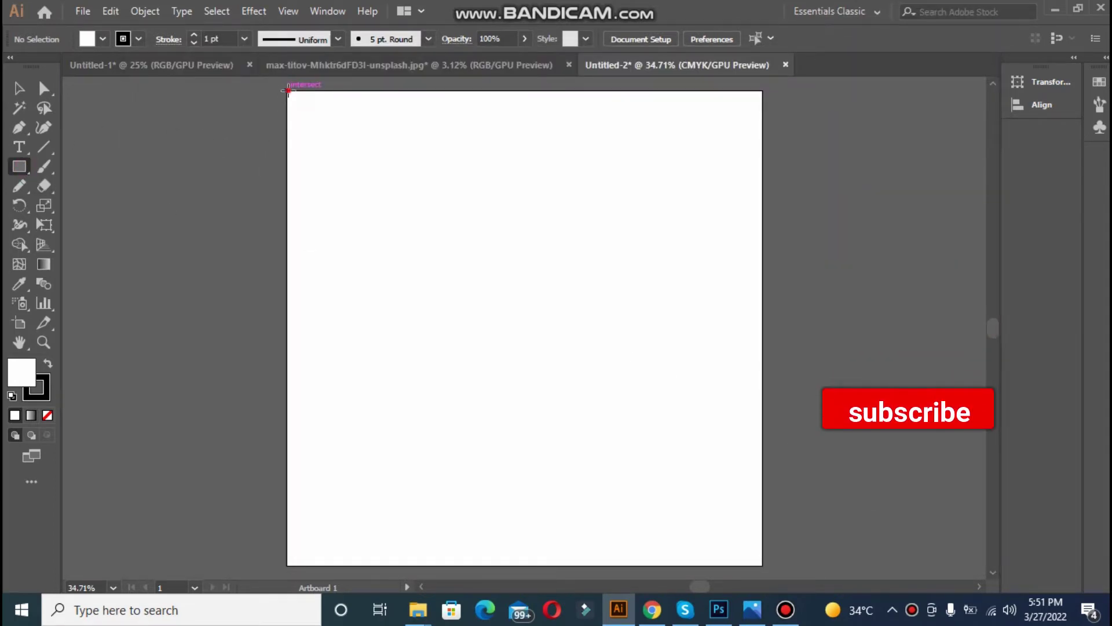
{"action": "left_click_drag", "start_coordinate": [288, 91], "coordinate": [762, 565]}
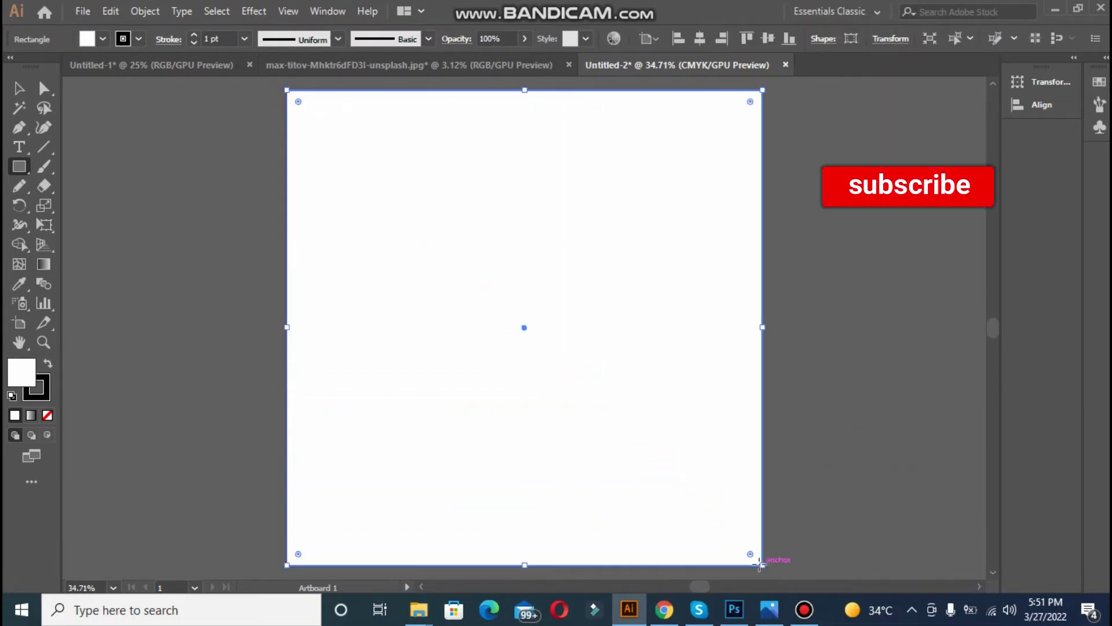
{"action": "left_click", "coordinate": [49, 367]}
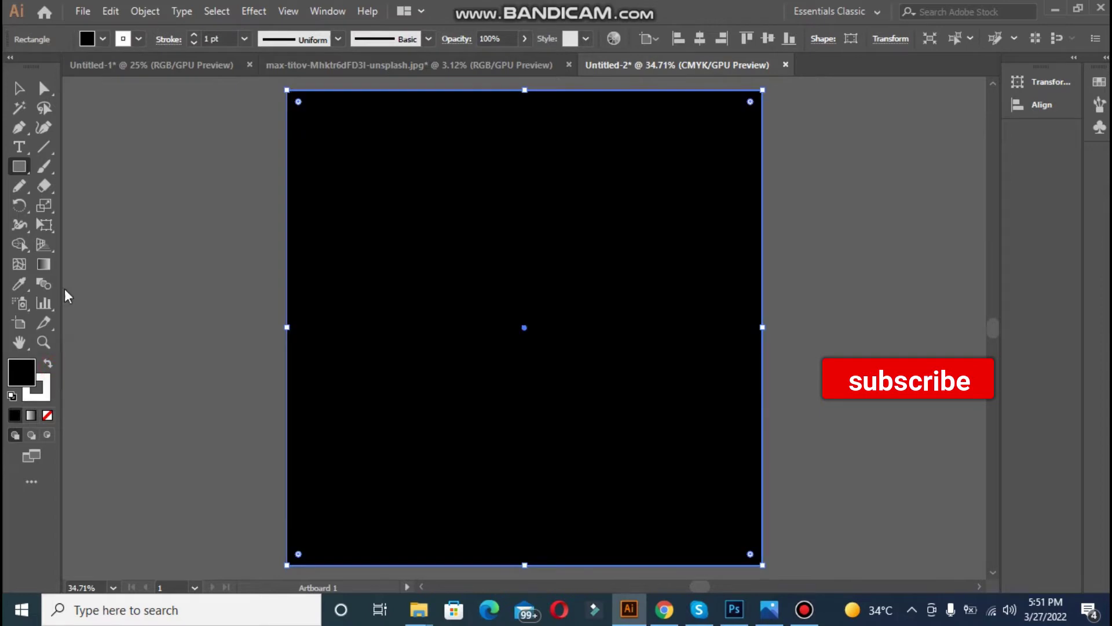
{"action": "left_click", "coordinate": [19, 88]}
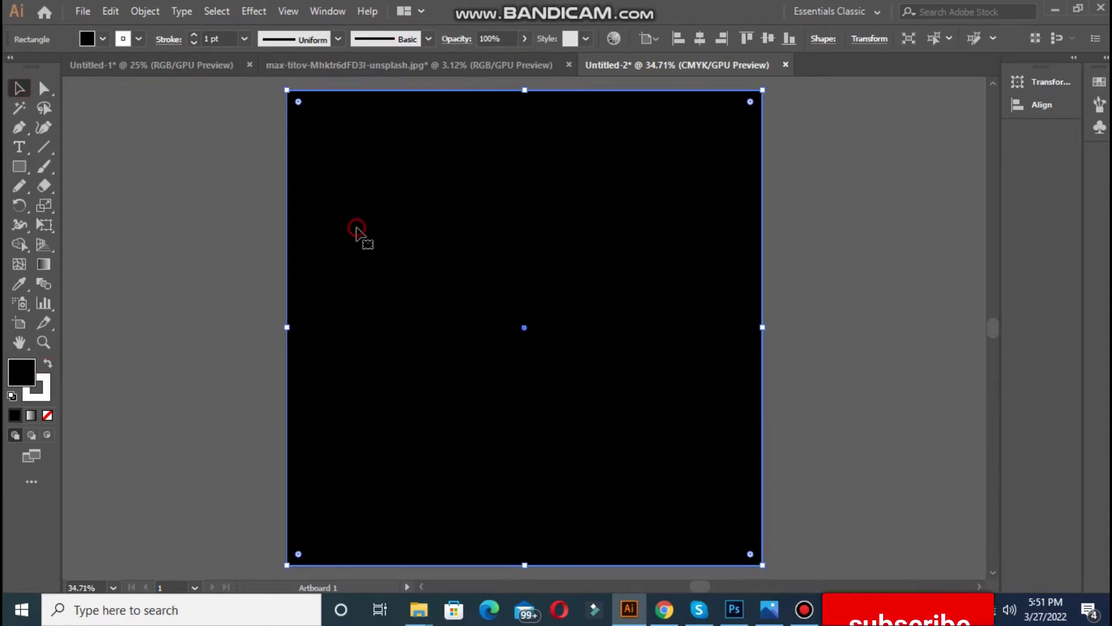
{"action": "key", "text": "ctrl+shift+a"}
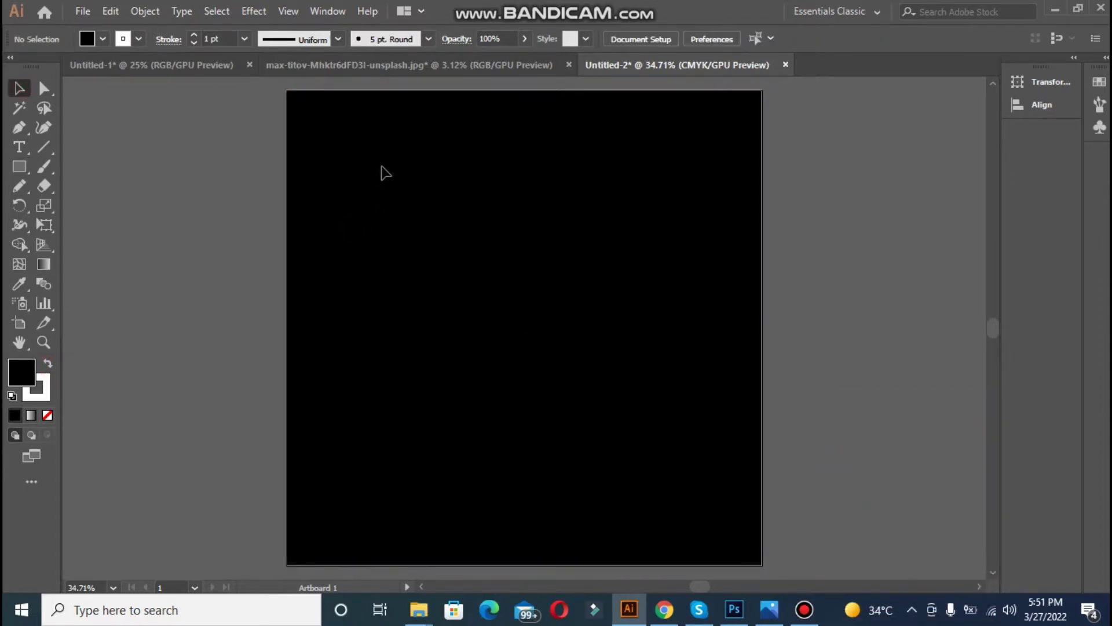
Copy the autumn photo of the woman from the Unsplash image document into Untitled-2 and place it, scaled down, beside the artboard
{"action": "left_click", "coordinate": [412, 66]}
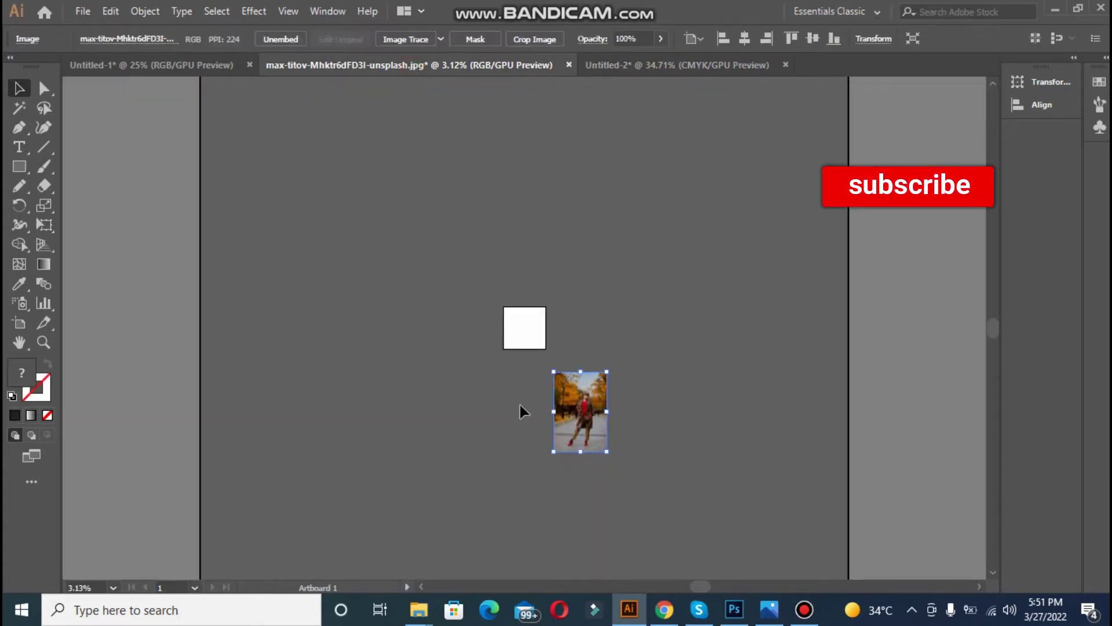
{"action": "left_click", "coordinate": [569, 422]}
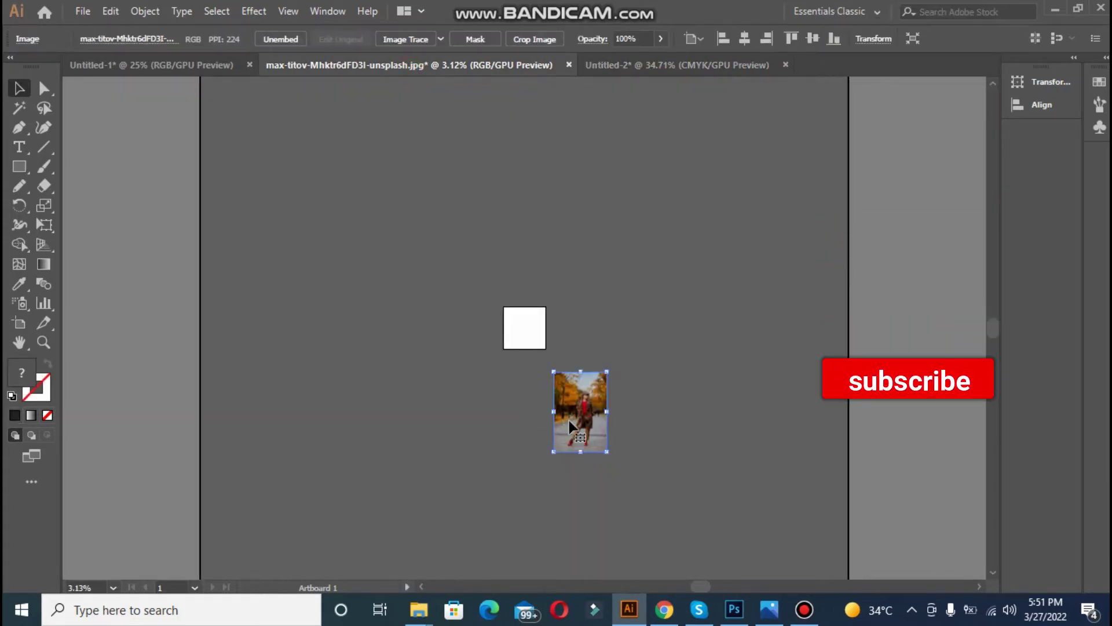
{"action": "left_click", "coordinate": [642, 62]}
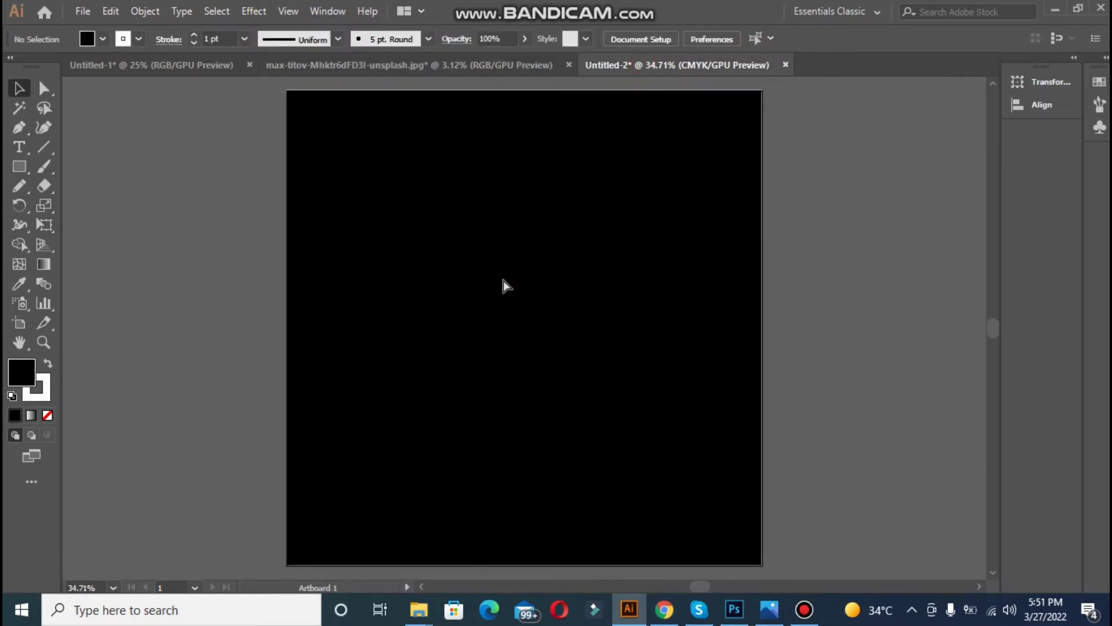
{"action": "key", "text": "ctrl+v"}
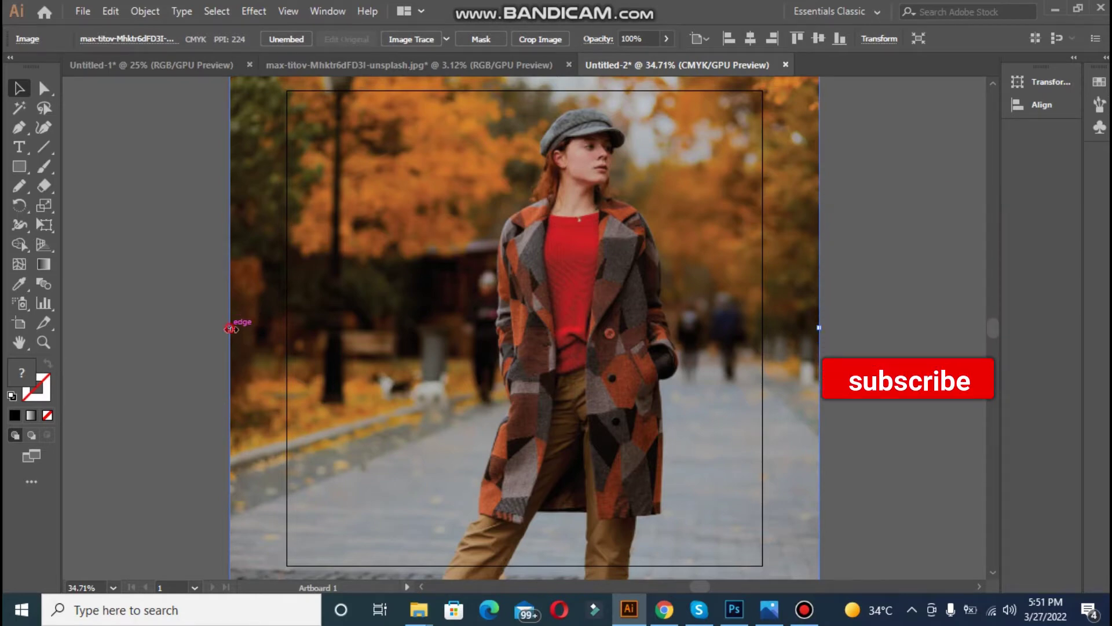
{"action": "left_click_drag", "start_coordinate": [230, 328], "coordinate": [636, 461]}
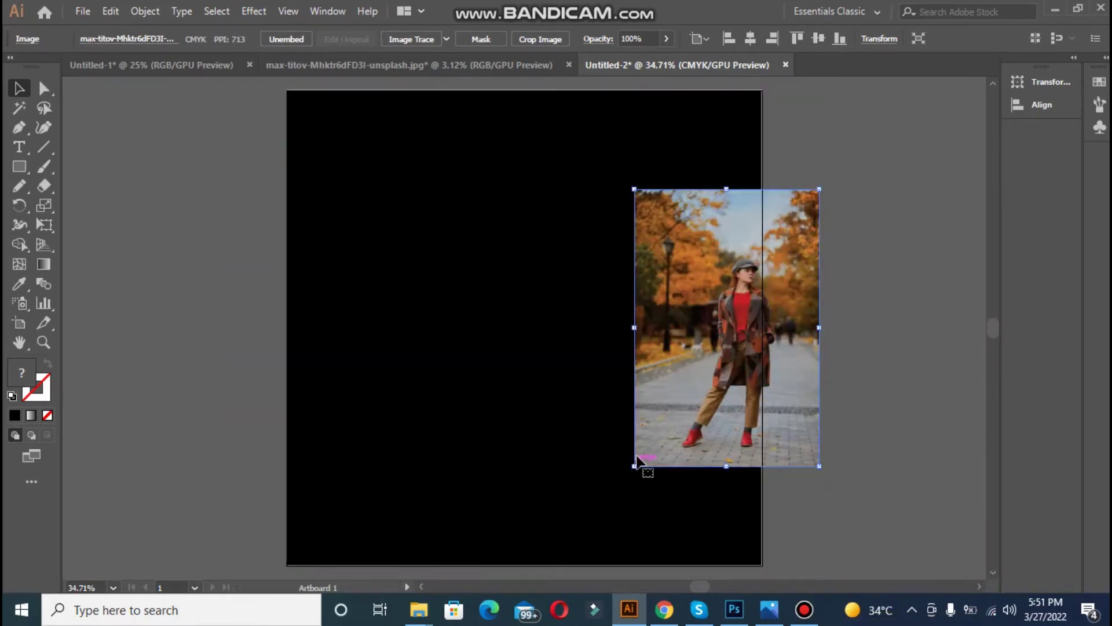
{"action": "left_click_drag", "start_coordinate": [659, 371], "coordinate": [794, 350]}
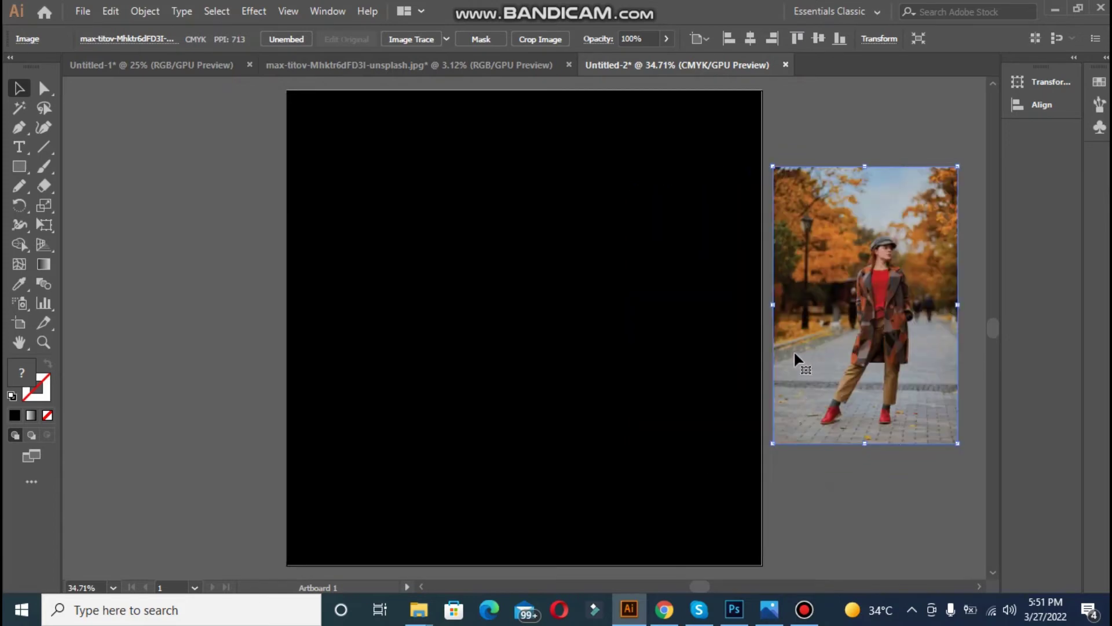
Fill the background rectangle with the dark red sampled from the woman's shoe and lock it
{"action": "left_click", "coordinate": [653, 375]}
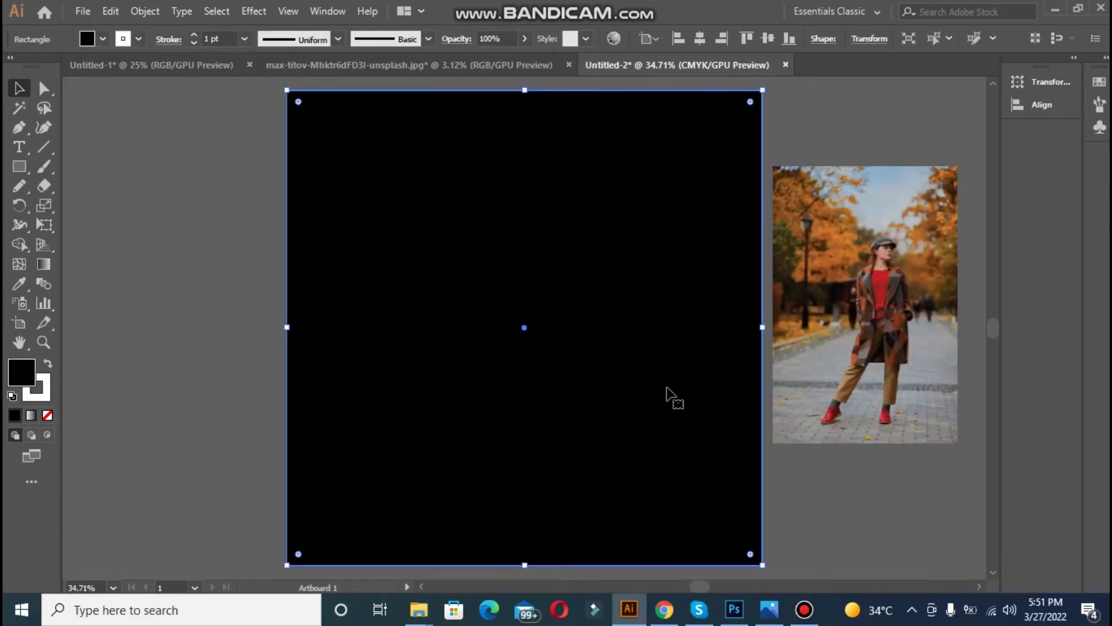
{"action": "left_click", "coordinate": [784, 471]}
{"action": "left_click", "coordinate": [456, 305]}
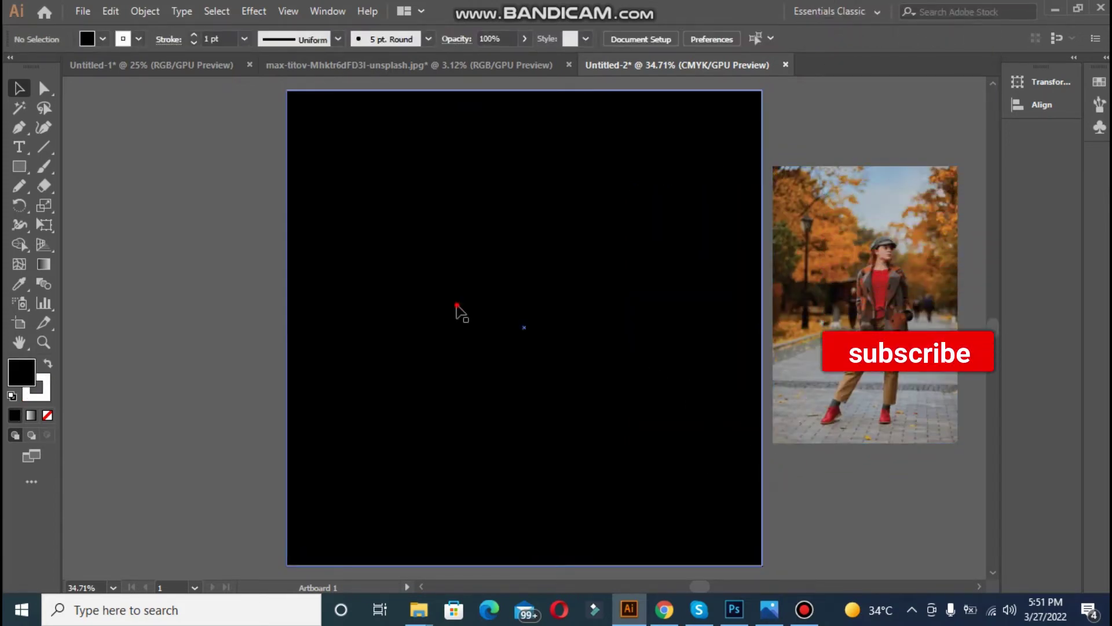
{"action": "left_click", "coordinate": [20, 283]}
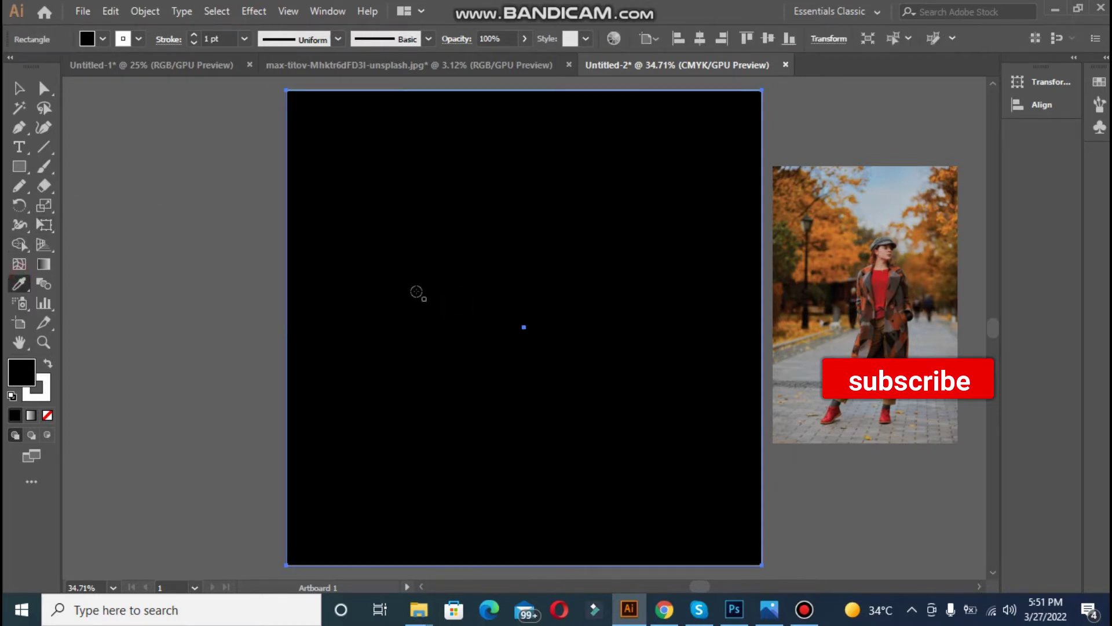
{"action": "left_click", "coordinate": [833, 415]}
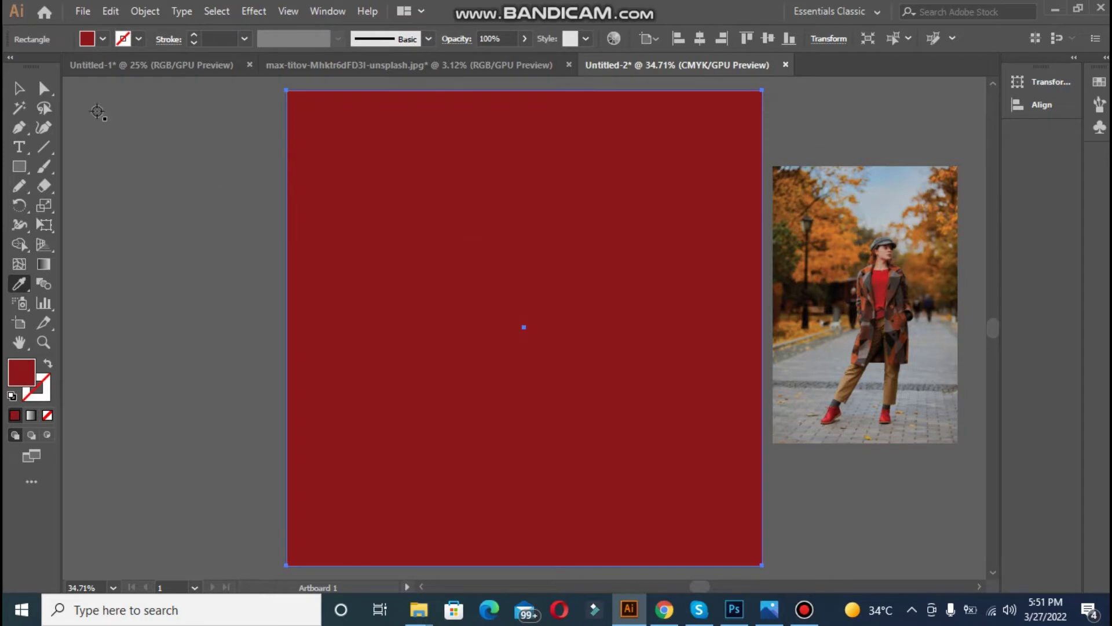
{"action": "left_click", "coordinate": [30, 87]}
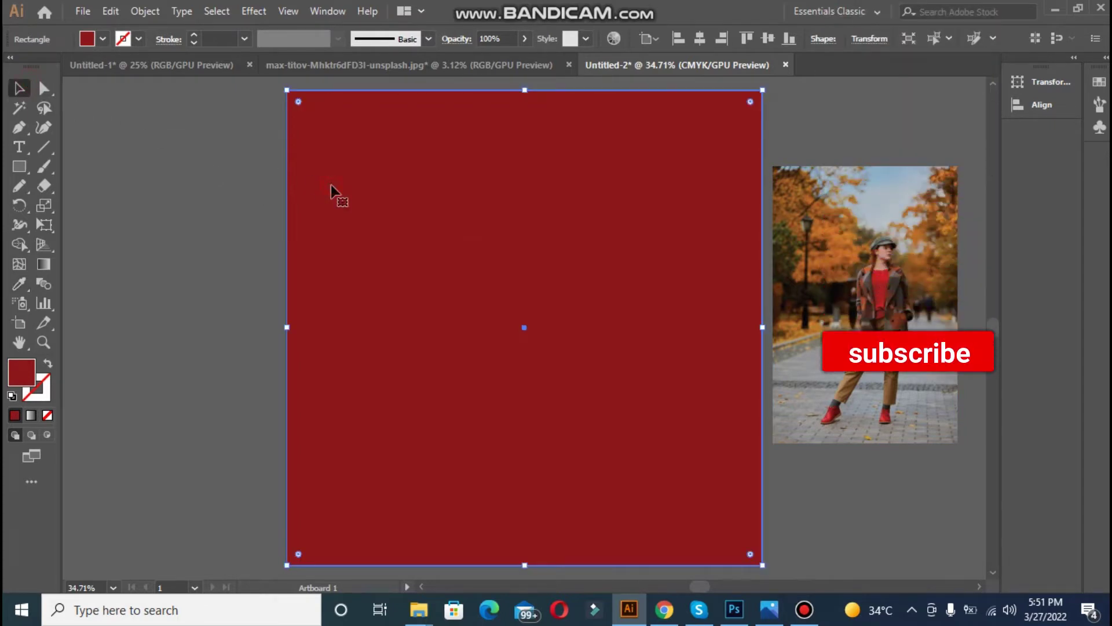
{"action": "key", "text": "ctrl+2"}
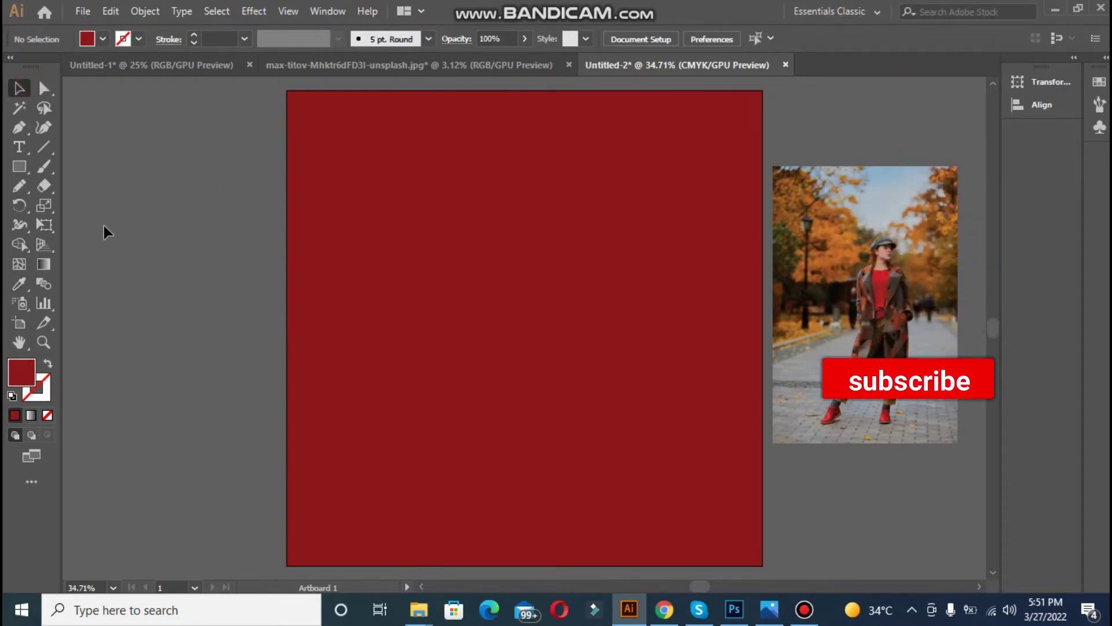
Draw a portrait rectangle across the artboard's left edge with no fill and an 11 pt dark red stroke
{"action": "left_click", "coordinate": [19, 167]}
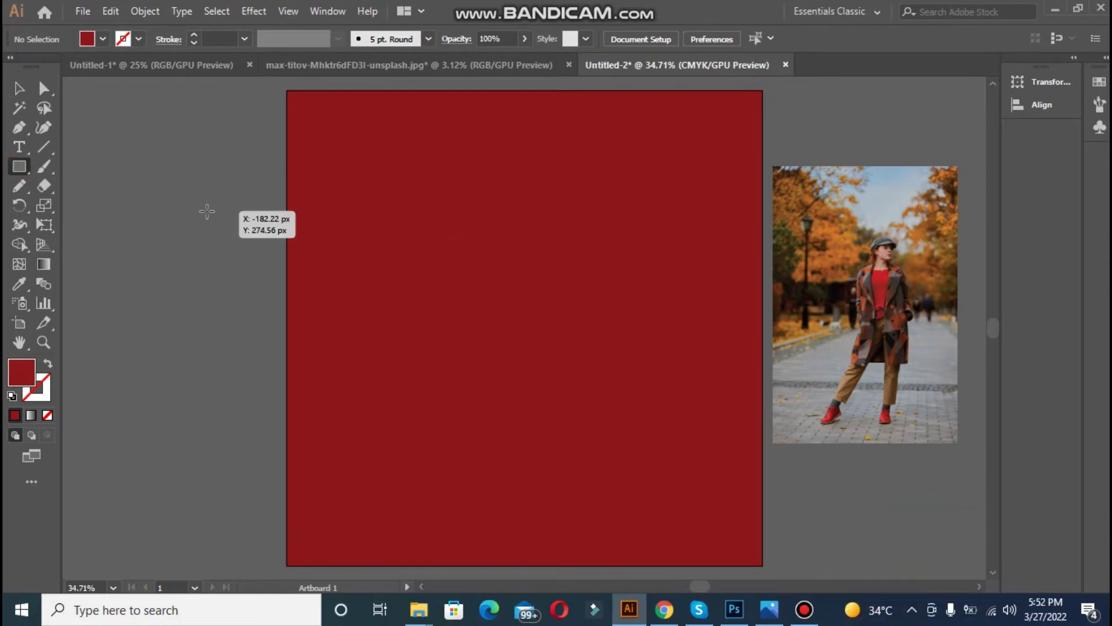
{"action": "left_click_drag", "start_coordinate": [207, 211], "coordinate": [413, 468]}
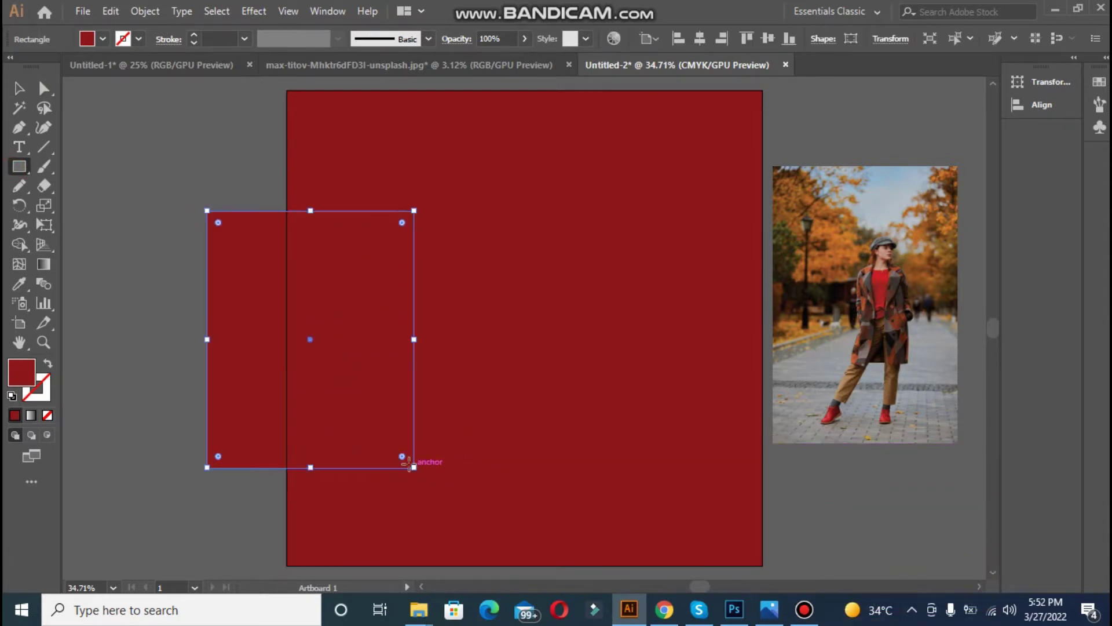
{"action": "left_click", "coordinate": [49, 367]}
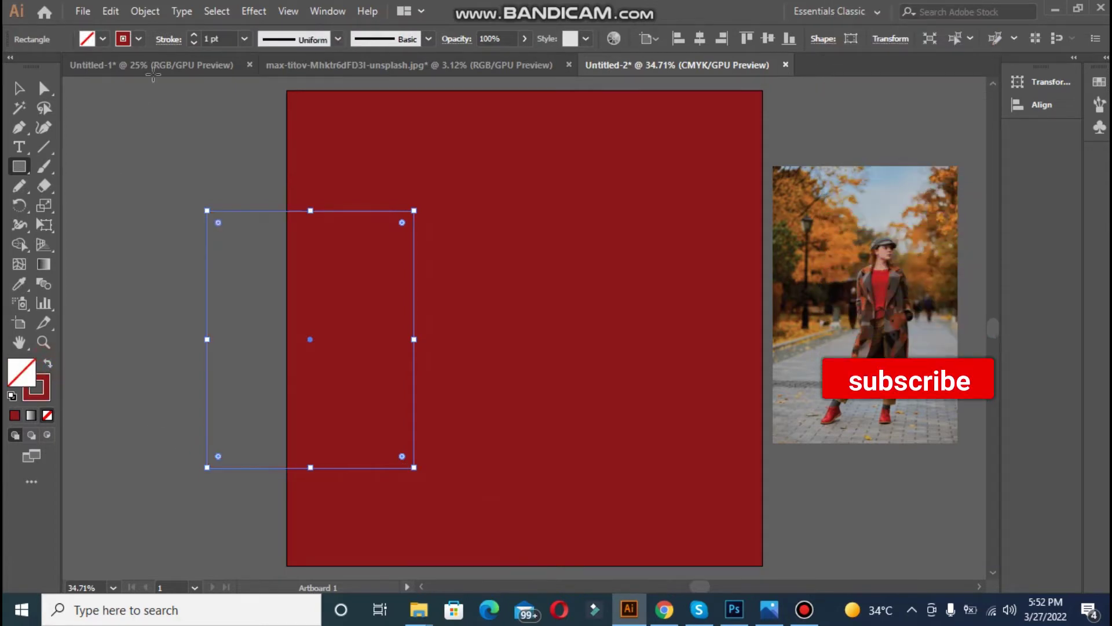
{"action": "left_click", "coordinate": [193, 36]}
{"action": "left_click", "coordinate": [193, 36]}
{"action": "left_click", "coordinate": [193, 36]}
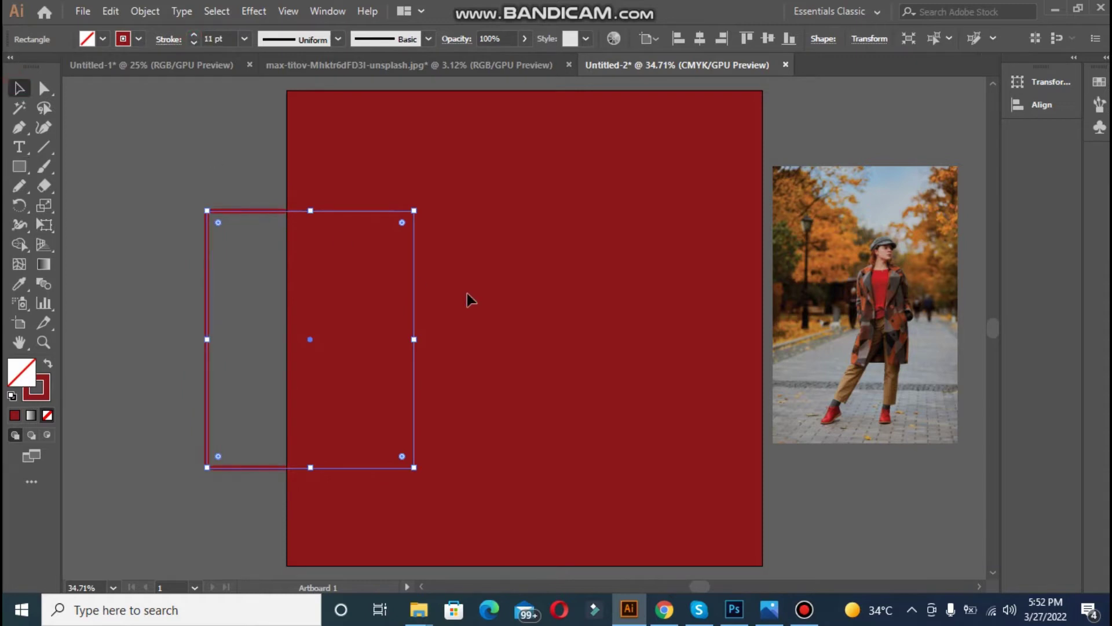
Move the woman's photo behind the outlined rectangle at the artboard's left edge and enlarge it slightly
{"action": "left_click_drag", "start_coordinate": [831, 318], "coordinate": [253, 347]}
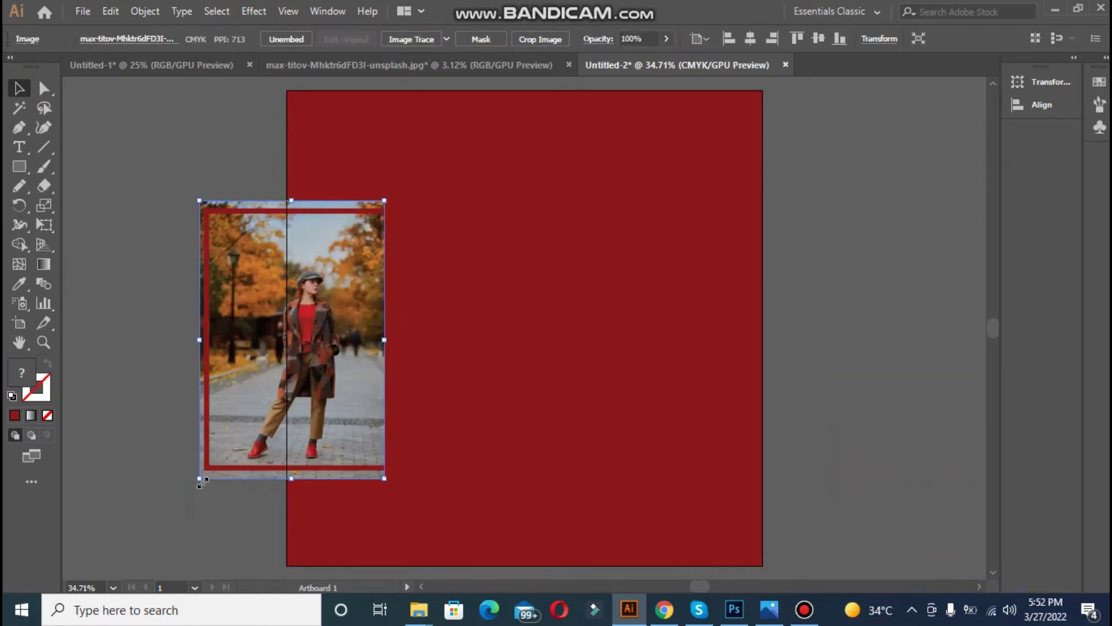
{"action": "left_click_drag", "start_coordinate": [199, 478], "coordinate": [181, 510]}
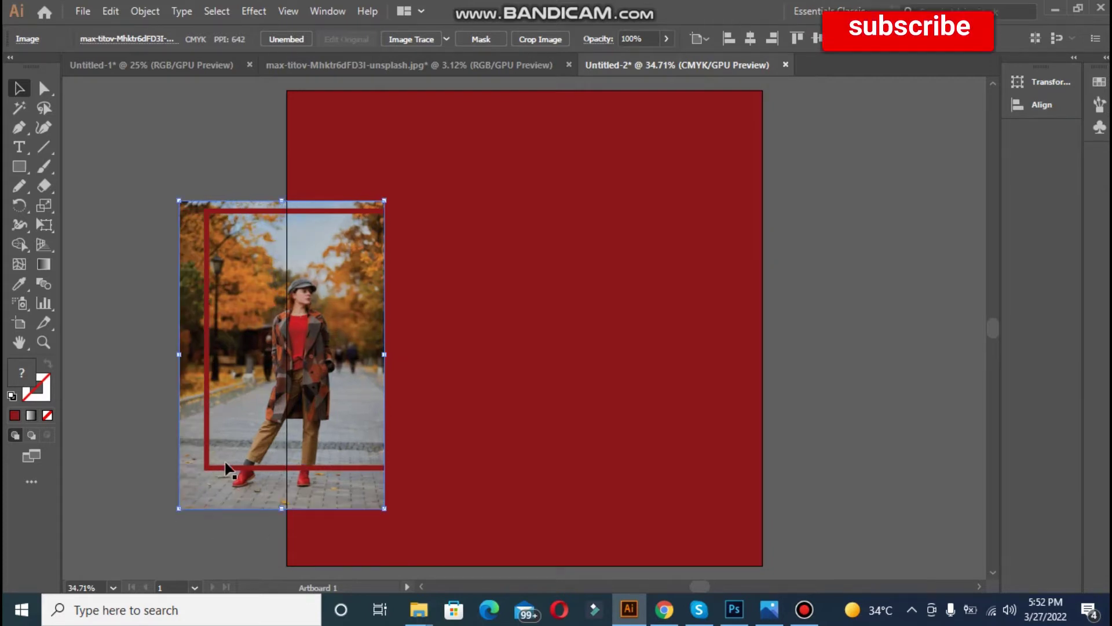
Reposition the outlined rectangle over the photo and adjust its four sides to frame the woman from just above her cap to below her shoes
{"action": "left_click_drag", "start_coordinate": [220, 474], "coordinate": [208, 492]}
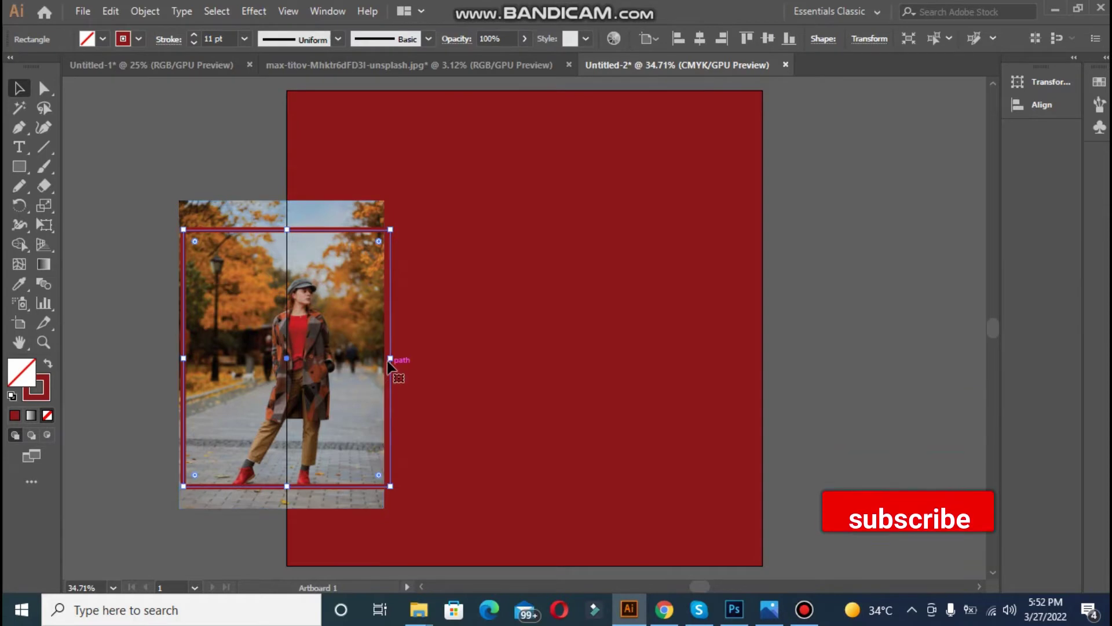
{"action": "left_click_drag", "start_coordinate": [390, 359], "coordinate": [360, 375]}
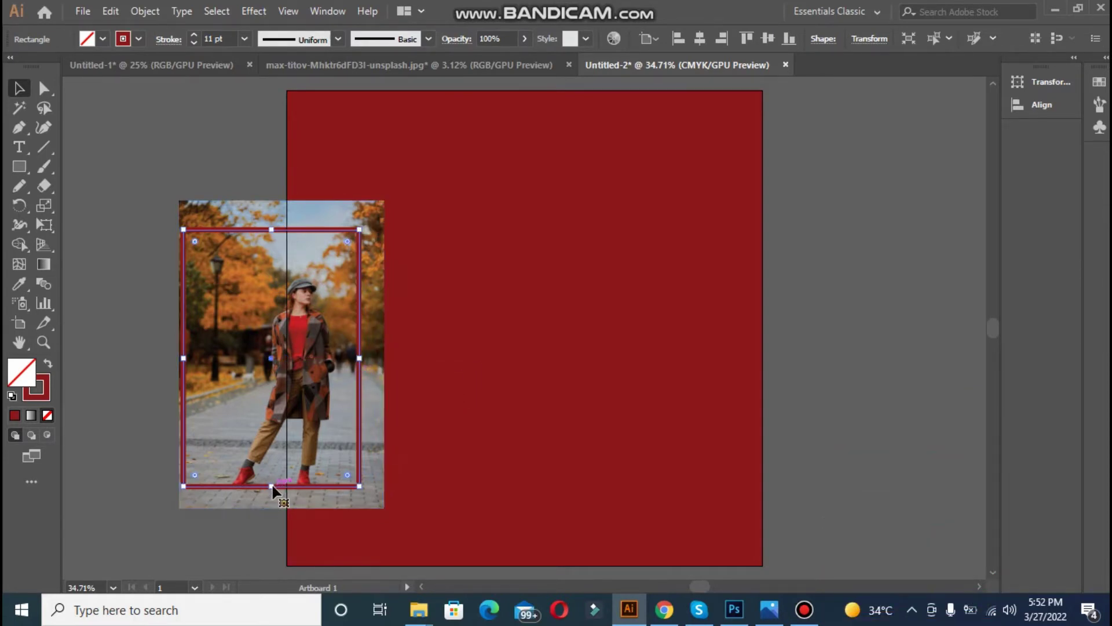
{"action": "left_click_drag", "start_coordinate": [273, 489], "coordinate": [273, 497]}
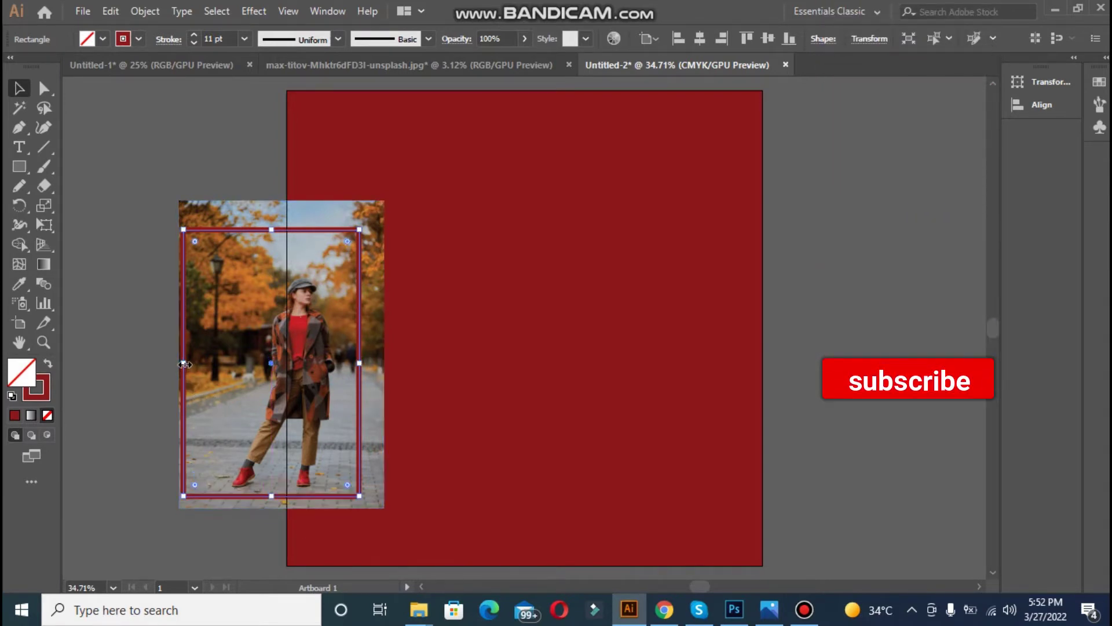
{"action": "left_click_drag", "start_coordinate": [183, 364], "coordinate": [206, 364]}
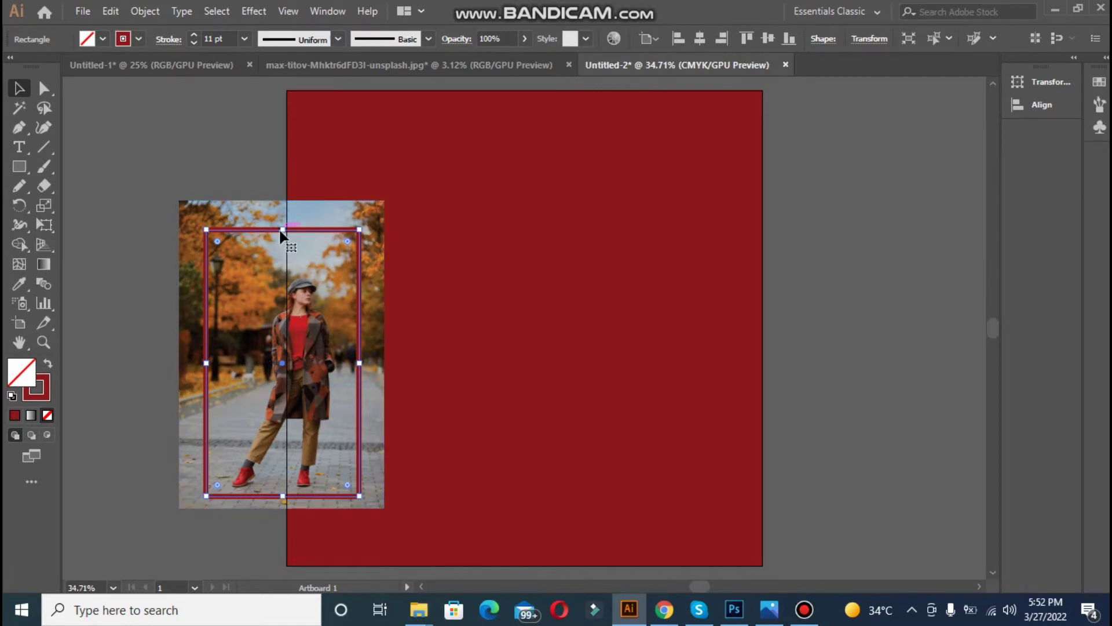
{"action": "left_click_drag", "start_coordinate": [285, 228], "coordinate": [285, 251]}
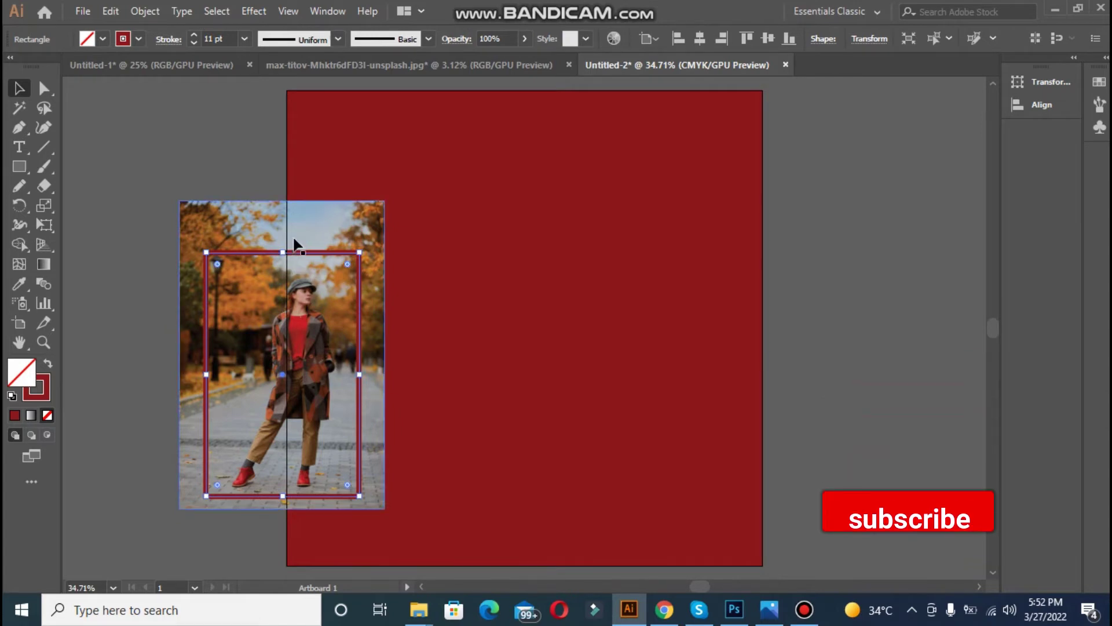
{"action": "left_click", "coordinate": [296, 229]}
{"action": "right_click", "coordinate": [296, 229]}
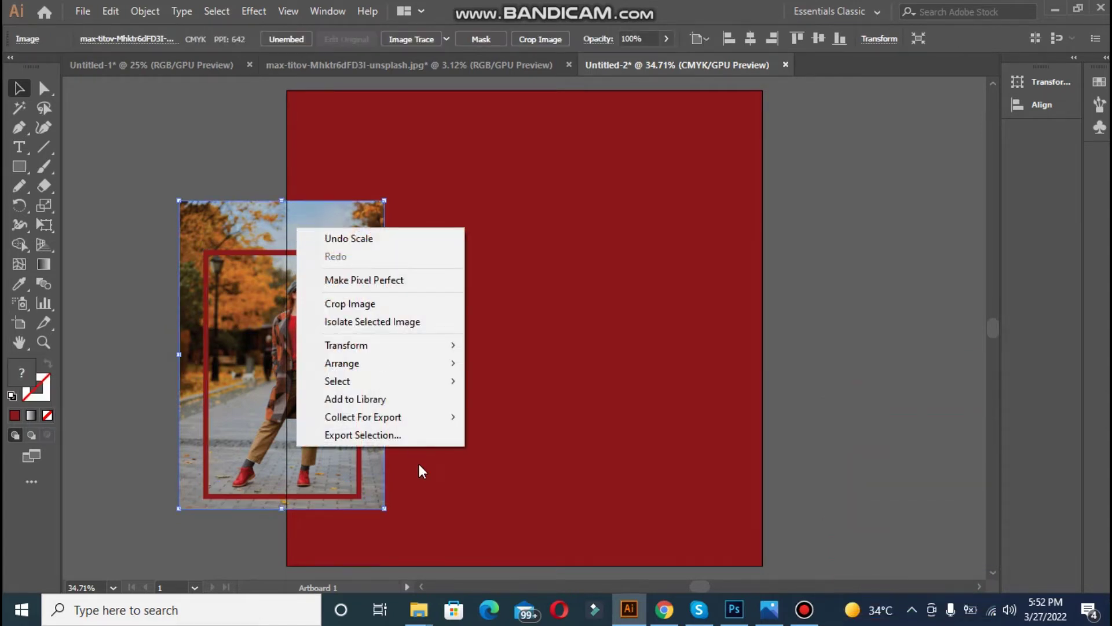
{"action": "mouse_move", "coordinate": [427, 382]}
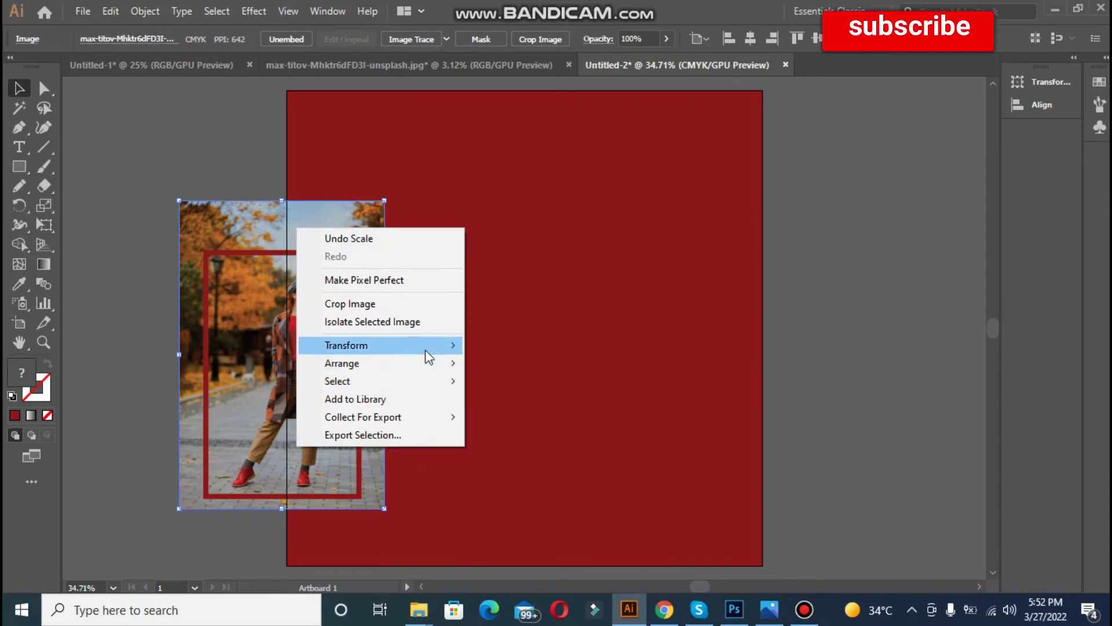
{"action": "mouse_move", "coordinate": [426, 348]}
{"action": "left_click", "coordinate": [492, 404]}
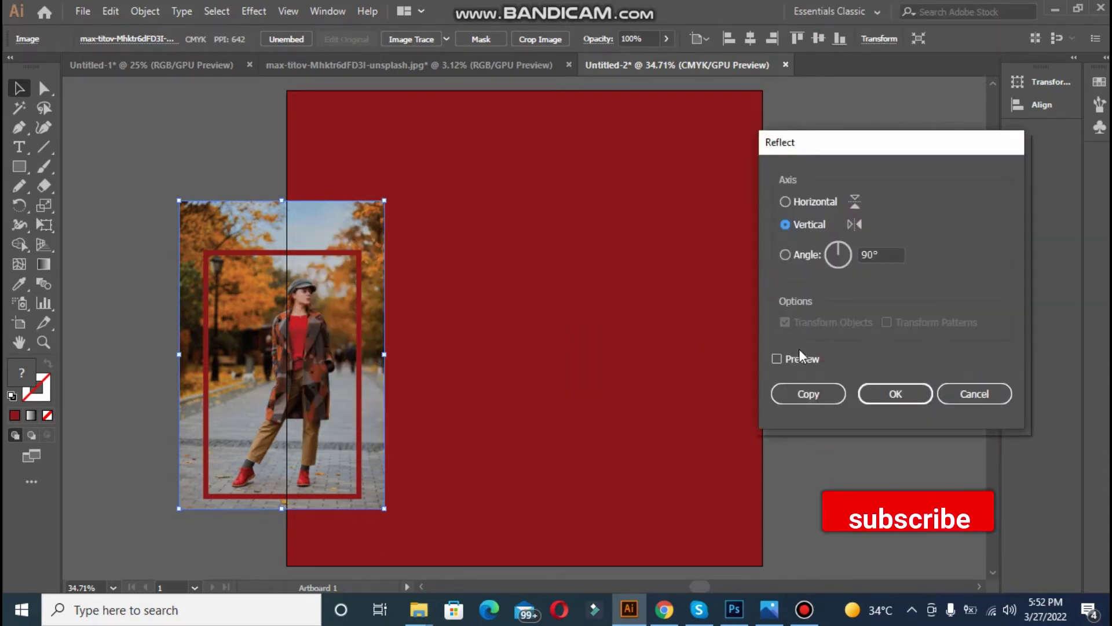
{"action": "left_click", "coordinate": [799, 359]}
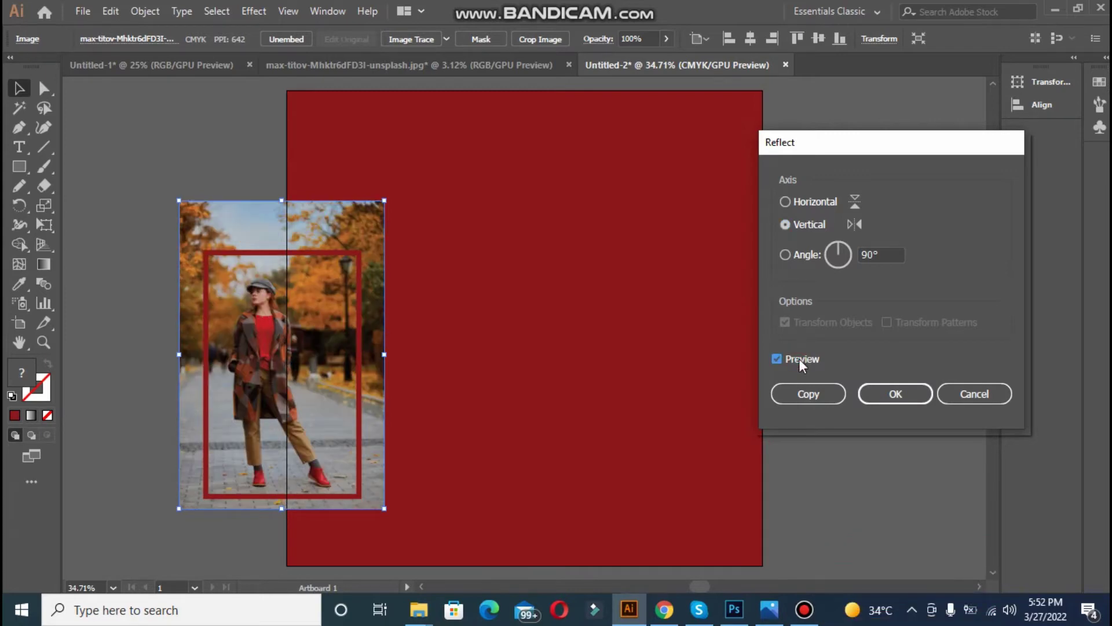
{"action": "left_click", "coordinate": [964, 393]}
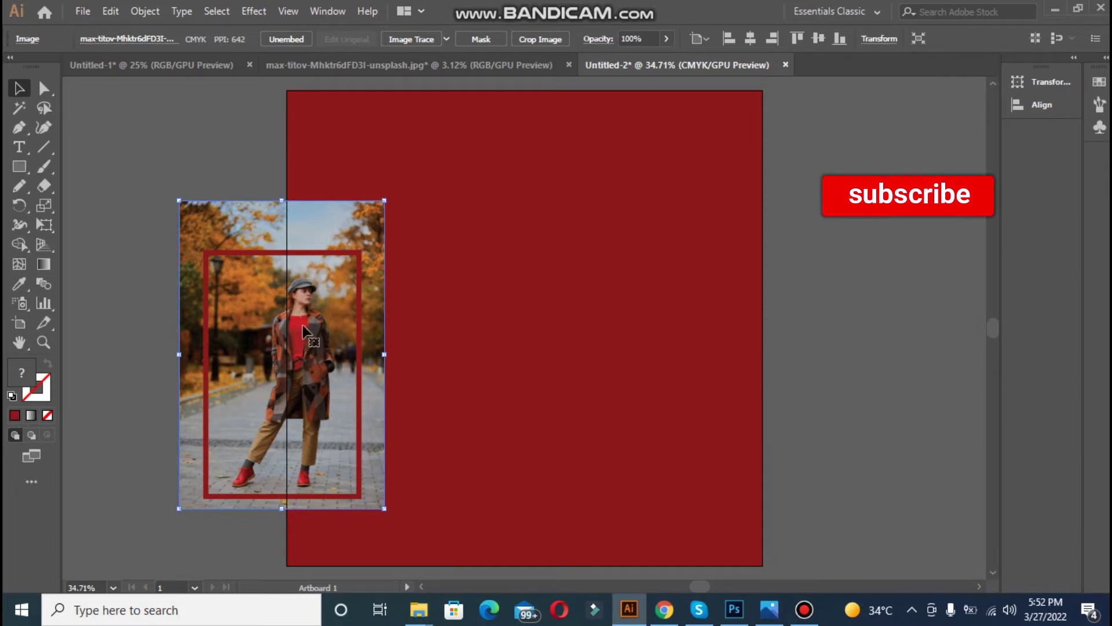
Move the outlined rectangle's left side slightly inward and use the rectangle as a clipping mask for the woman's photo
{"action": "left_click", "coordinate": [283, 252], "text": "shift"}
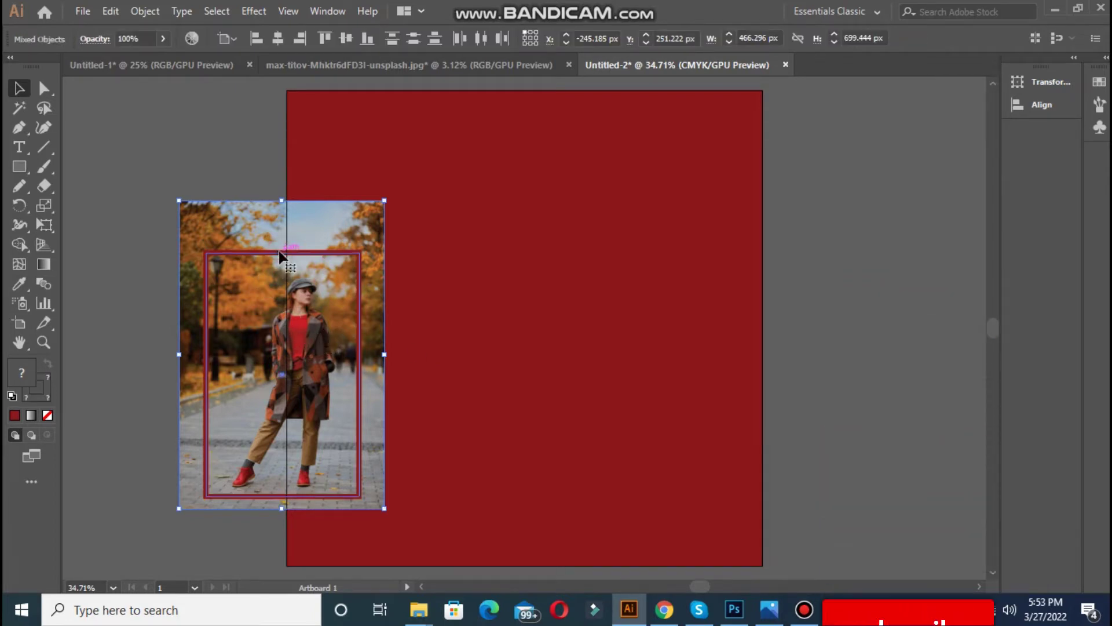
{"action": "left_click", "coordinate": [517, 291]}
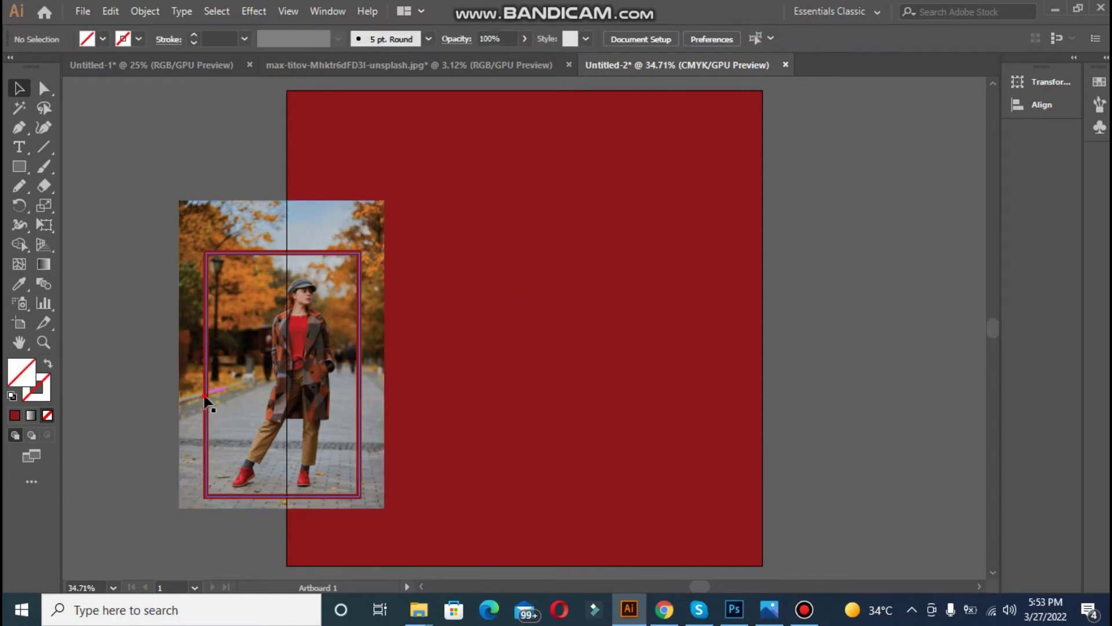
{"action": "left_click", "coordinate": [208, 376]}
{"action": "left_click_drag", "start_coordinate": [207, 375], "coordinate": [215, 376]}
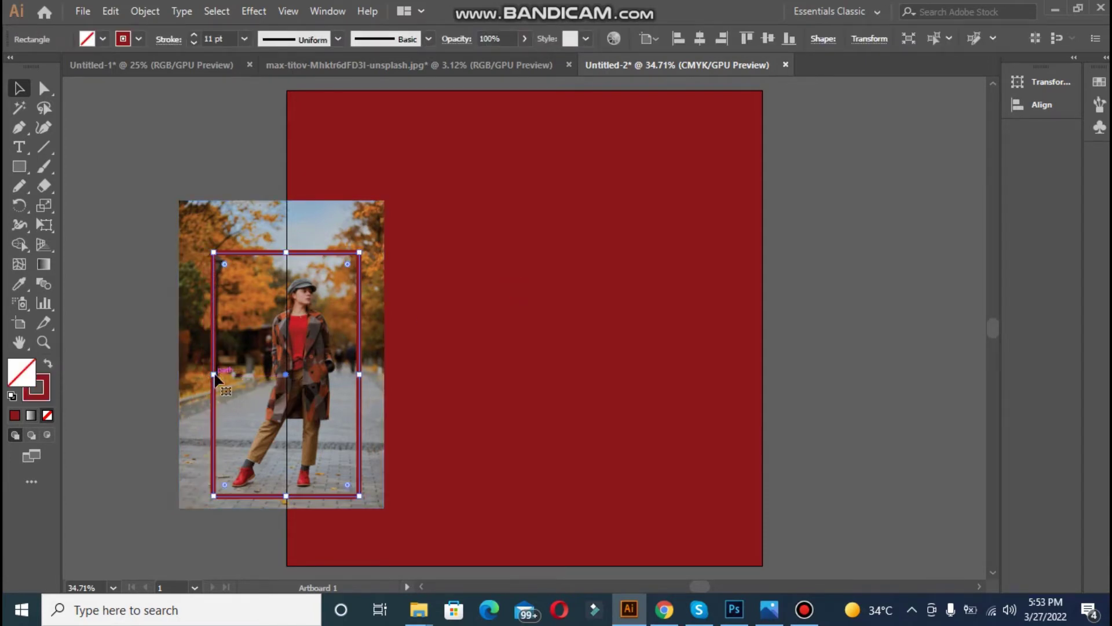
{"action": "left_click", "coordinate": [311, 204], "text": "shift"}
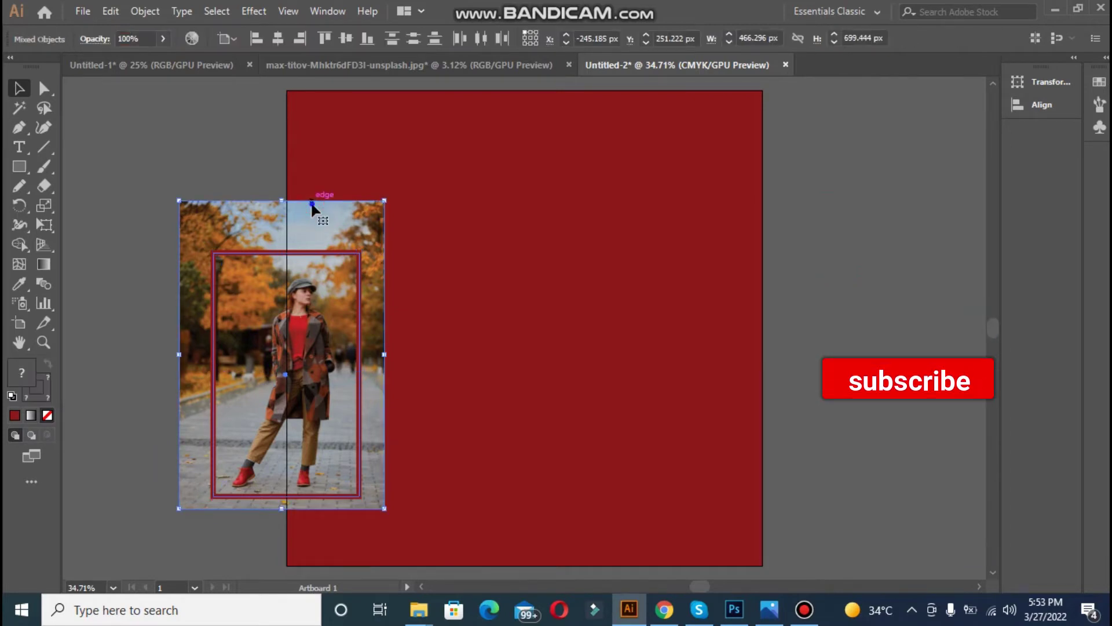
{"action": "right_click", "coordinate": [311, 204]}
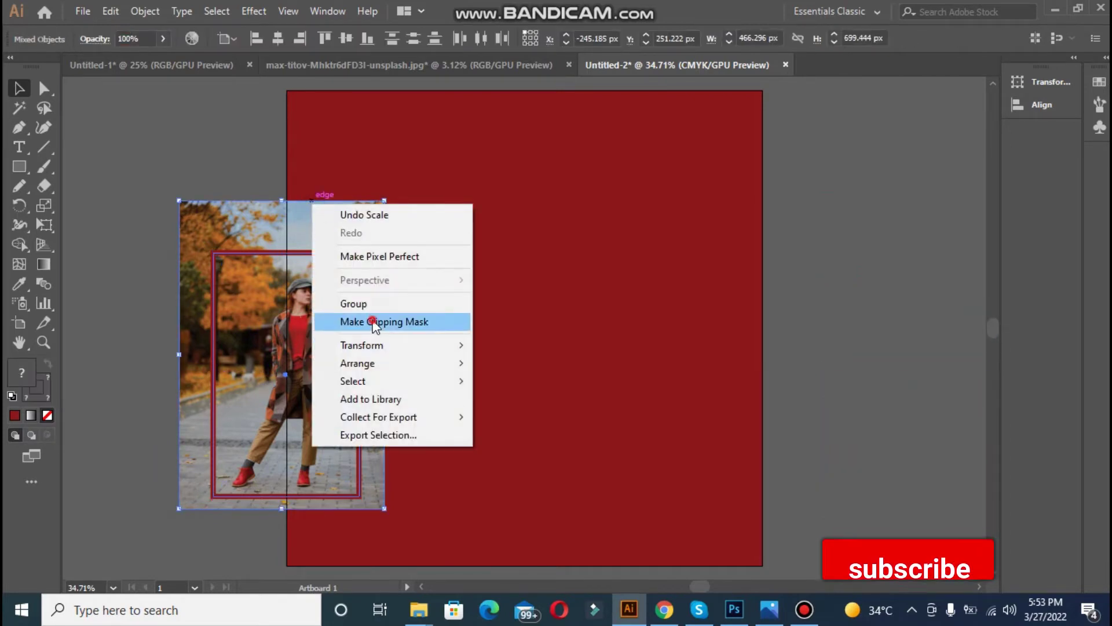
{"action": "left_click", "coordinate": [373, 321]}
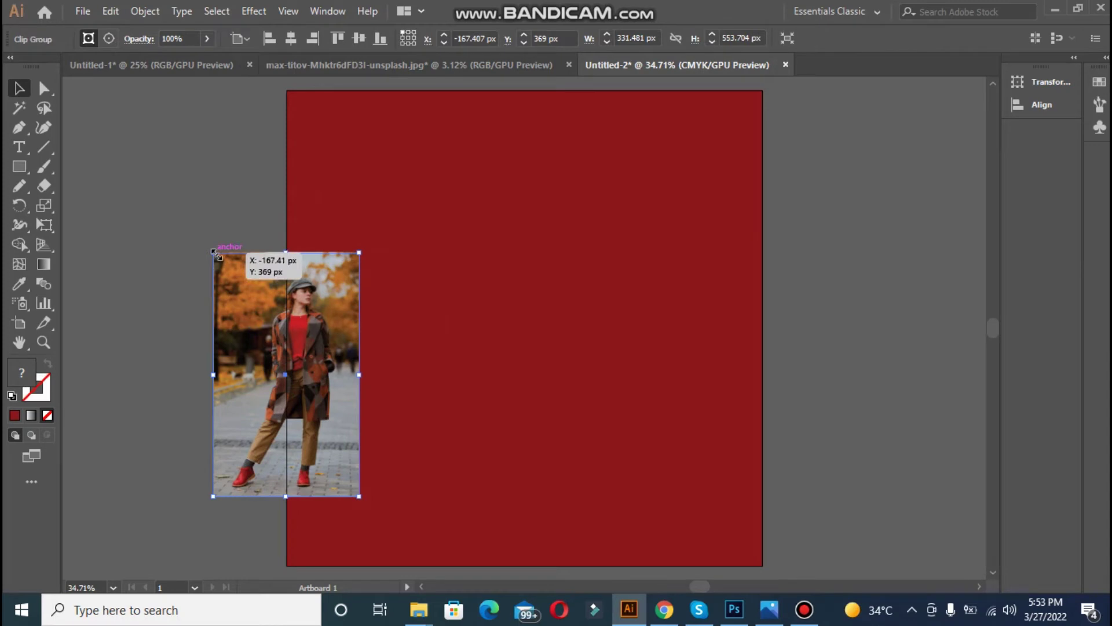
Enlarge the clipped photo to about 570 × 952 px and place it on the left half of the artboard with a narrow margin
{"action": "left_click_drag", "start_coordinate": [213, 252], "coordinate": [145, 167]}
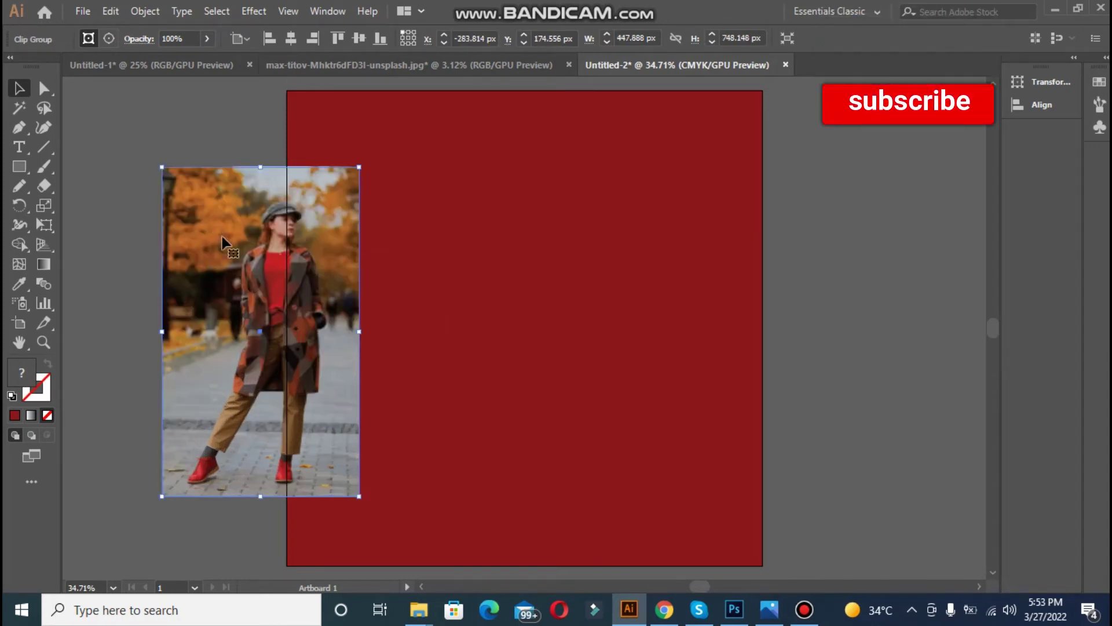
{"action": "left_click_drag", "start_coordinate": [223, 244], "coordinate": [374, 287]}
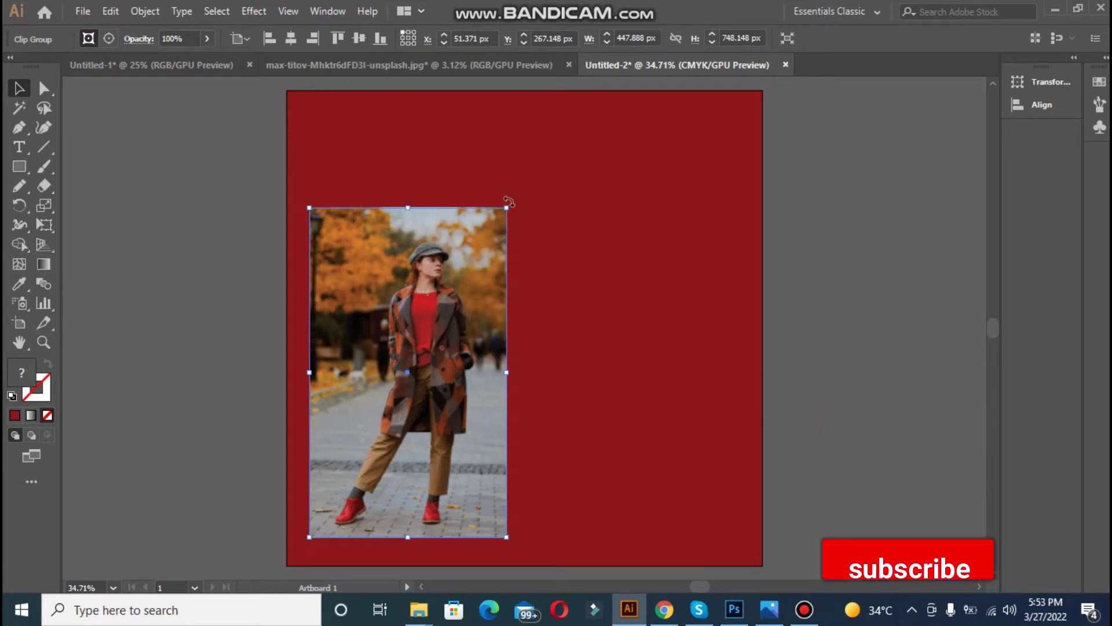
{"action": "left_click_drag", "start_coordinate": [506, 205], "coordinate": [543, 110]}
{"action": "left_click_drag", "start_coordinate": [440, 234], "coordinate": [429, 232]}
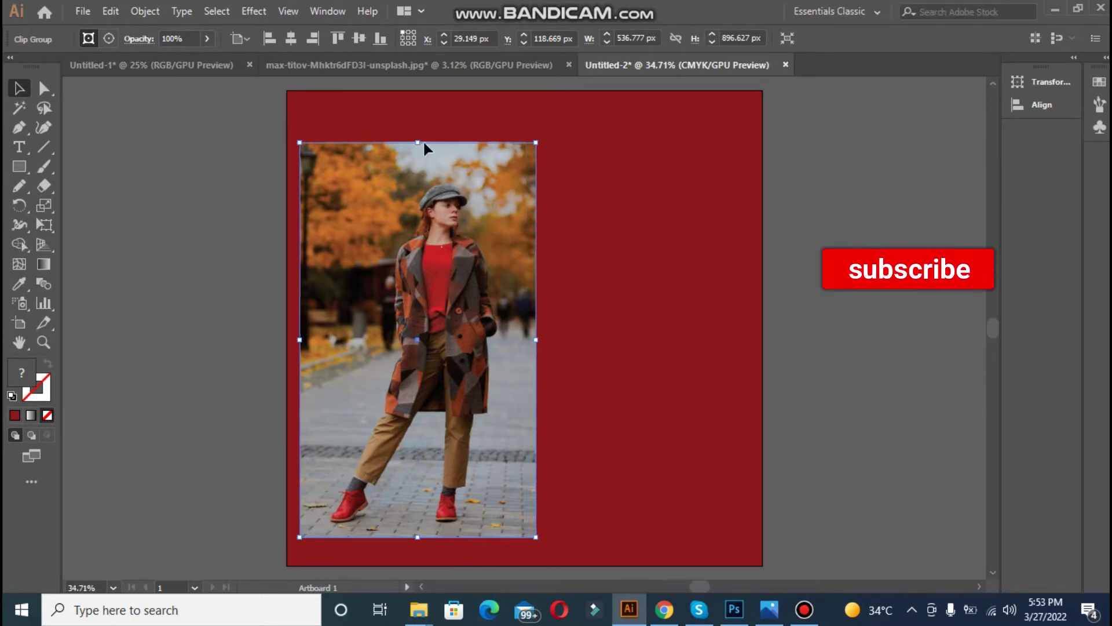
{"action": "left_click_drag", "start_coordinate": [418, 142], "coordinate": [418, 117]}
{"action": "left_click_drag", "start_coordinate": [435, 234], "coordinate": [431, 238]}
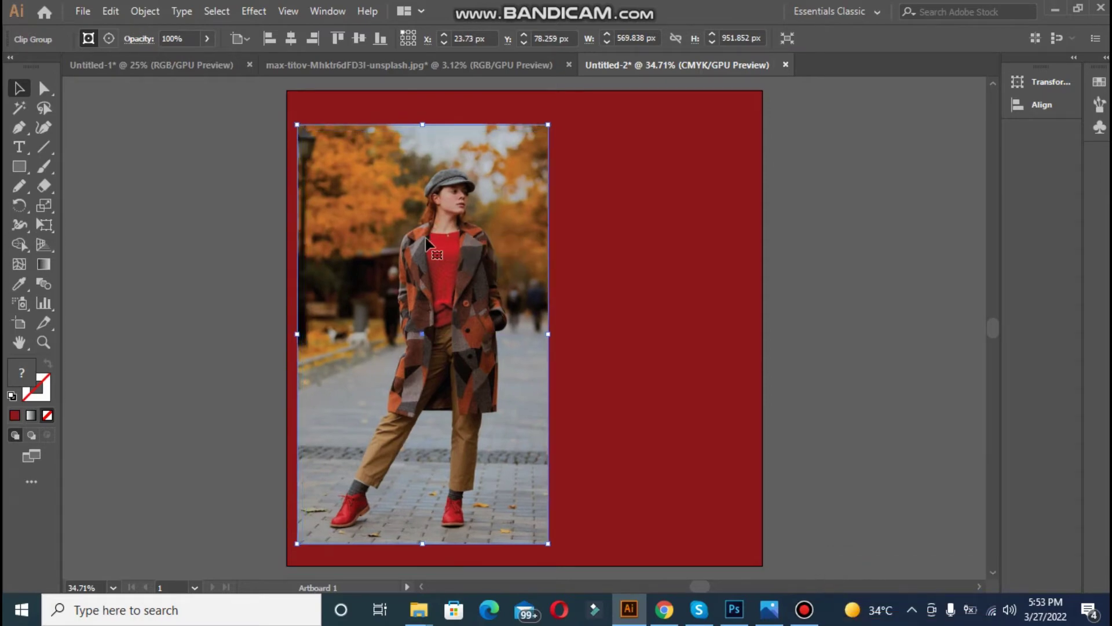
{"action": "left_click", "coordinate": [273, 246]}
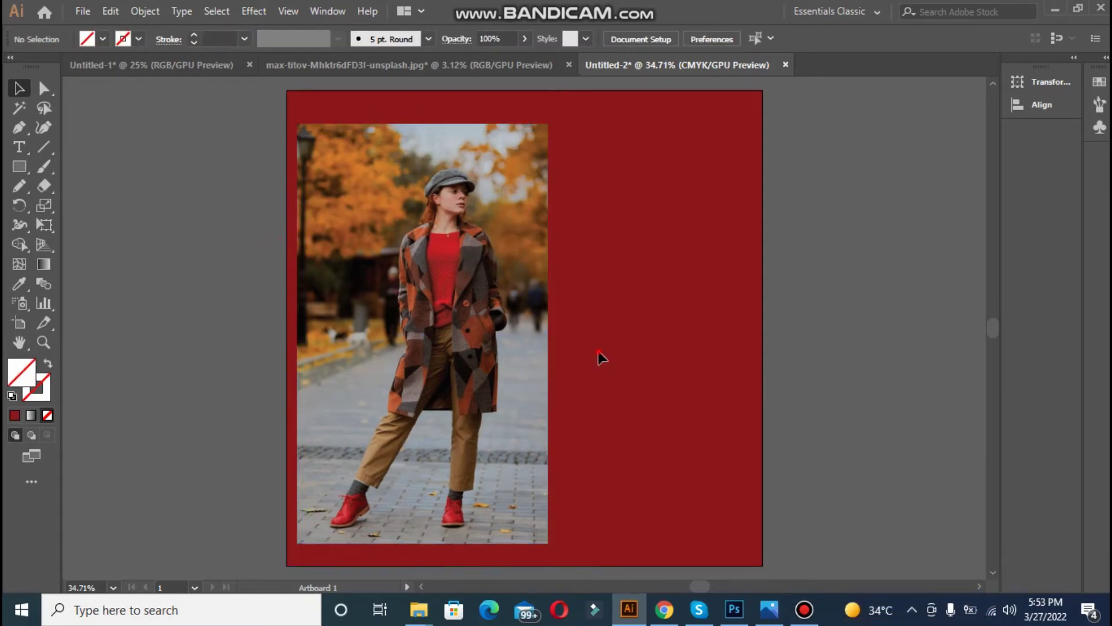
{"action": "left_click", "coordinate": [446, 329]}
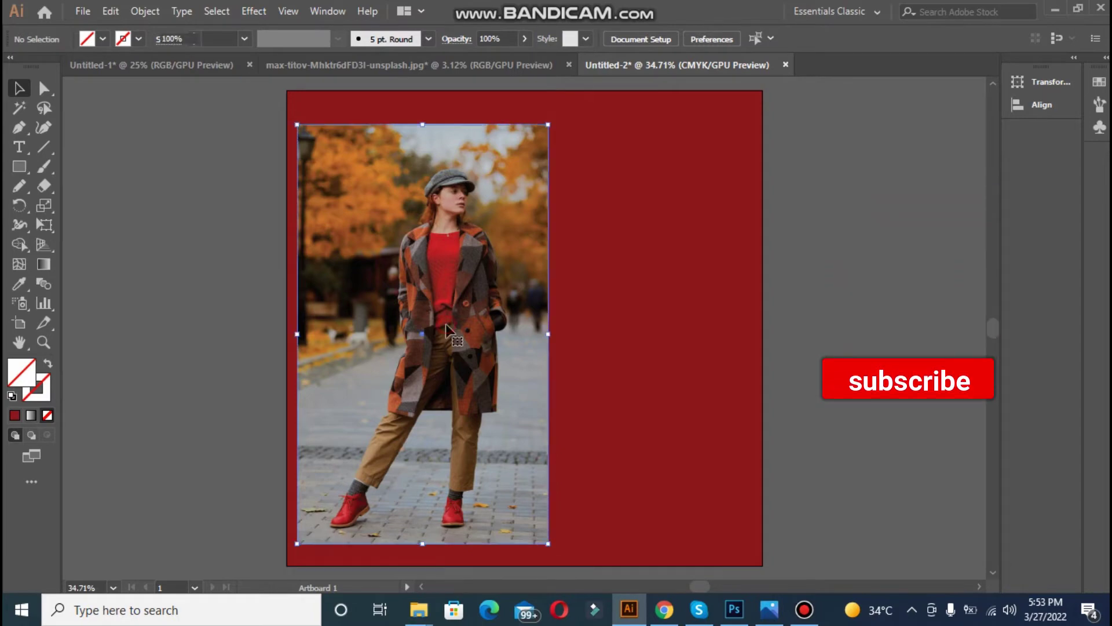
{"action": "key", "text": "ctrl+shift+a"}
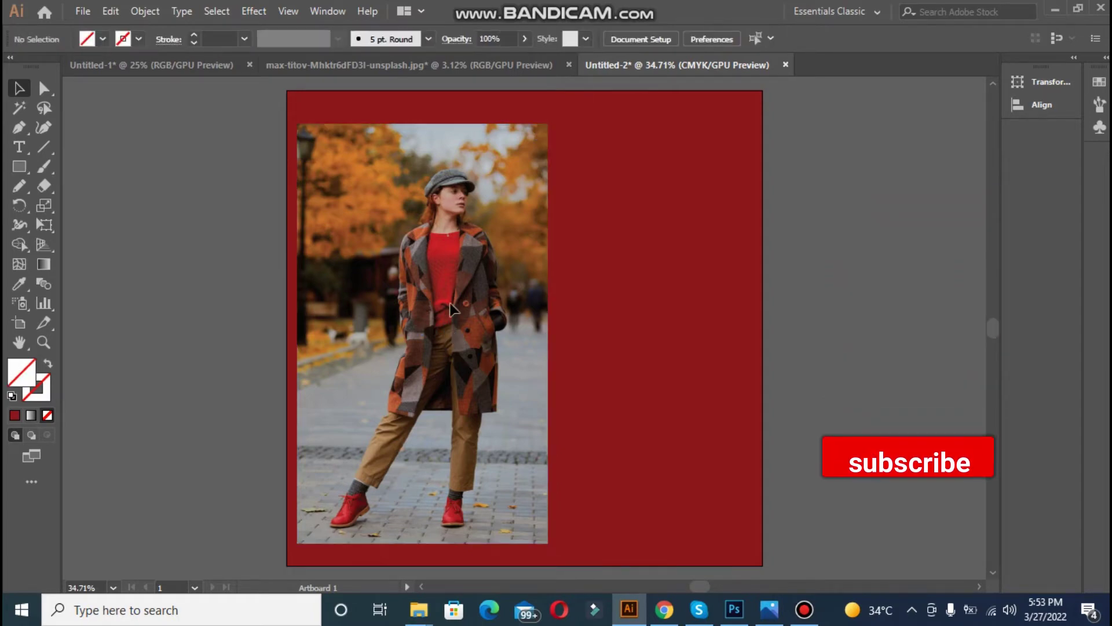
Draw a vertical line down from the artboard's top edge near its right side, nearly halfway down, and give it a black stroke
{"action": "left_click", "coordinate": [51, 141]}
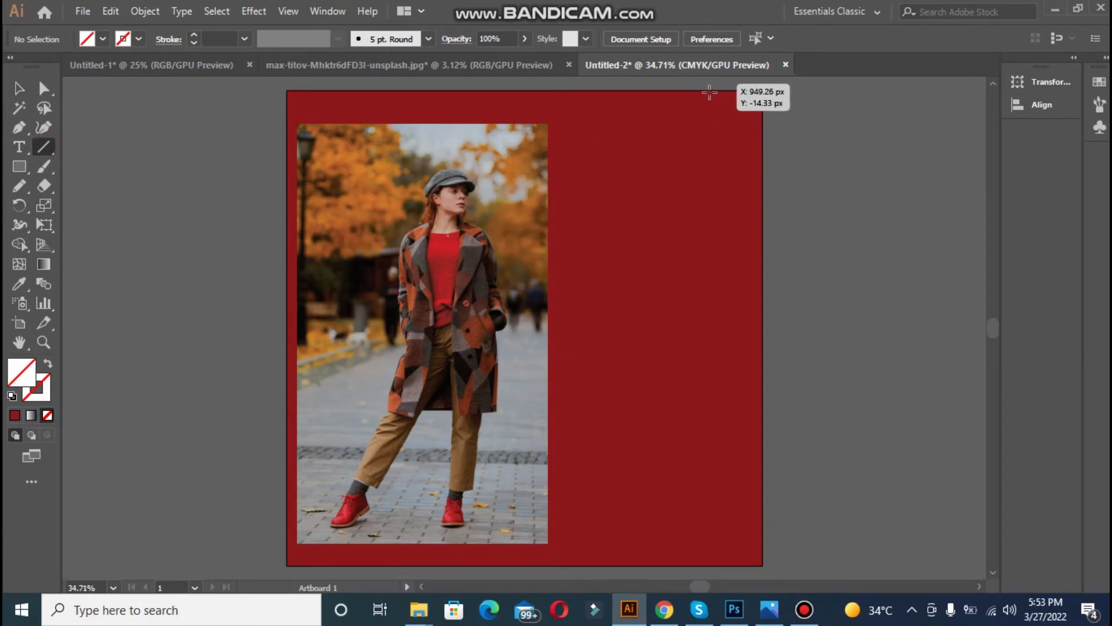
{"action": "left_click_drag", "start_coordinate": [709, 91], "coordinate": [723, 309]}
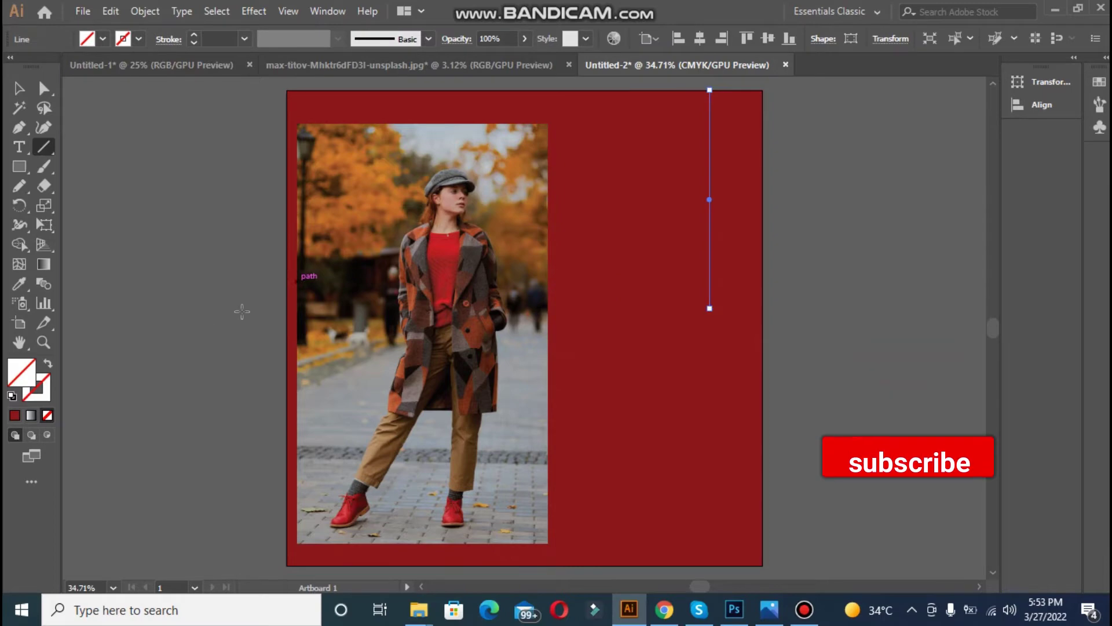
{"action": "double_click", "coordinate": [23, 383]}
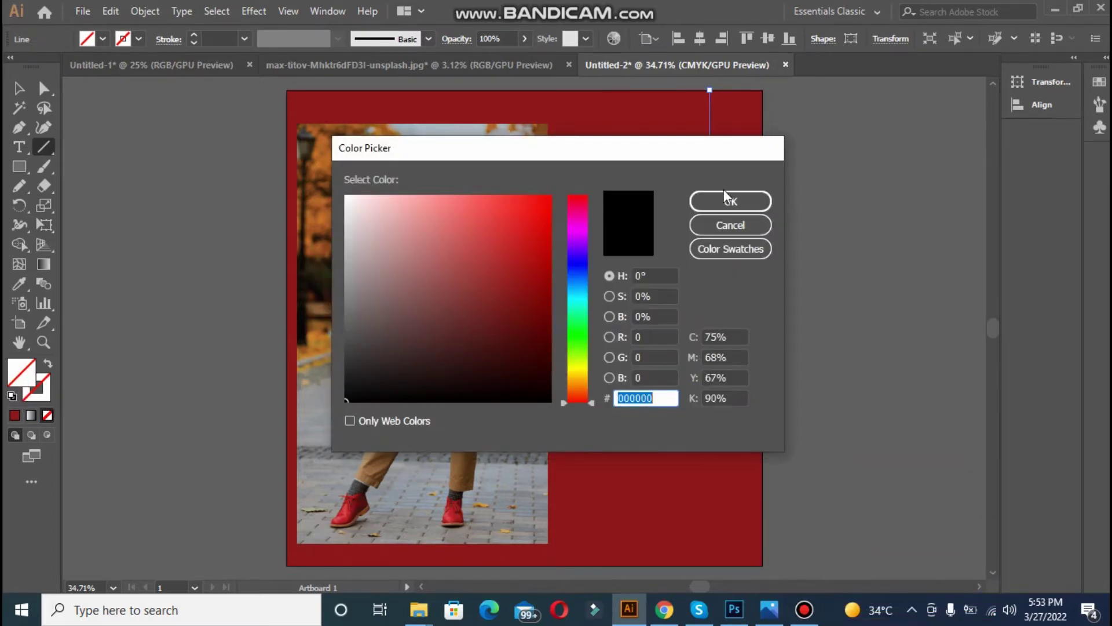
{"action": "left_click", "coordinate": [724, 199]}
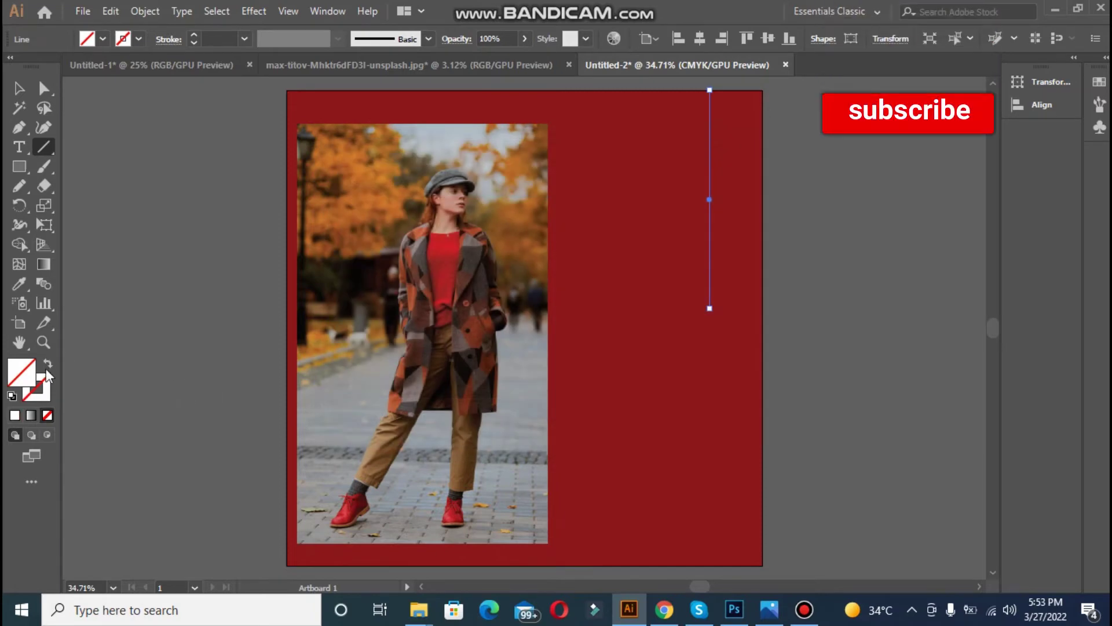
{"action": "double_click", "coordinate": [23, 375]}
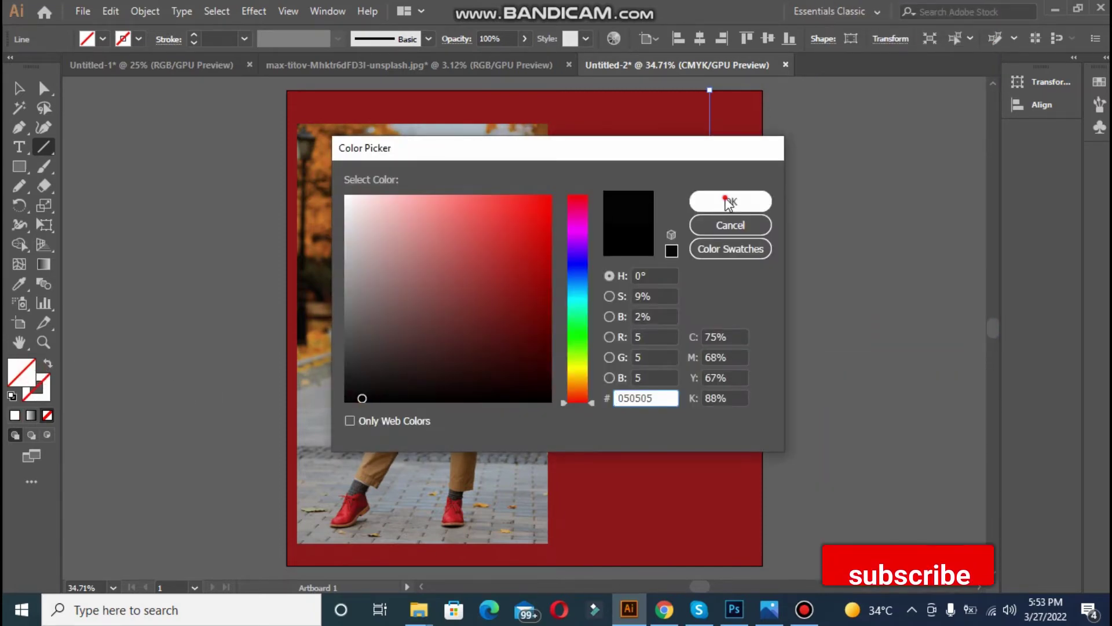
{"action": "left_click", "coordinate": [726, 201]}
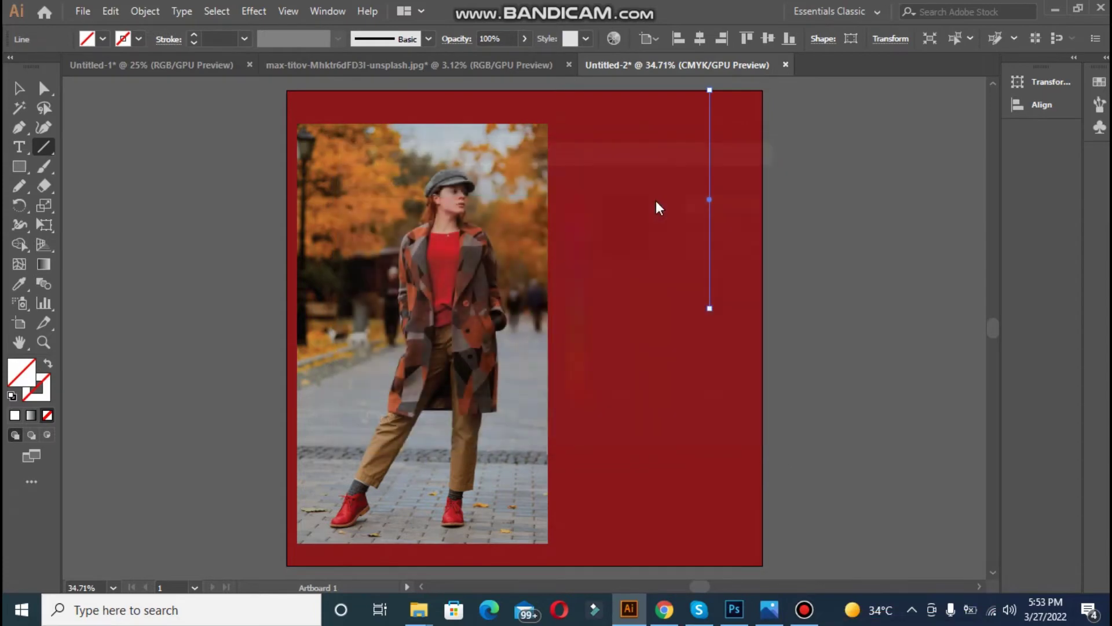
{"action": "left_click", "coordinate": [50, 367]}
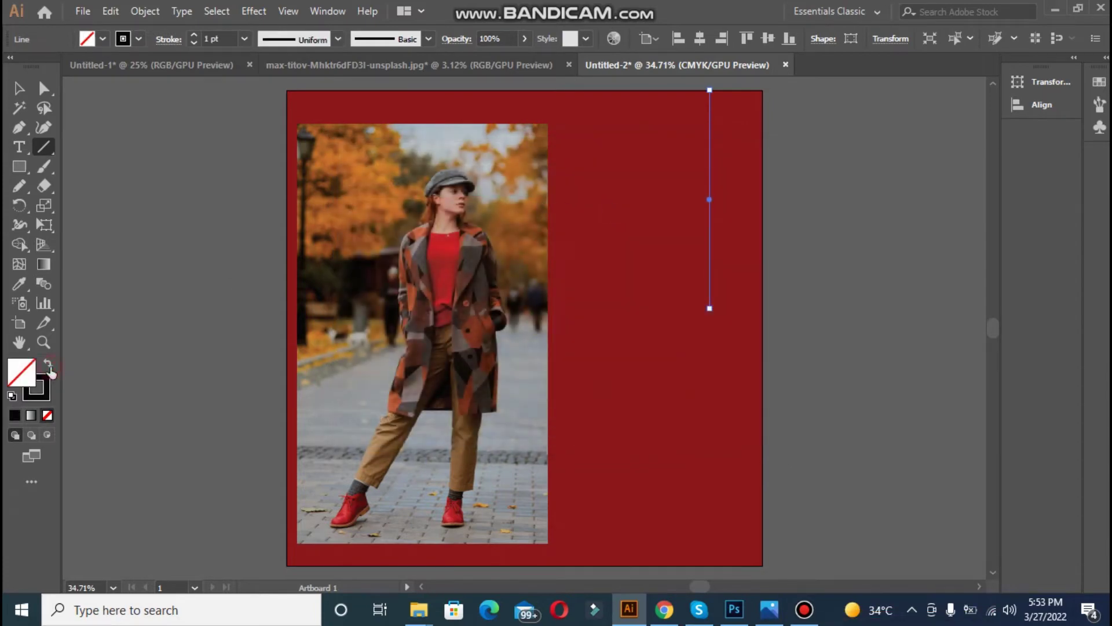
Set the vertical line's stroke weight to 6 pt
{"action": "left_click", "coordinate": [195, 35]}
{"action": "left_click", "coordinate": [195, 34]}
{"action": "left_click", "coordinate": [195, 35]}
{"action": "left_click", "coordinate": [194, 35]}
{"action": "left_click", "coordinate": [194, 35]}
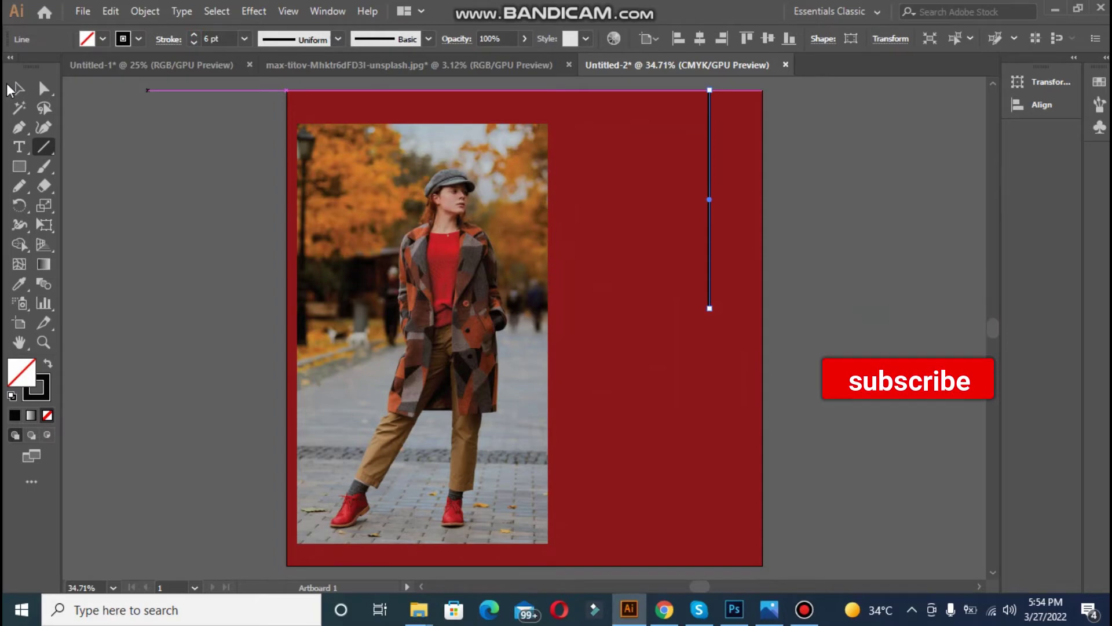
Duplicate the black vertical line and place the copy against the artboard's bottom edge, a little right of the photo
{"action": "left_click", "coordinate": [18, 89]}
{"action": "left_click", "coordinate": [160, 199]}
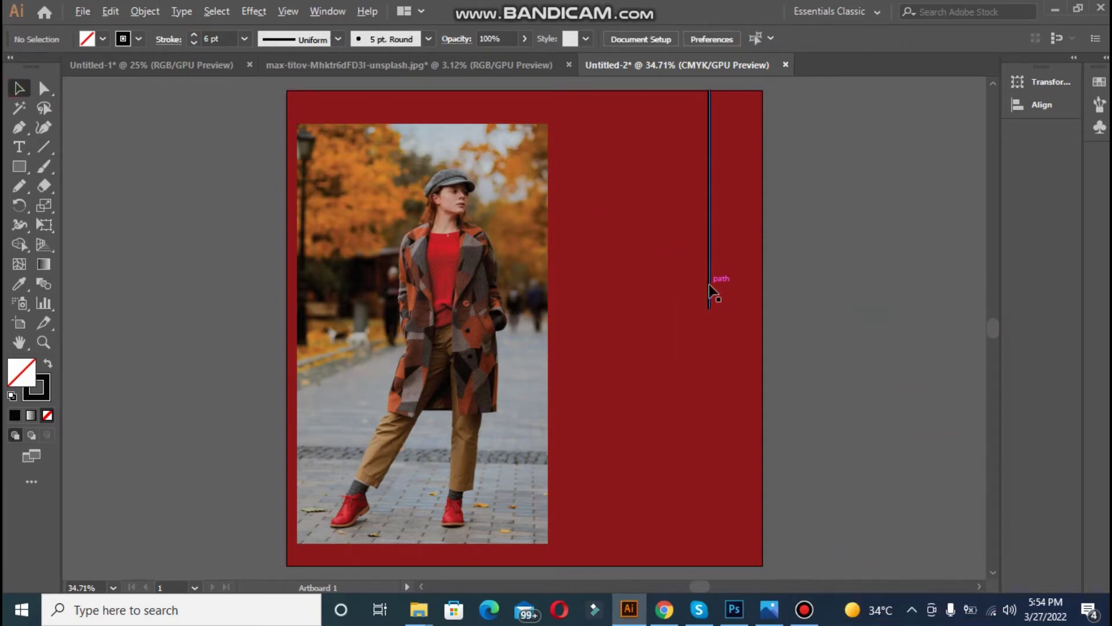
{"action": "left_click_drag", "start_coordinate": [709, 290], "coordinate": [607, 538]}
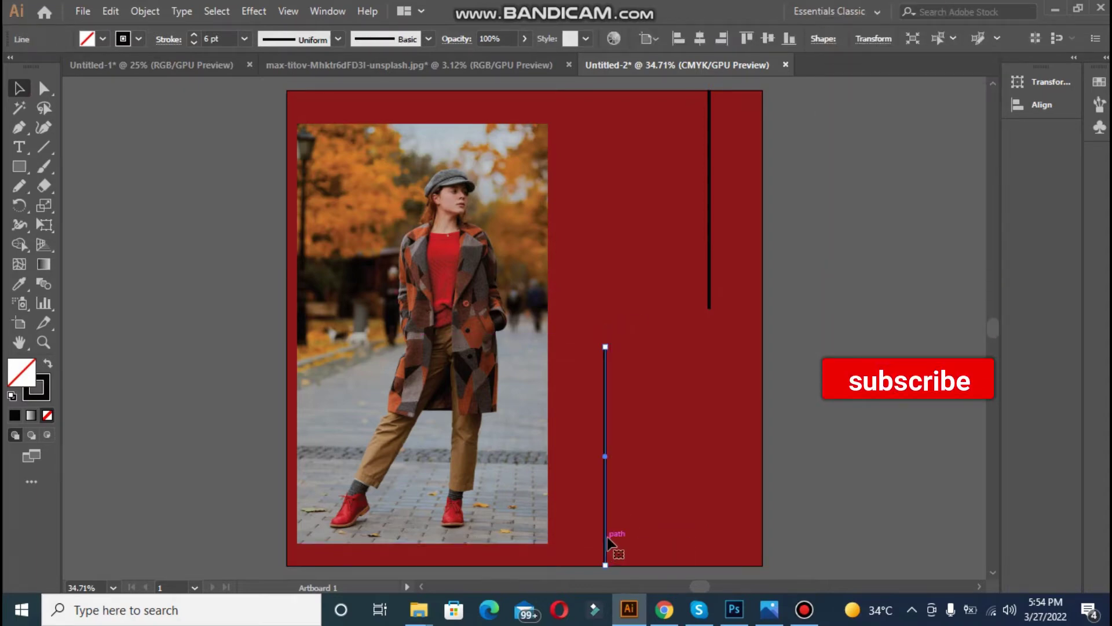
{"action": "left_click", "coordinate": [828, 412]}
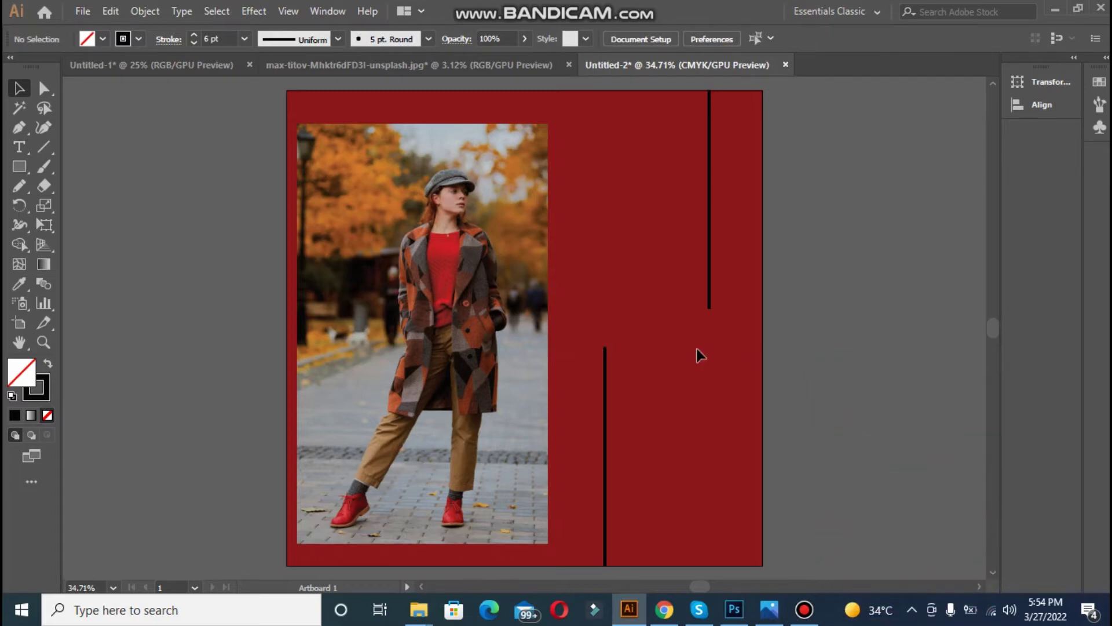
Add the text SALE with its letters stacked vertically beside the artboard and enlarge it to about 159 pt
{"action": "left_click", "coordinate": [23, 151]}
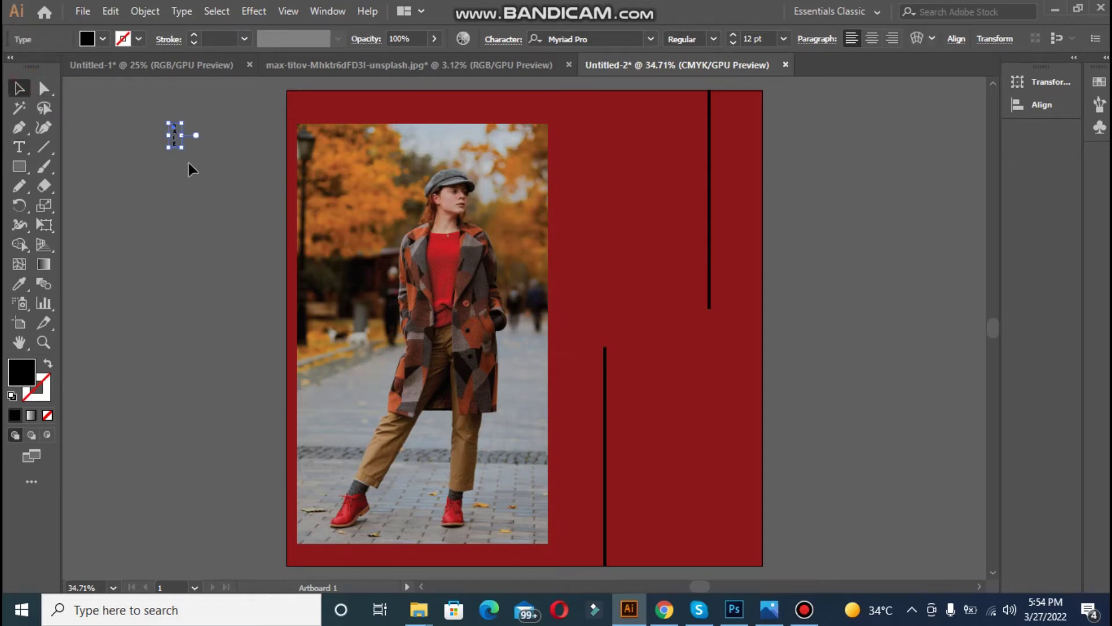
{"action": "left_click_drag", "start_coordinate": [188, 151], "coordinate": [196, 347]}
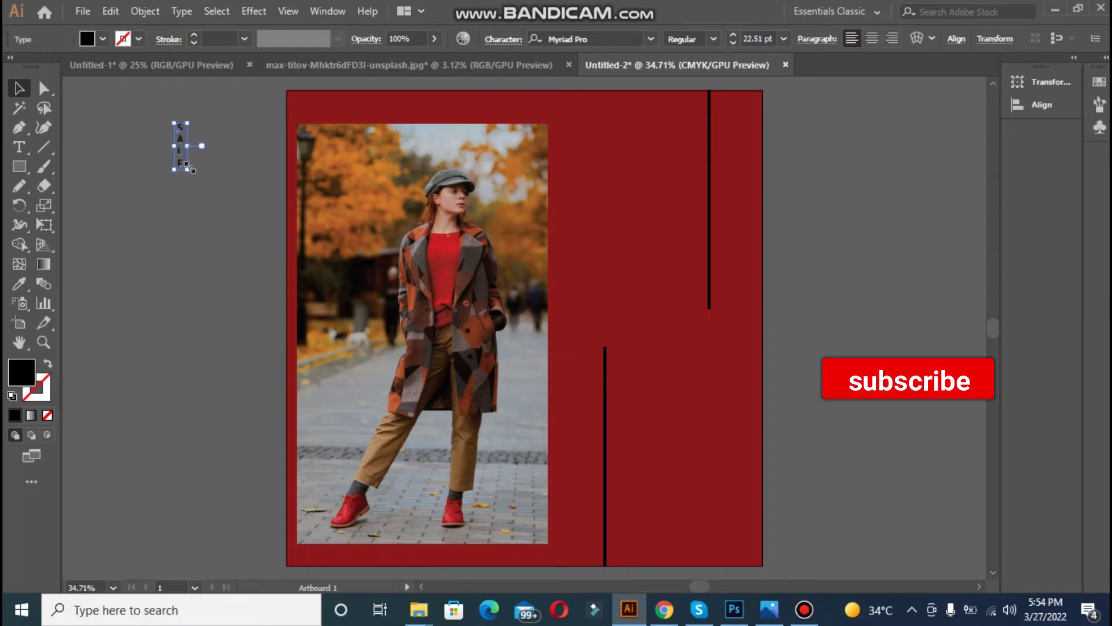
{"action": "left_click_drag", "start_coordinate": [181, 169], "coordinate": [231, 433]}
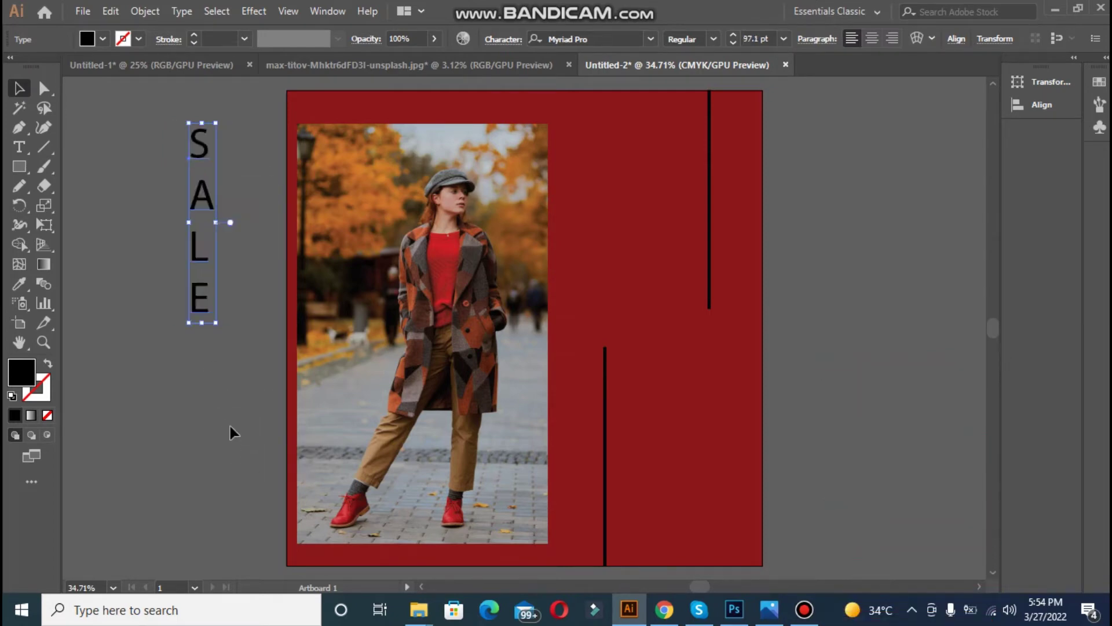
{"action": "left_click_drag", "start_coordinate": [216, 322], "coordinate": [229, 468]}
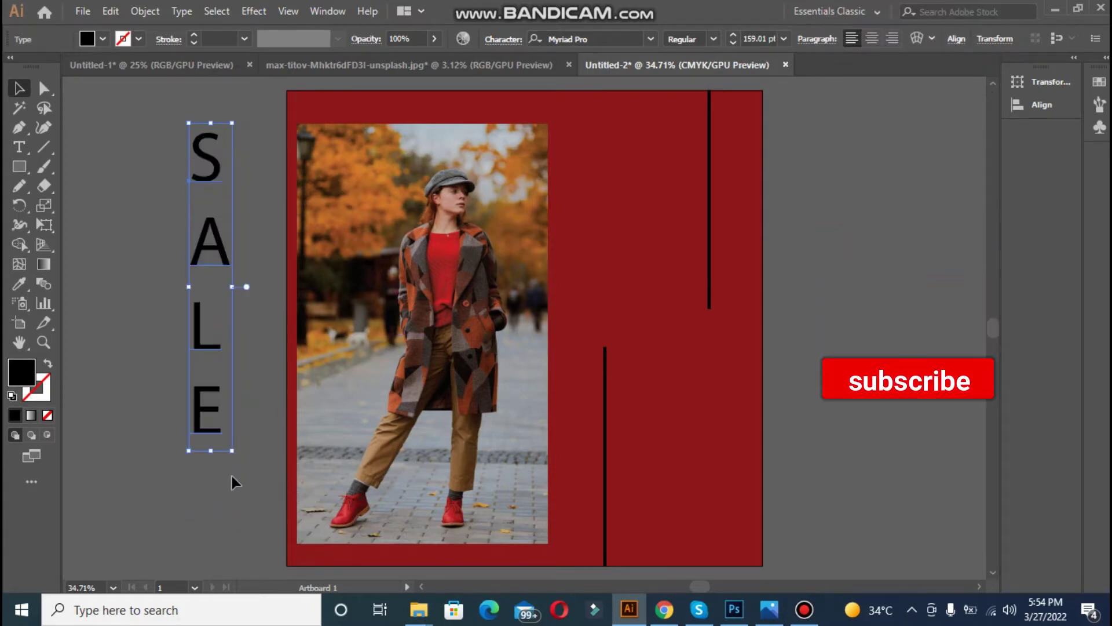
Fill the SALE text with off-white F9F4F5 and set its font style to Bold
{"action": "double_click", "coordinate": [27, 384]}
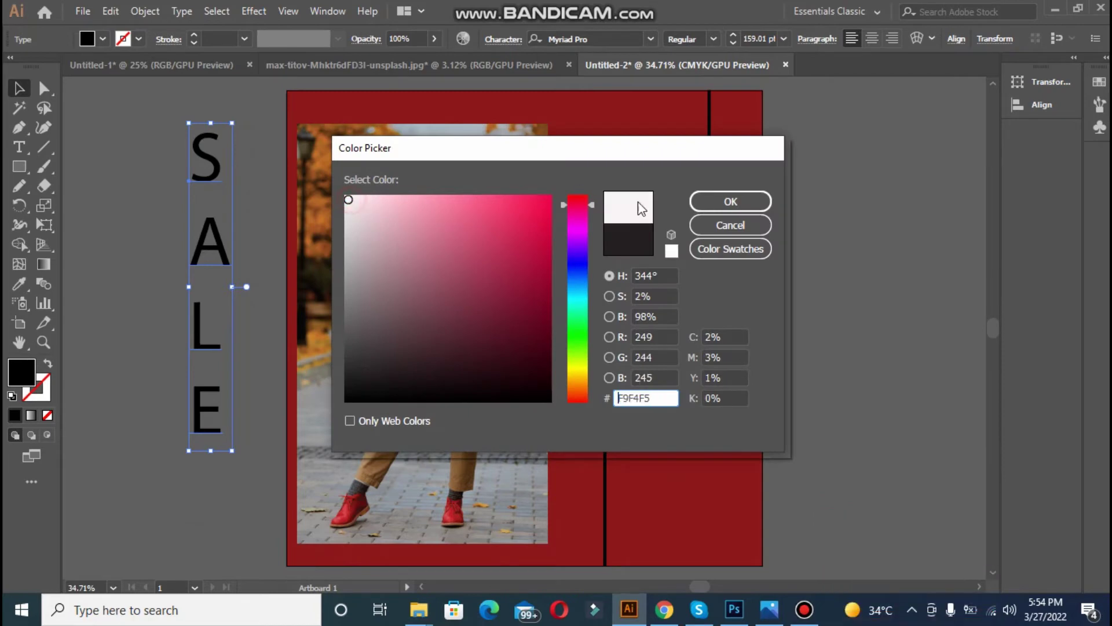
{"action": "left_click", "coordinate": [701, 202]}
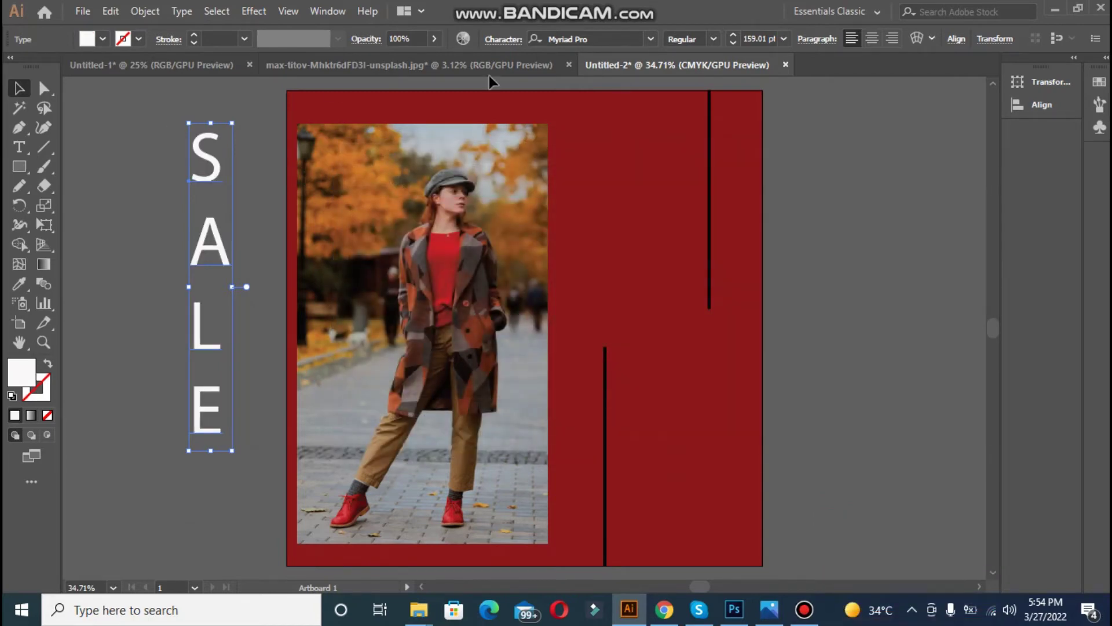
{"action": "left_click", "coordinate": [719, 36]}
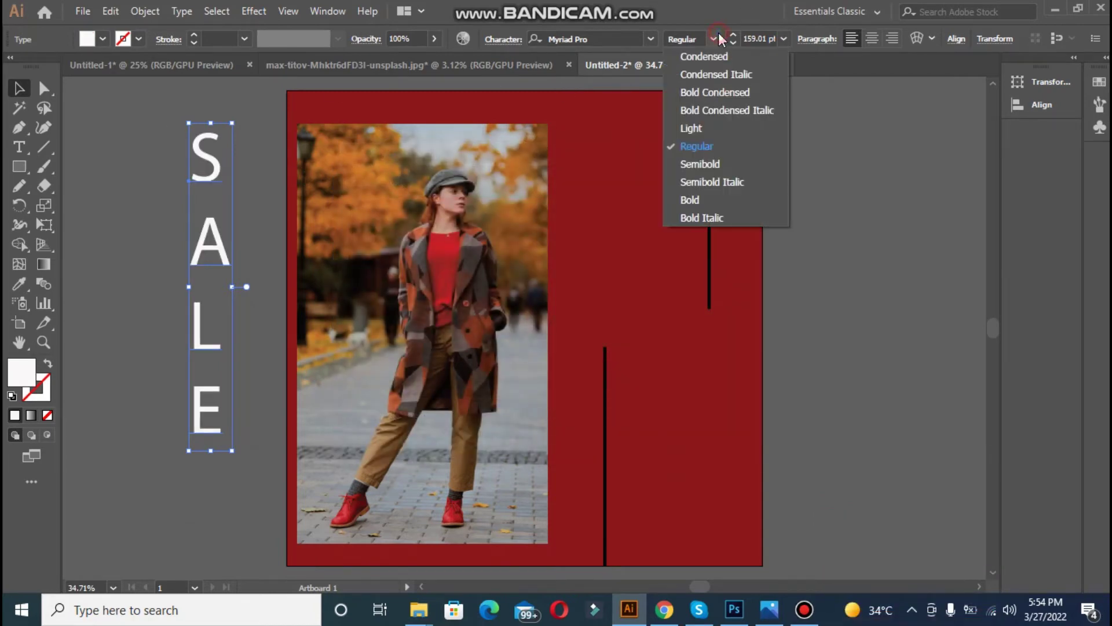
{"action": "left_click", "coordinate": [690, 202]}
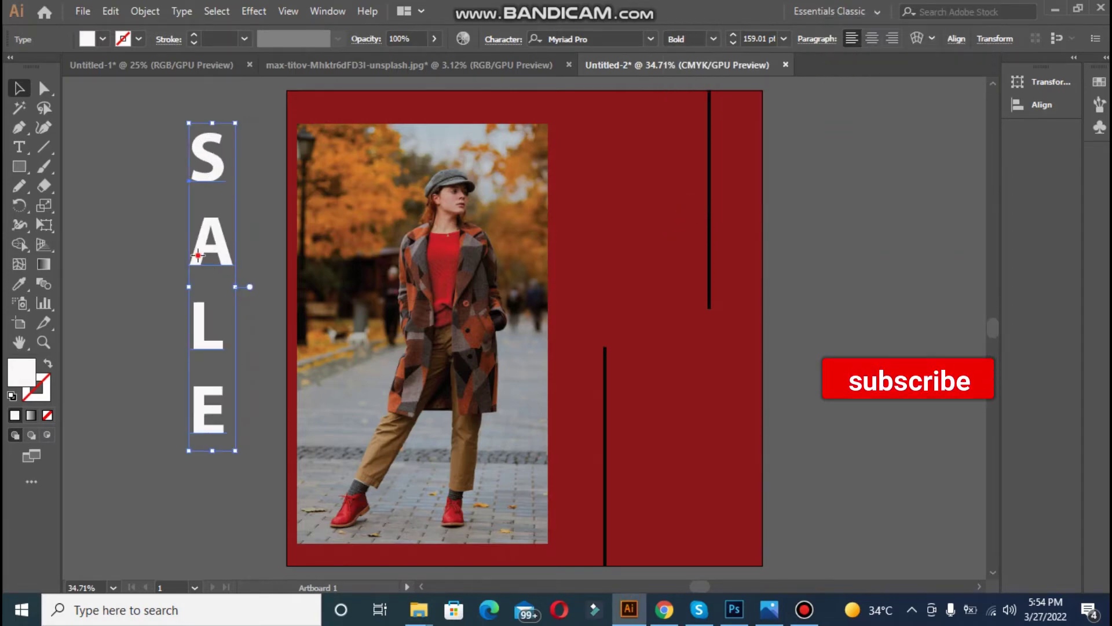
Move the SALE text to the photo's right edge and align it to the artboard's vertical center
{"action": "left_click_drag", "start_coordinate": [197, 255], "coordinate": [551, 305]}
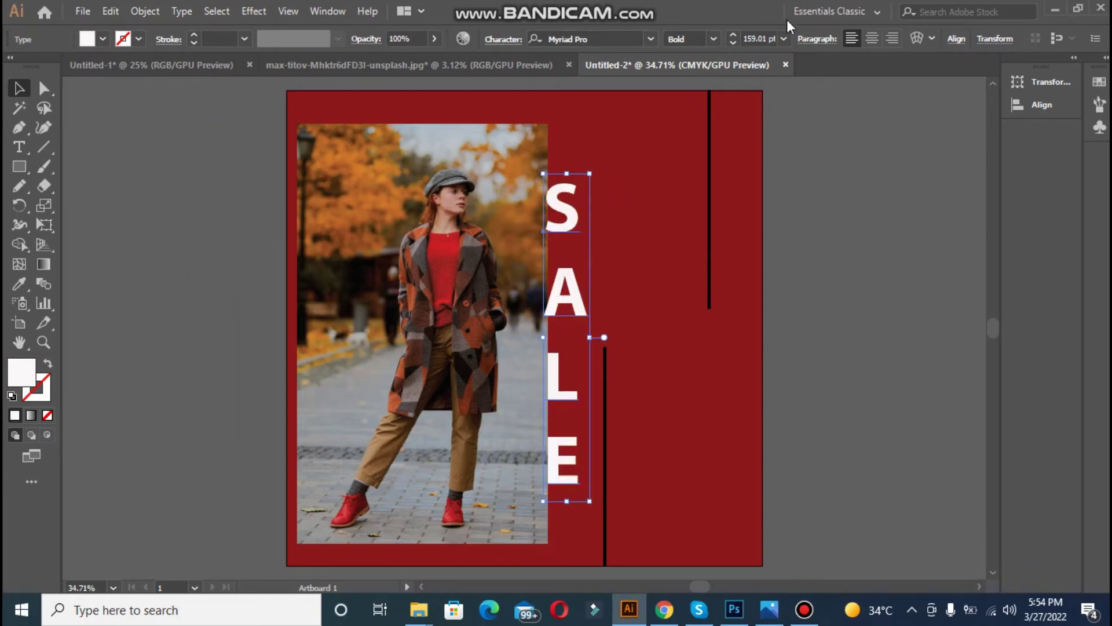
{"action": "left_click", "coordinate": [958, 40]}
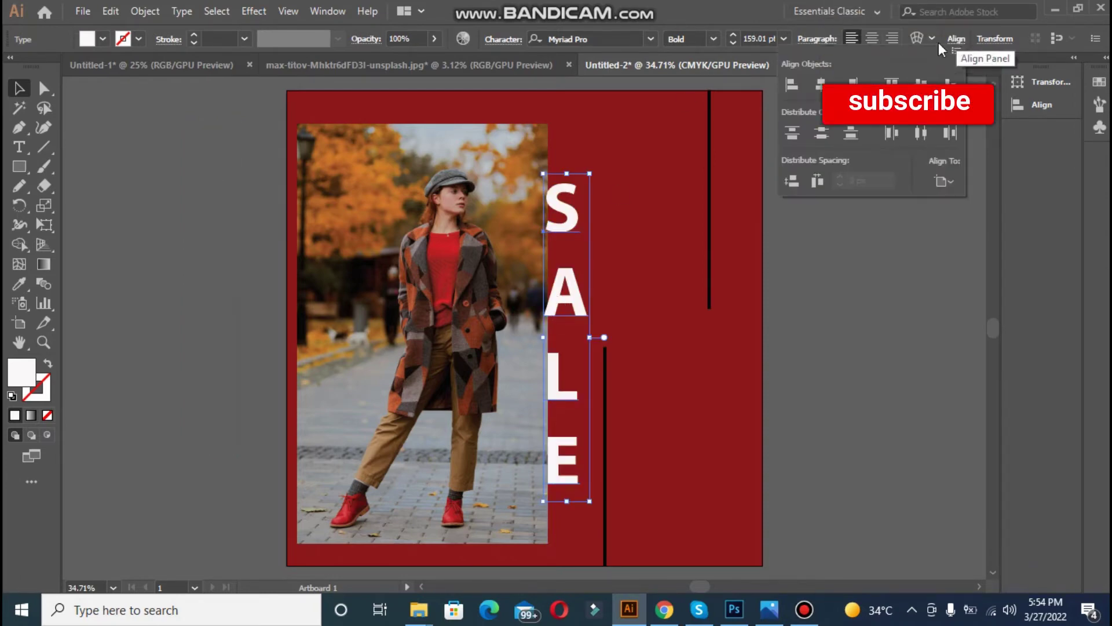
{"action": "left_click", "coordinate": [923, 85]}
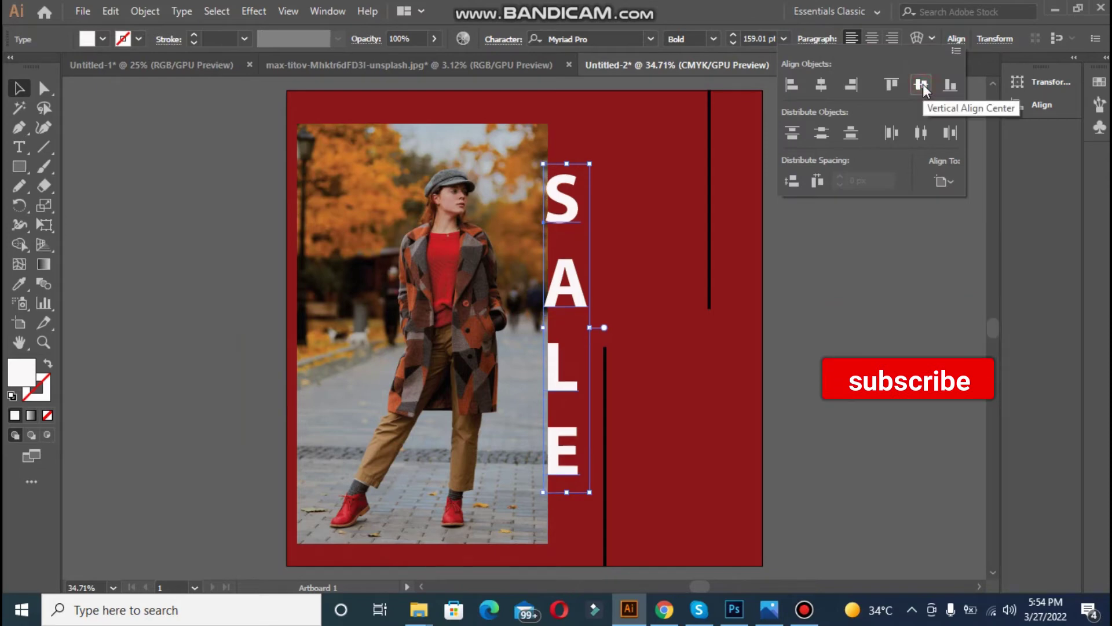
Nudge the SALE text slightly to the right so it starts at the photo's right edge
{"action": "left_click", "coordinate": [897, 313]}
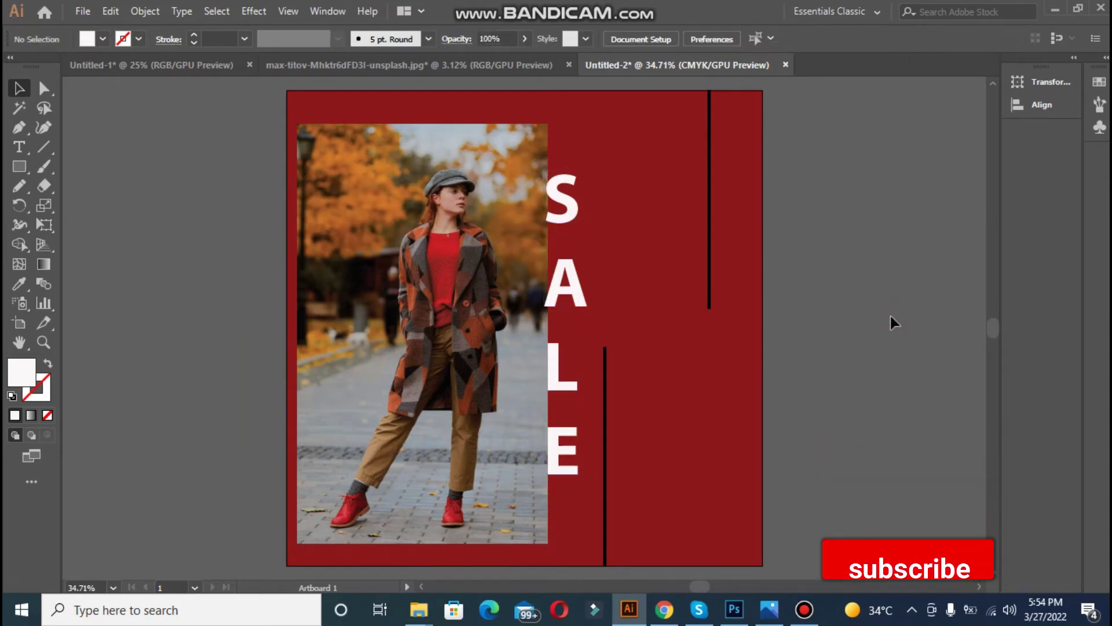
{"action": "left_click", "coordinate": [572, 283]}
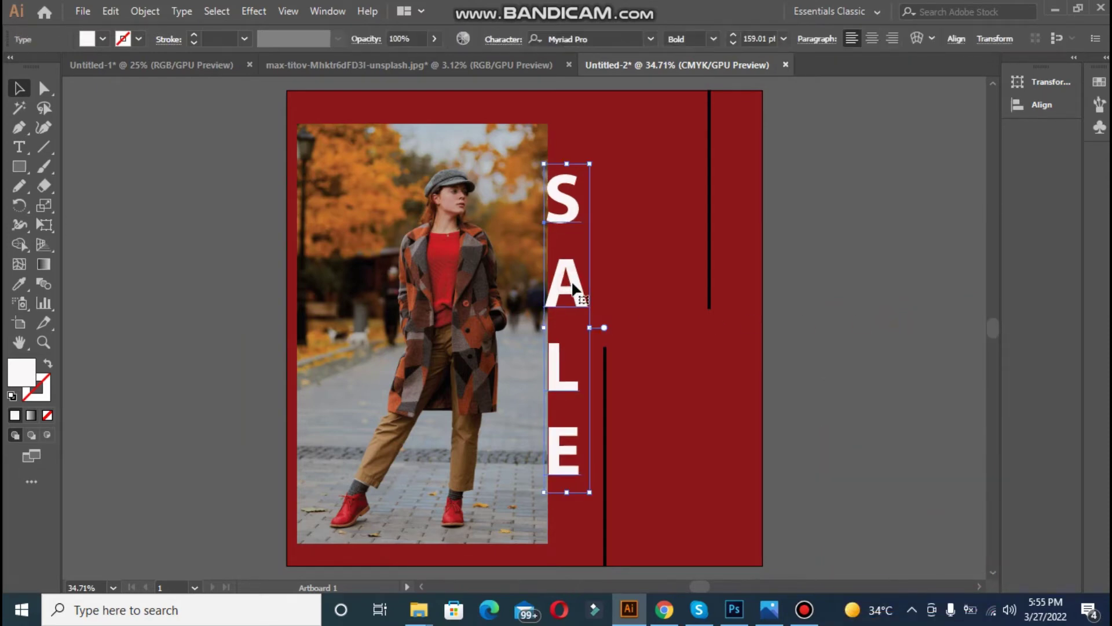
{"action": "left_click", "coordinate": [923, 296]}
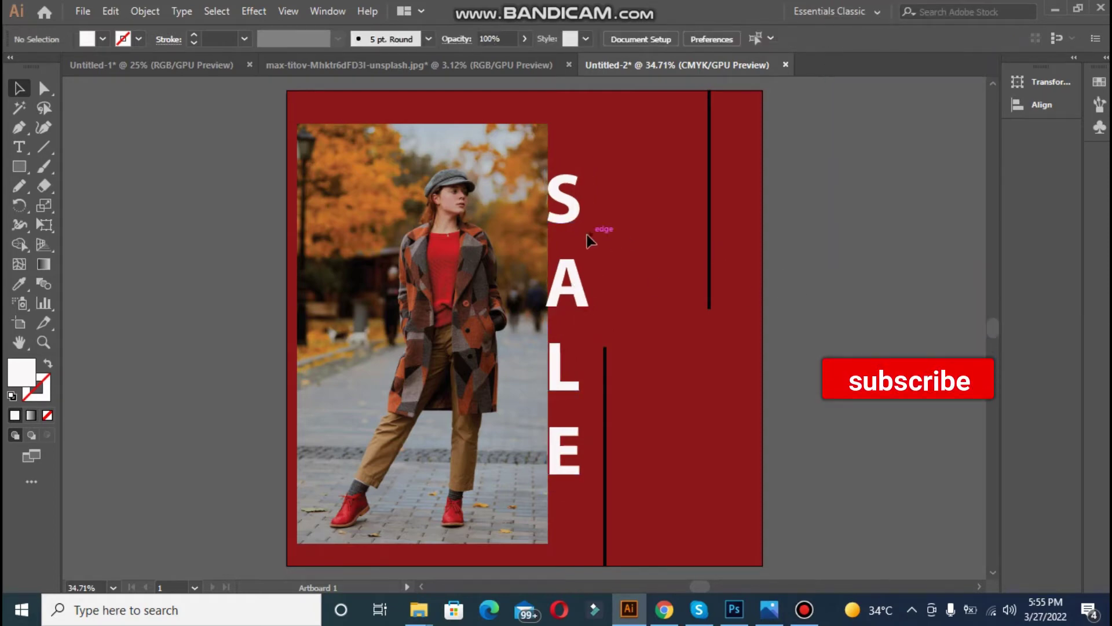
Add the text SPECIAL with vertically stacked letters, enlarge it to about 61 pt and place it between the two black lines
{"action": "left_click", "coordinate": [16, 146]}
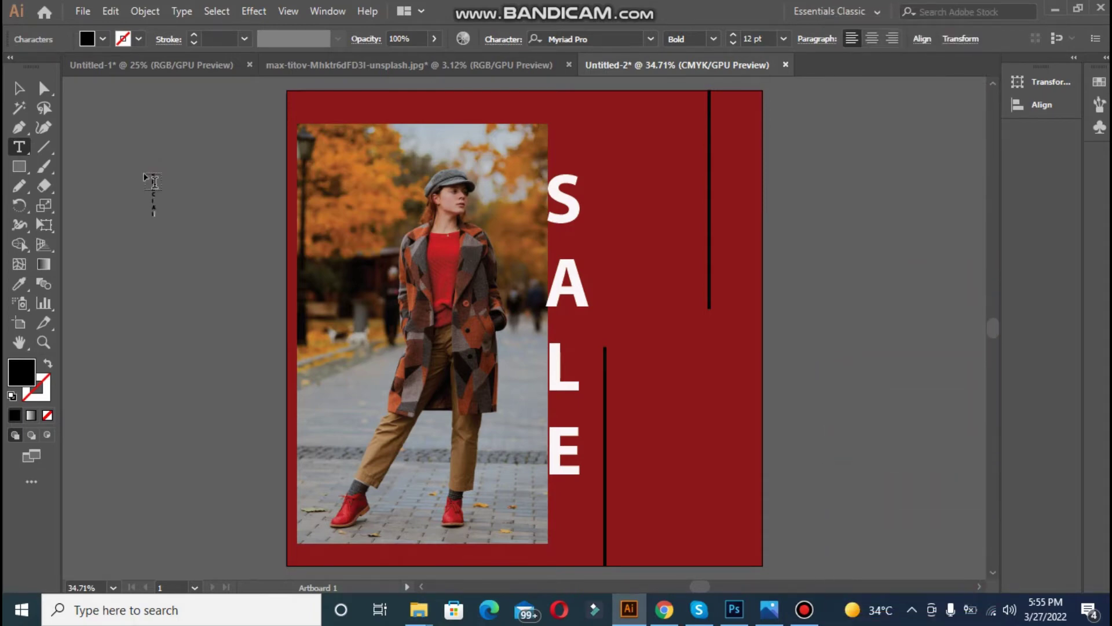
{"action": "left_click", "coordinate": [20, 88]}
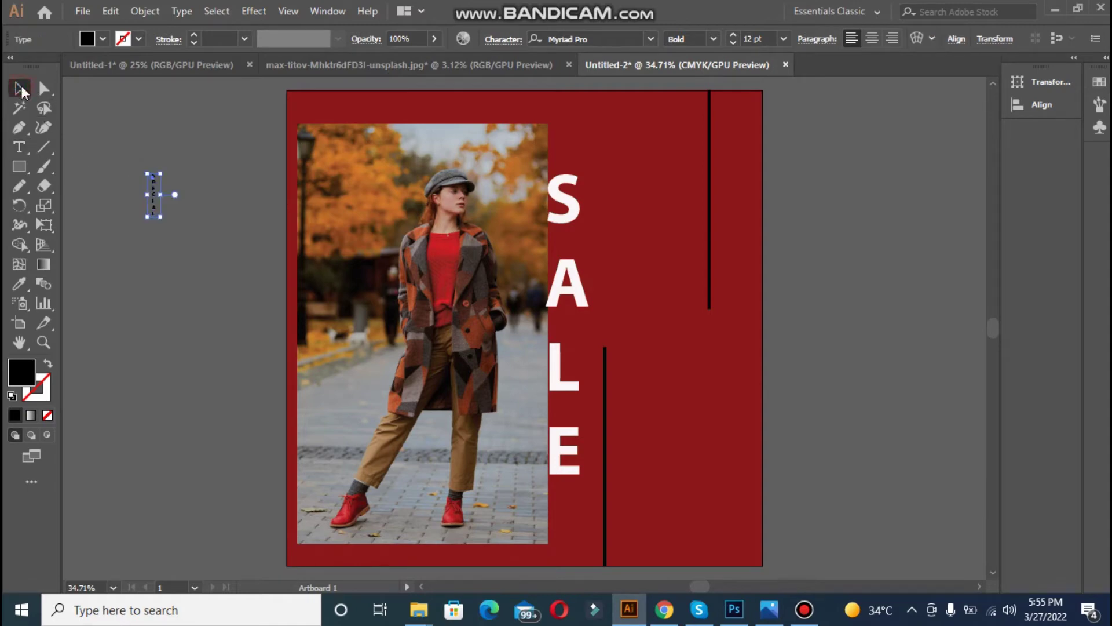
{"action": "left_click_drag", "start_coordinate": [160, 216], "coordinate": [213, 415]}
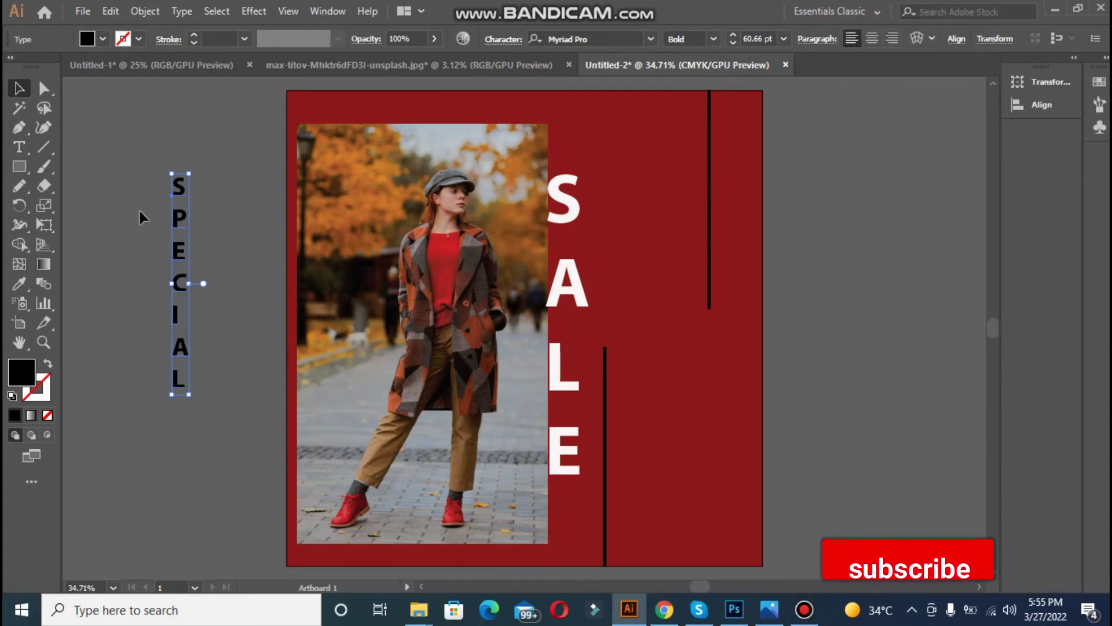
{"action": "left_click_drag", "start_coordinate": [178, 219], "coordinate": [657, 277]}
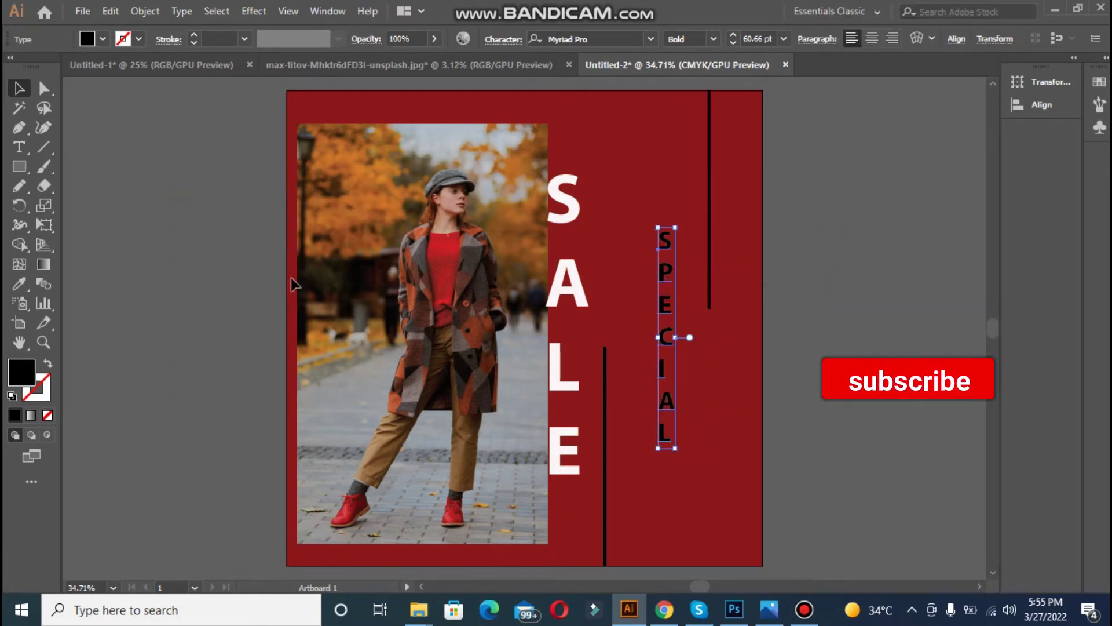
Fill the SPECIAL text with yellow F4C603
{"action": "double_click", "coordinate": [22, 378]}
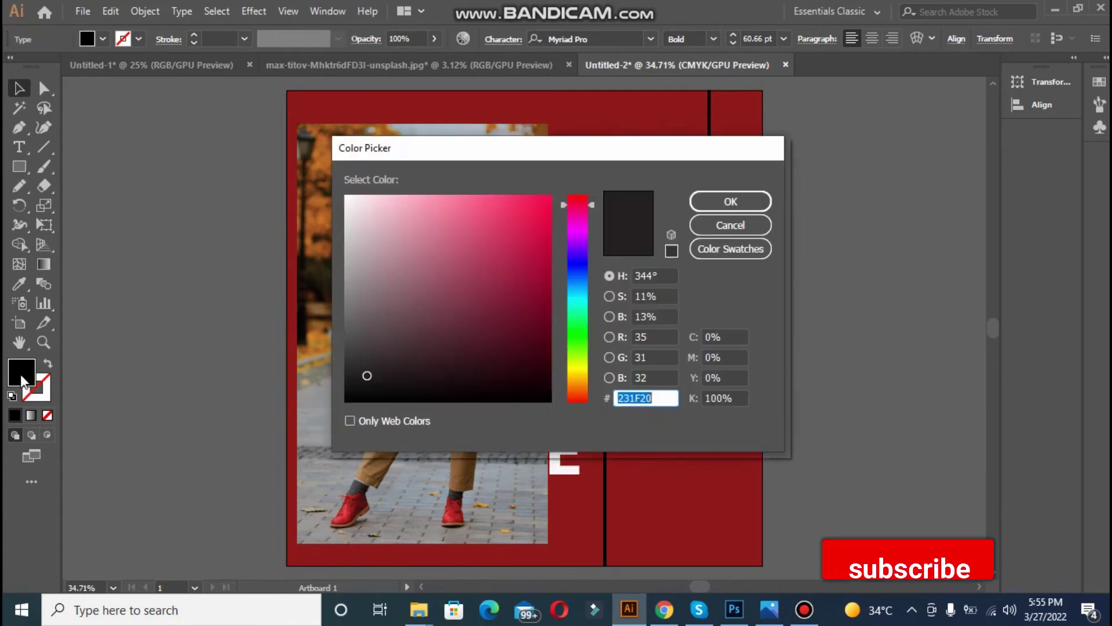
{"action": "left_click", "coordinate": [585, 374]}
{"action": "left_click", "coordinate": [550, 202]}
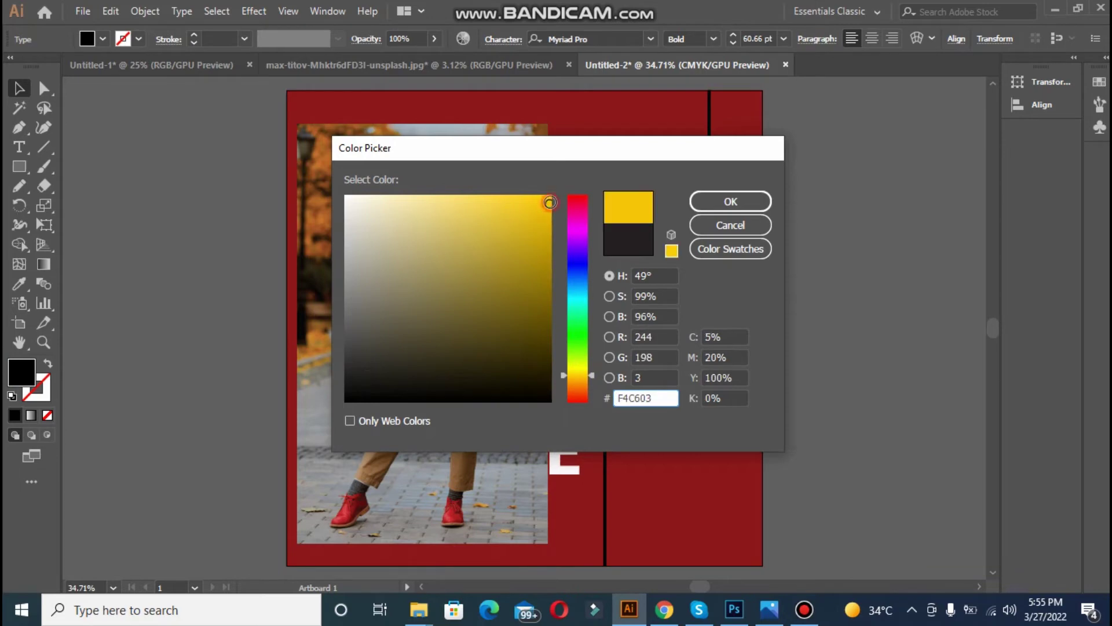
{"action": "left_click", "coordinate": [699, 208]}
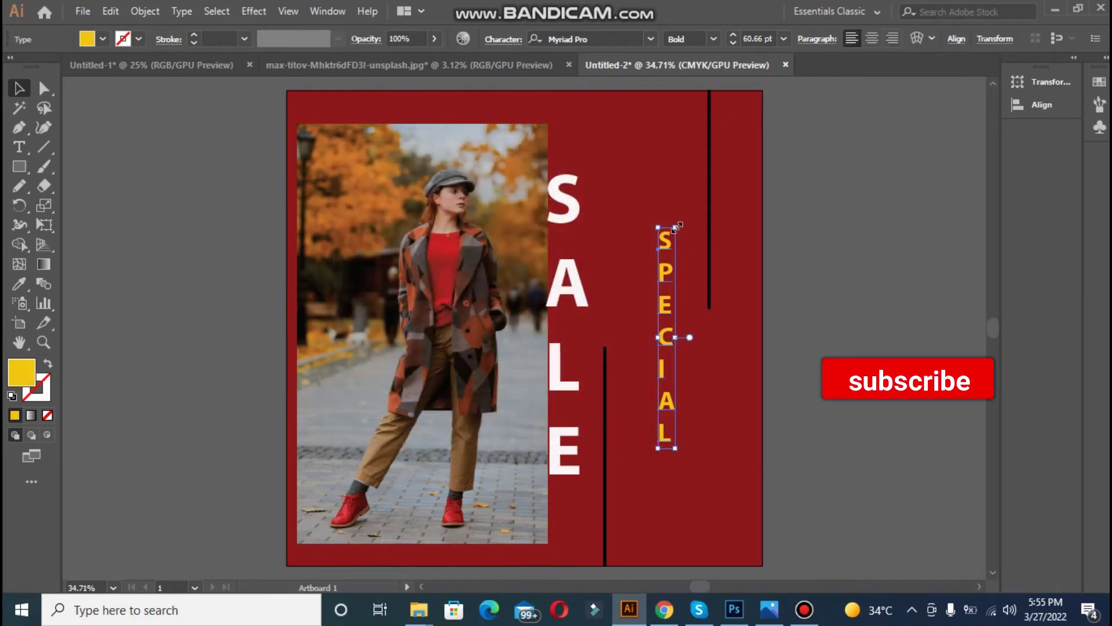
Enlarge the SPECIAL text to about 76 pt and align it to the artboard's vertical center
{"action": "left_click_drag", "start_coordinate": [676, 226], "coordinate": [689, 167]}
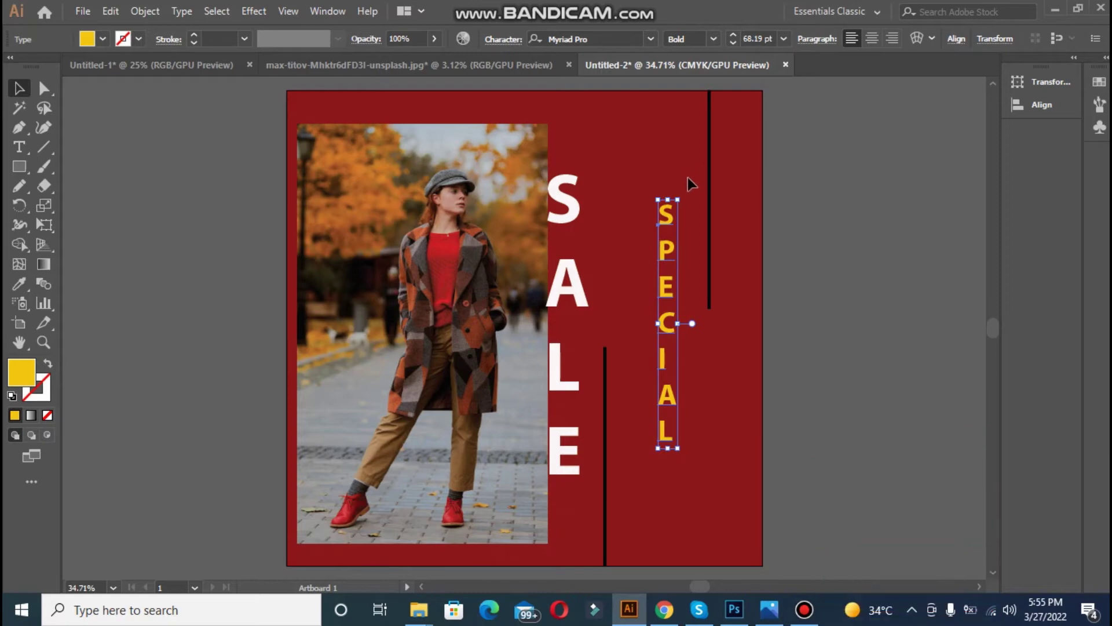
{"action": "left_click_drag", "start_coordinate": [678, 201], "coordinate": [681, 170]}
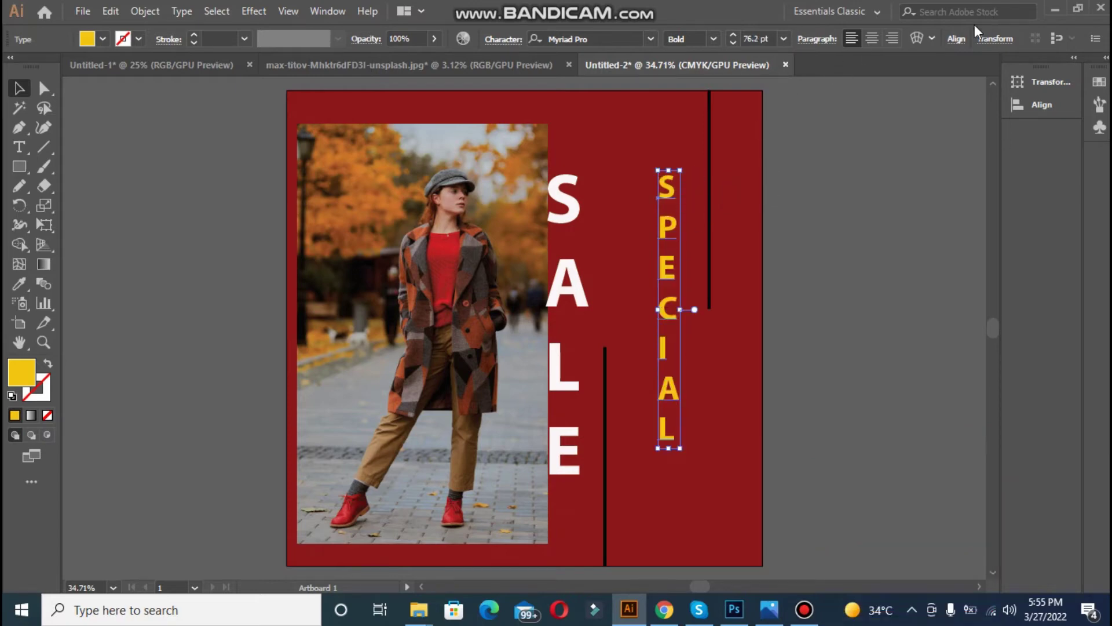
{"action": "left_click", "coordinate": [957, 40]}
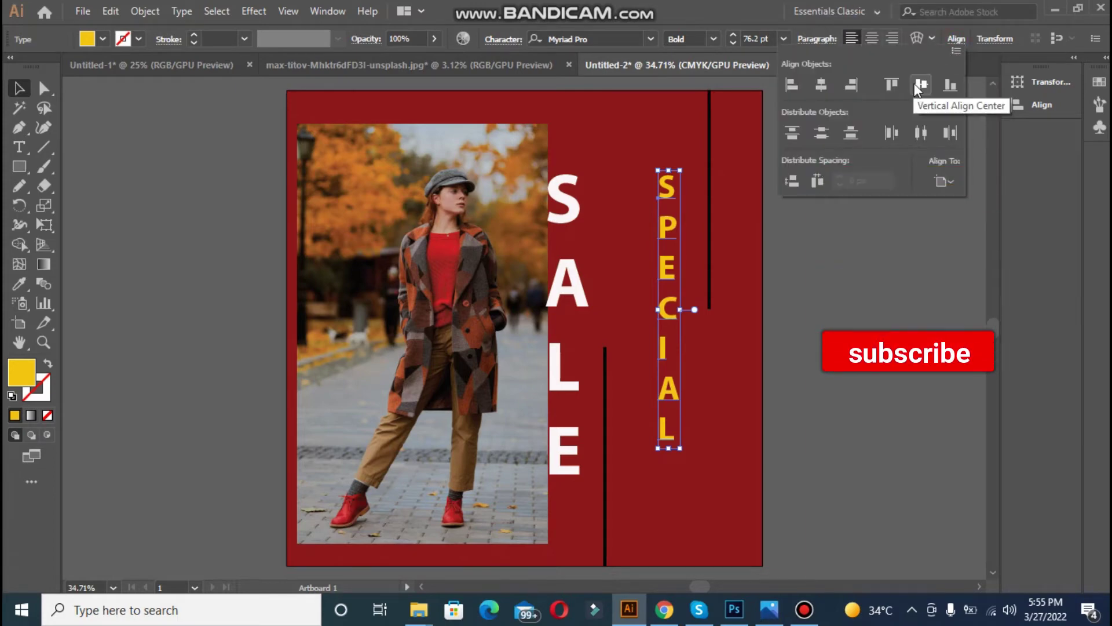
{"action": "left_click", "coordinate": [921, 85]}
{"action": "left_click", "coordinate": [839, 264]}
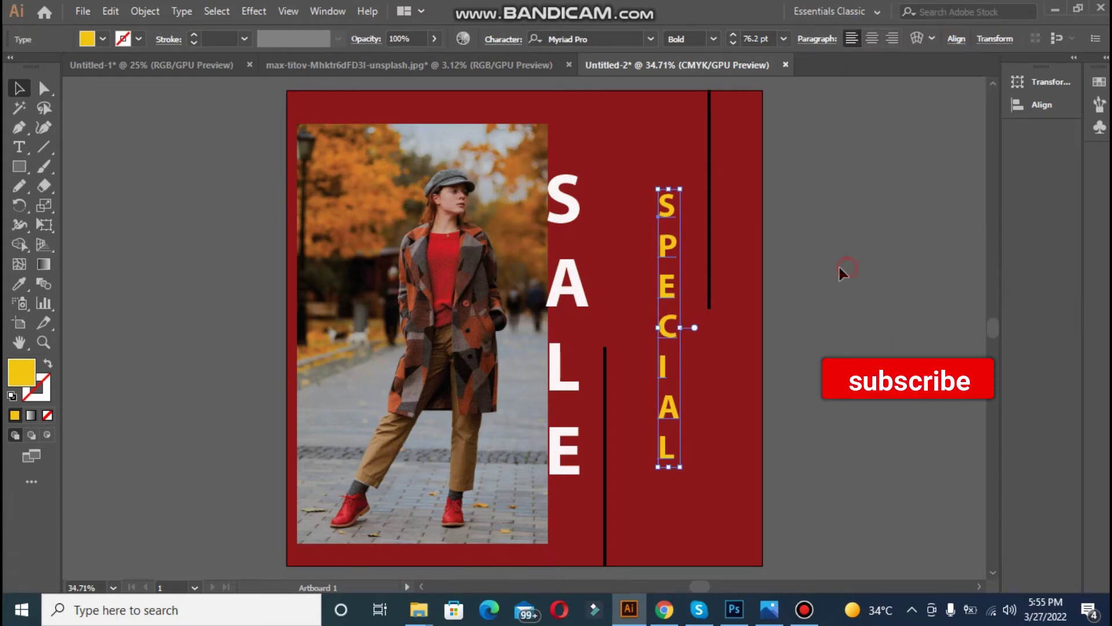
Move the SPECIAL text slightly lower and nudge it left, closer to the SALE text
{"action": "left_click_drag", "start_coordinate": [670, 224], "coordinate": [670, 243]}
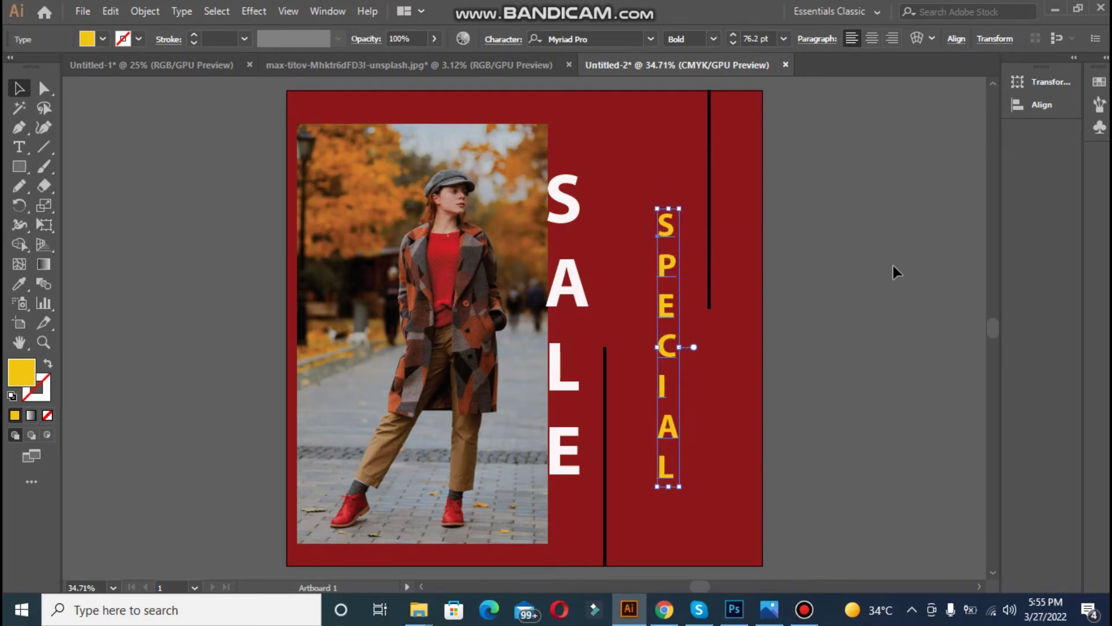
{"action": "key", "text": "Left"}
{"action": "key", "text": "Left"}
{"action": "key", "text": "Left"}
{"action": "key", "text": "Left"}
{"action": "key", "text": "Left"}
{"action": "key", "text": "Left"}
{"action": "key", "text": "Left"}
{"action": "key", "text": "Left"}
{"action": "key", "text": "Left"}
{"action": "key", "text": "Left"}
{"action": "key", "text": "Left"}
{"action": "key", "text": "Left"}
{"action": "key", "text": "Left"}
{"action": "key", "text": "Left"}
{"action": "key", "text": "Left"}
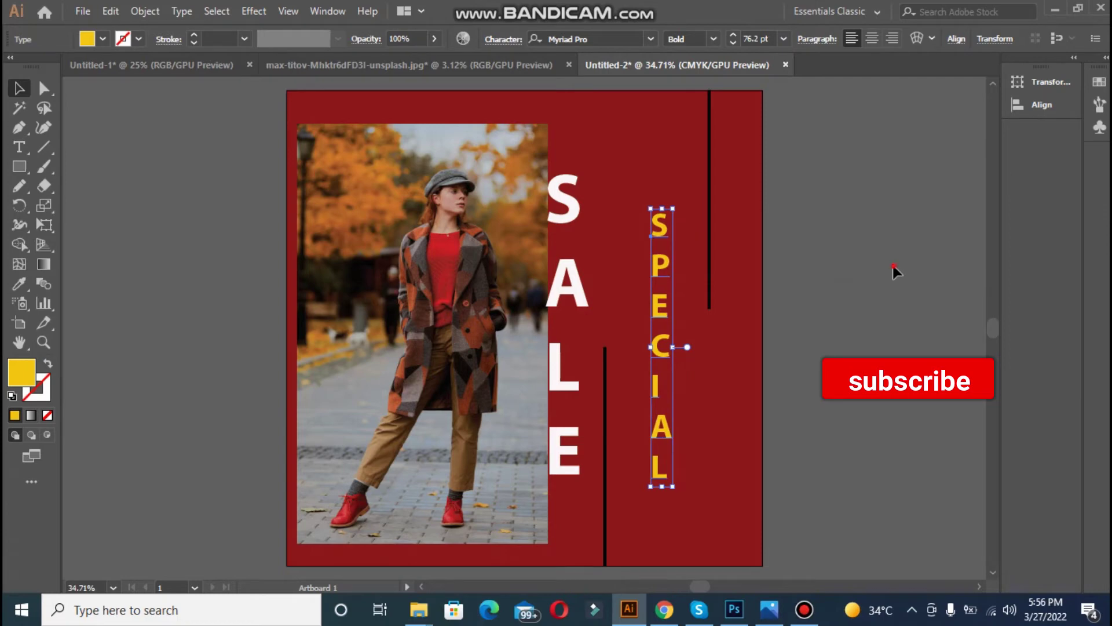
{"action": "left_click", "coordinate": [893, 265]}
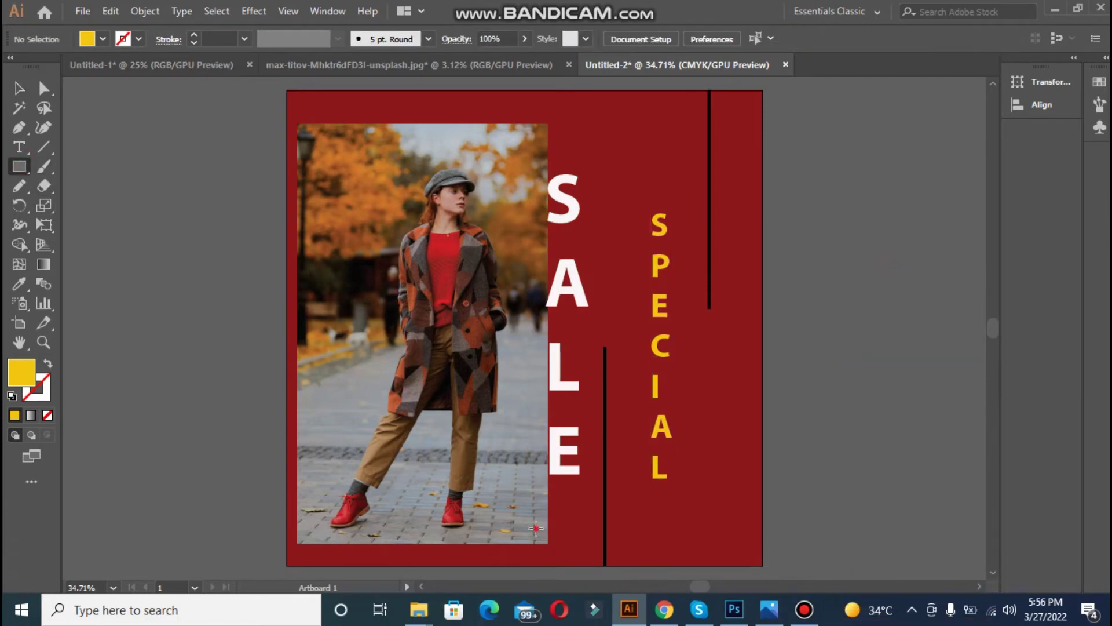
Draw a small yellow rectangle over the photo's lower-right corner and round its ends fully into a pill shape
{"action": "left_click_drag", "start_coordinate": [536, 528], "coordinate": [620, 551]}
{"action": "left_click", "coordinate": [43, 88]}
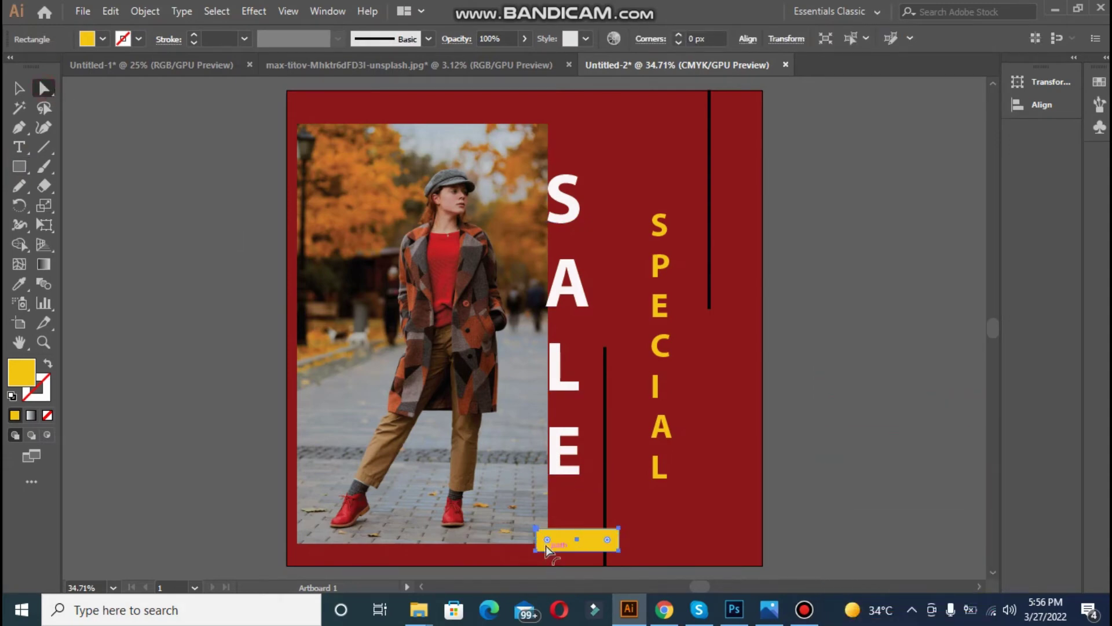
{"action": "left_click_drag", "start_coordinate": [546, 542], "coordinate": [555, 542]}
Sample an orange tone from the photo for the pill shape and lighten its fill to DD8340
{"action": "left_click", "coordinate": [22, 286]}
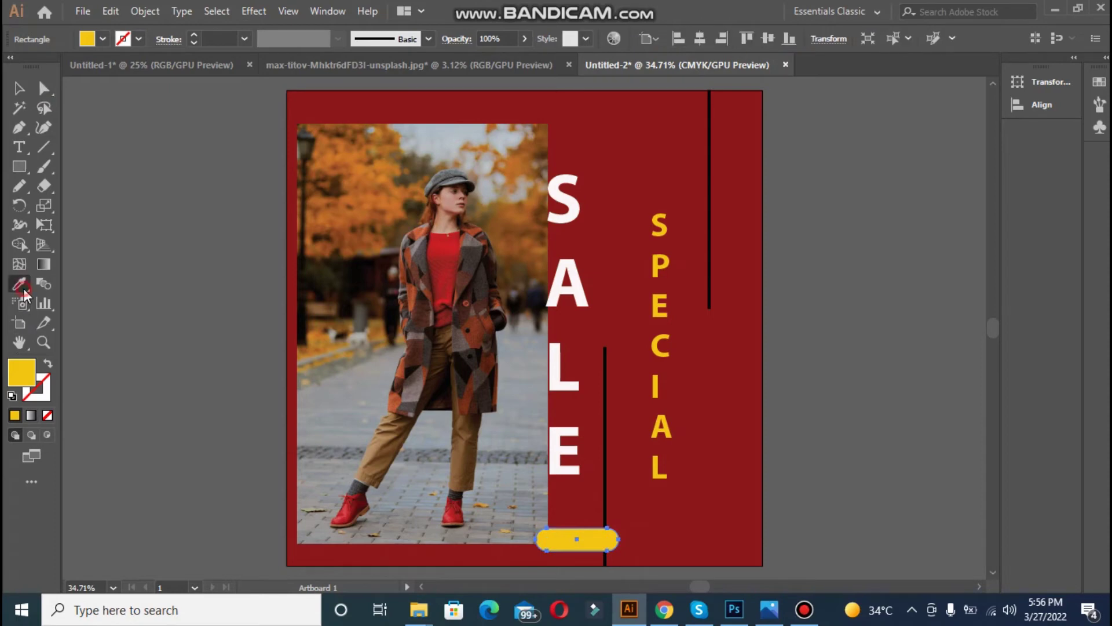
{"action": "left_click", "coordinate": [411, 294]}
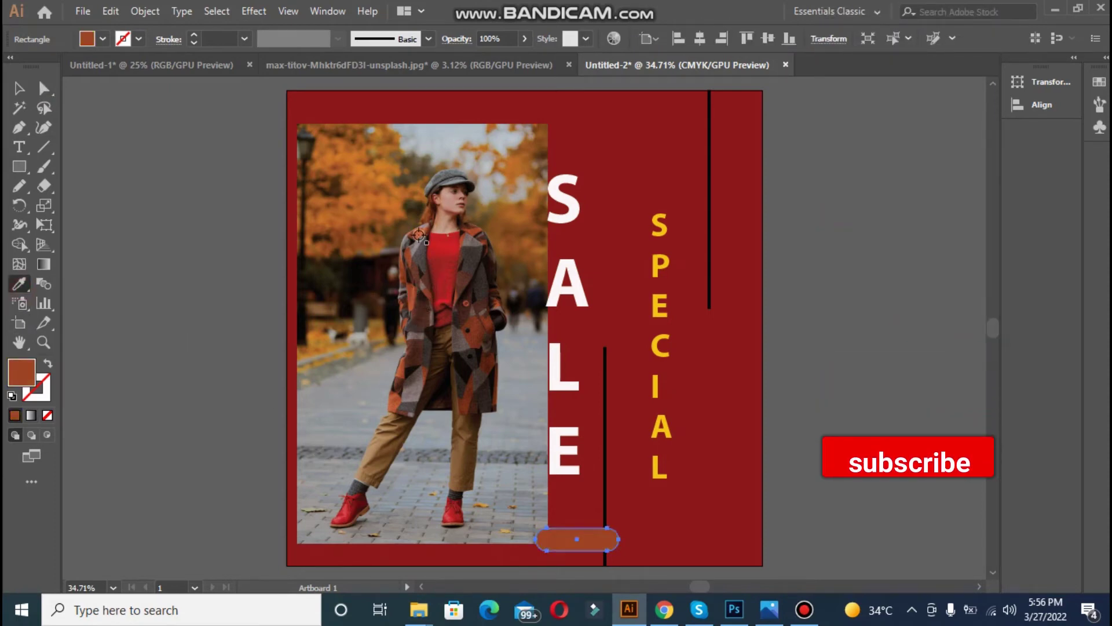
{"action": "left_click", "coordinate": [371, 213]}
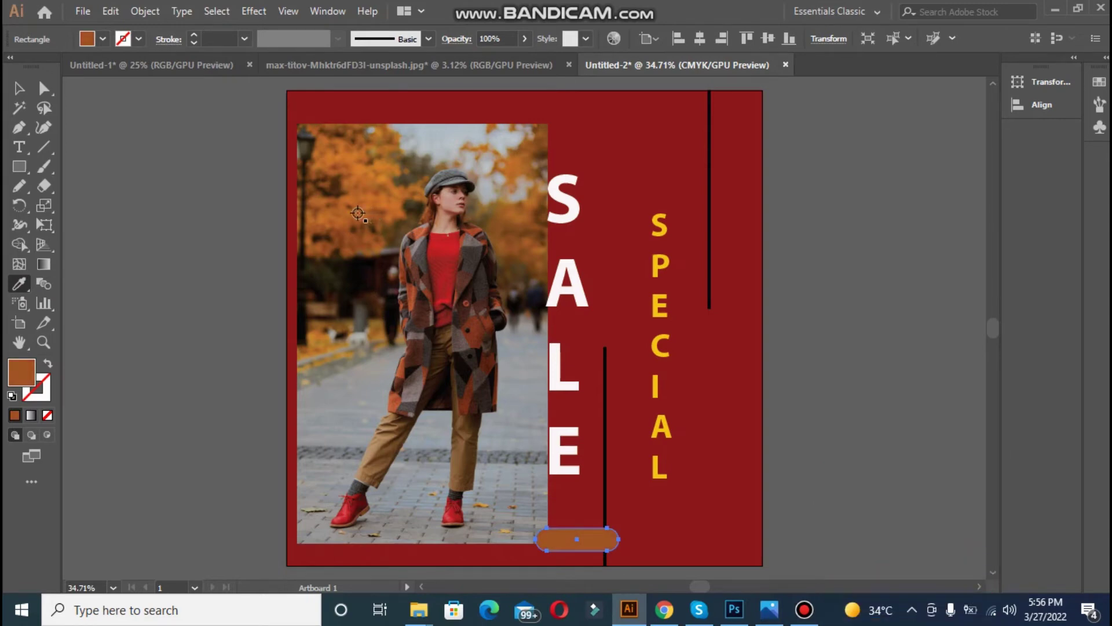
{"action": "left_click", "coordinate": [379, 230]}
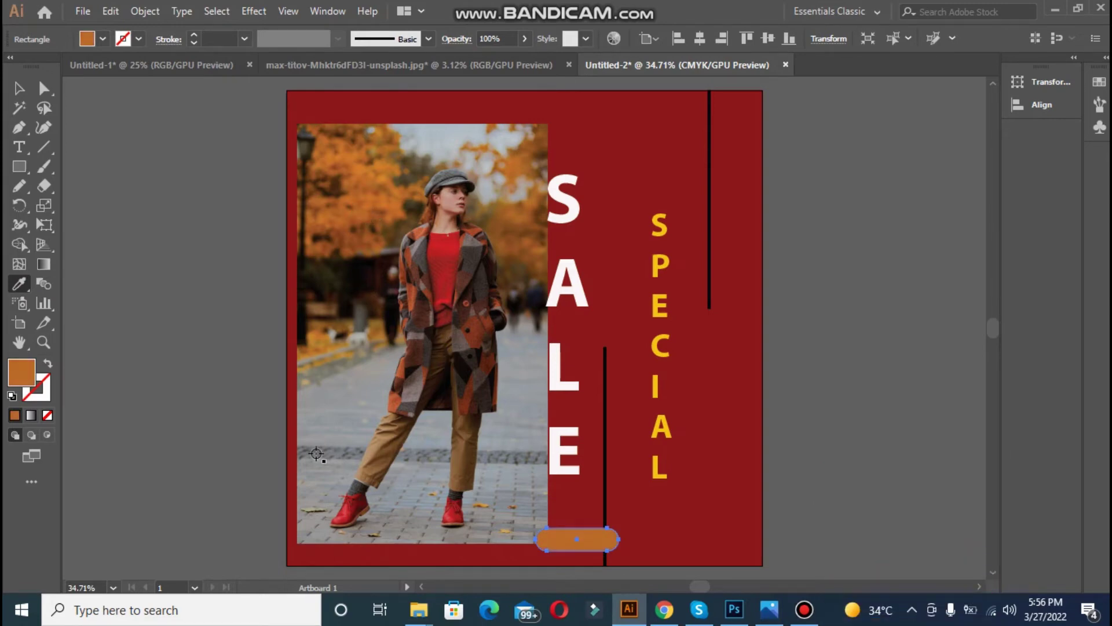
{"action": "double_click", "coordinate": [24, 370]}
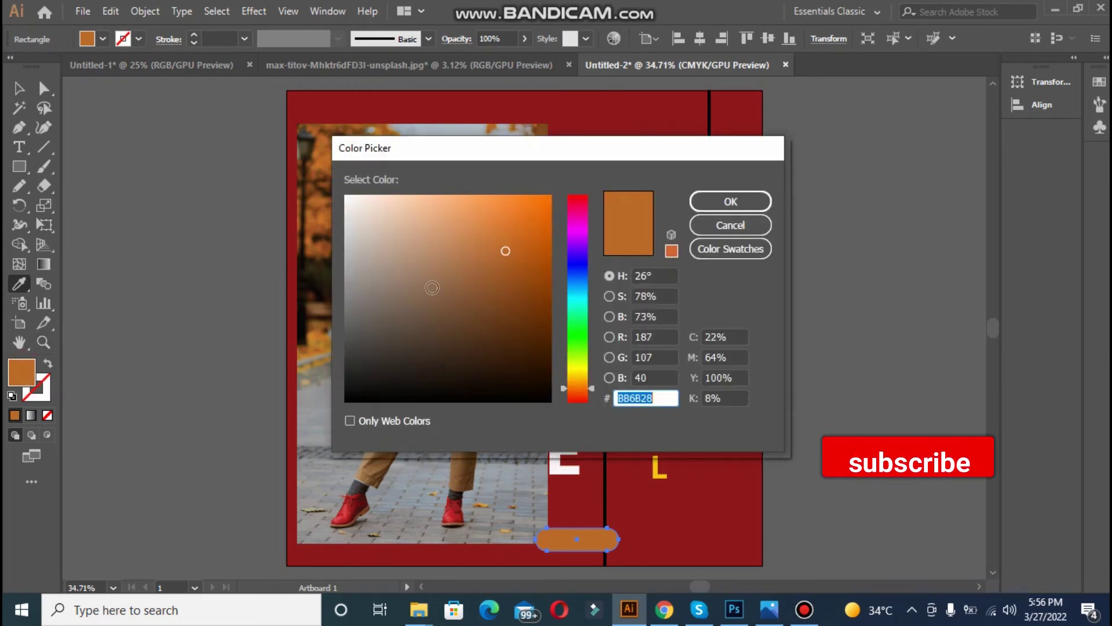
{"action": "left_click", "coordinate": [517, 235]}
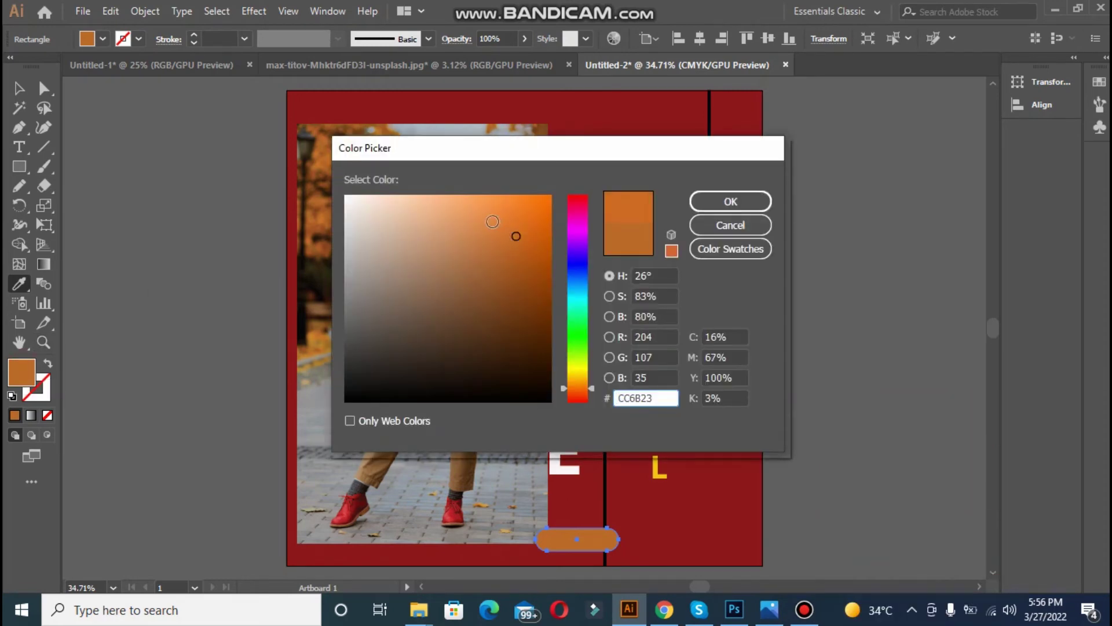
{"action": "left_click", "coordinate": [492, 221]}
{"action": "left_click", "coordinate": [729, 200]}
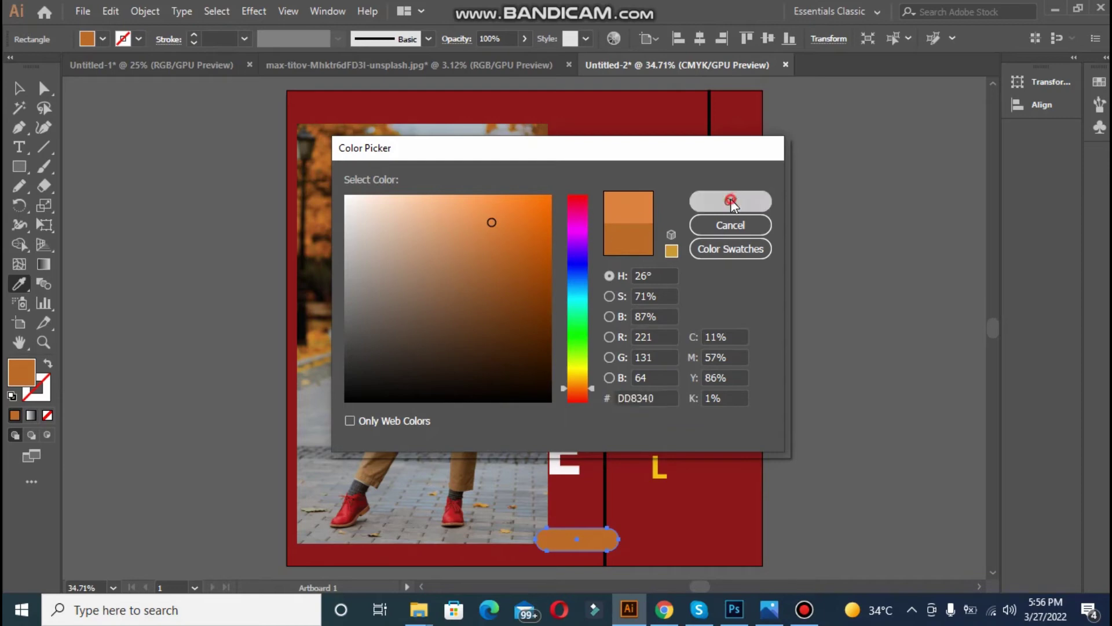
Center-align the paragraphs of the SPECIAL and SALE texts so their stacked letters line up
{"action": "left_click", "coordinate": [19, 88]}
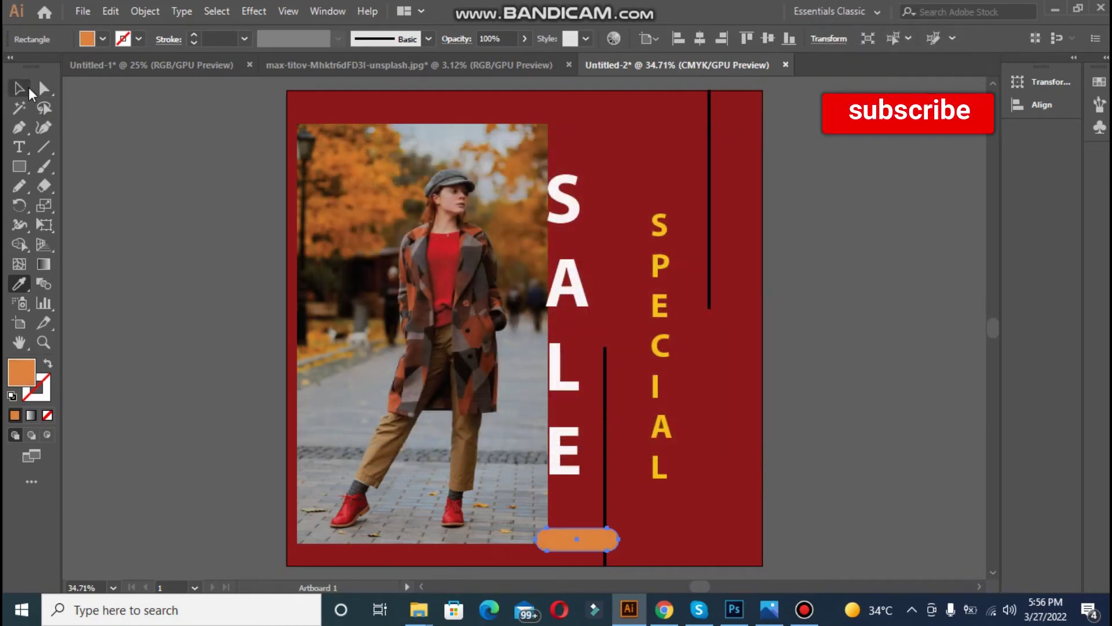
{"action": "left_click", "coordinate": [665, 231]}
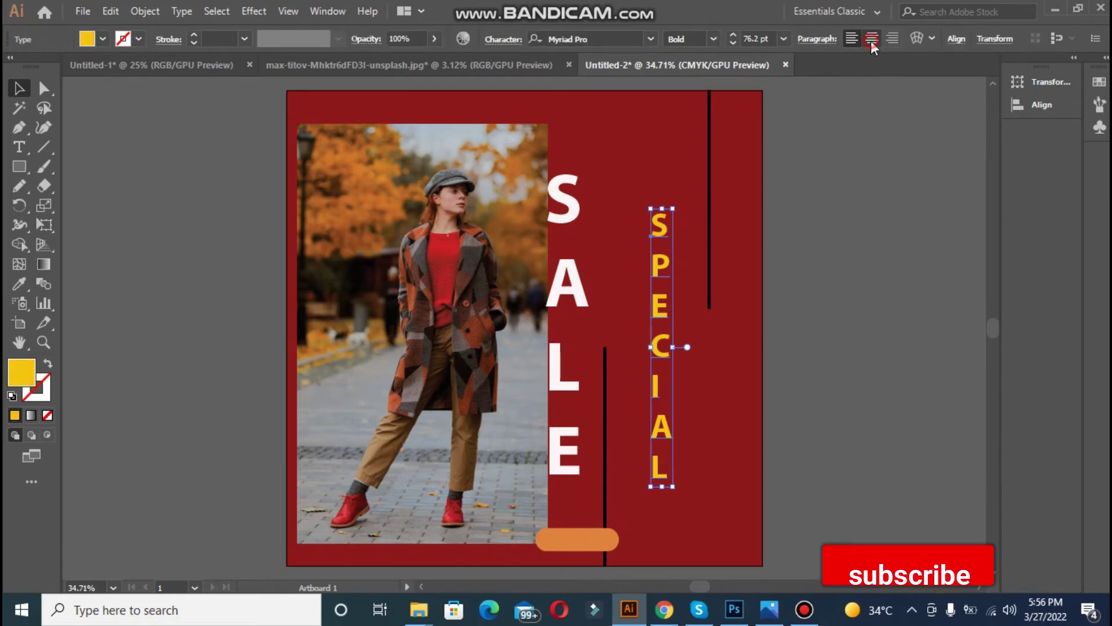
{"action": "left_click", "coordinate": [872, 38]}
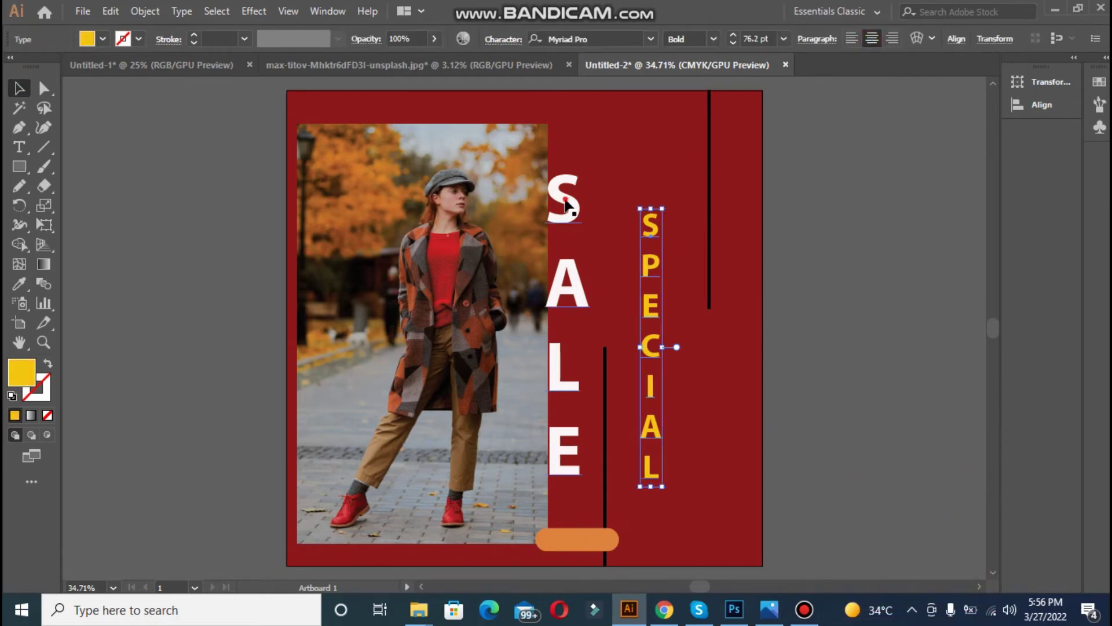
{"action": "left_click", "coordinate": [565, 203]}
{"action": "left_click", "coordinate": [873, 37]}
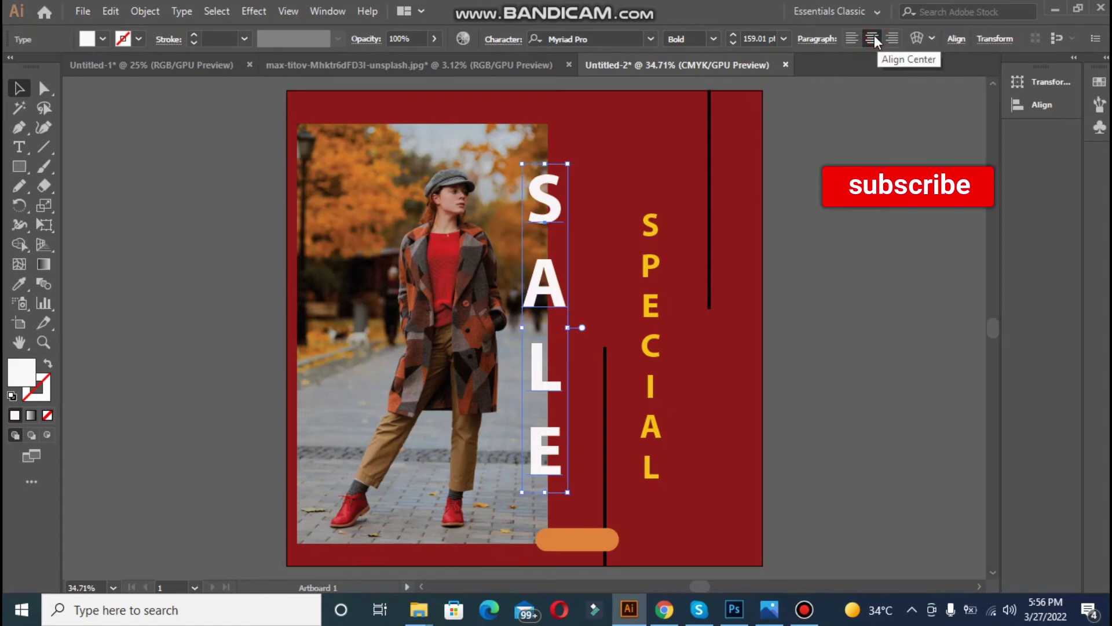
Nudge the SALE text right until its letters sit just beside the photo's right edge
{"action": "key", "text": "Right"}
{"action": "key", "text": "Right"}
{"action": "key", "text": "Right"}
{"action": "key", "text": "Right"}
{"action": "key", "text": "Right"}
{"action": "key", "text": "Right"}
{"action": "key", "text": "Right"}
{"action": "key", "text": "Right"}
{"action": "key", "text": "Right"}
{"action": "key", "text": "Right"}
{"action": "key", "text": "Right"}
{"action": "key", "text": "Right"}
{"action": "key", "text": "Right"}
{"action": "key", "text": "Right"}
{"action": "key", "text": "Right"}
{"action": "key", "text": "Right"}
{"action": "key", "text": "Right"}
{"action": "key", "text": "Right"}
{"action": "key", "text": "Right"}
{"action": "key", "text": "Right"}
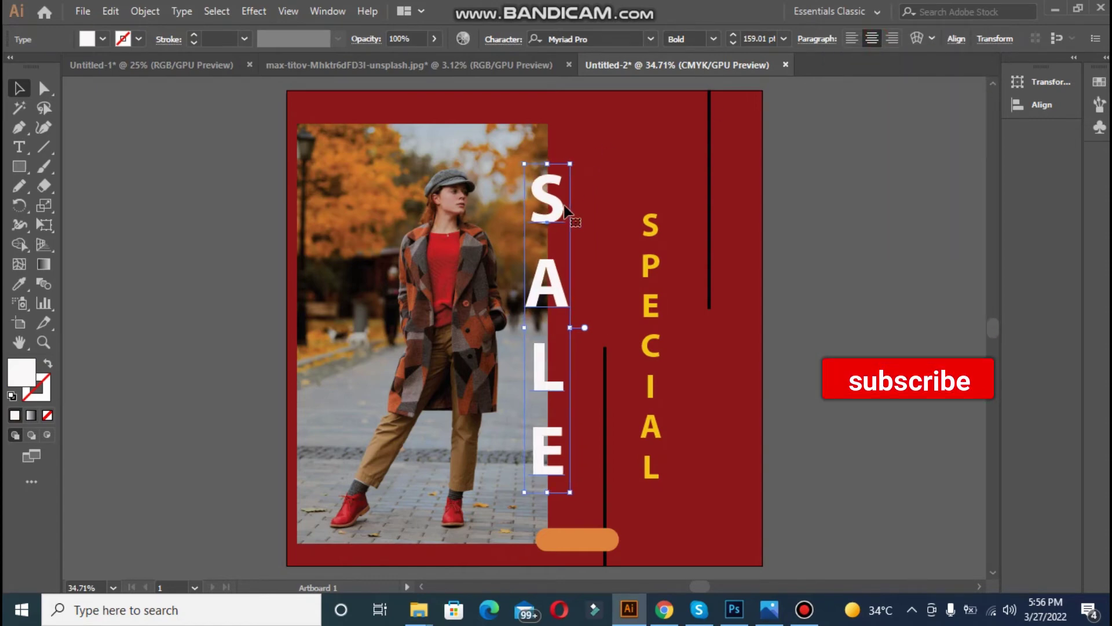
{"action": "key", "text": "Right"}
{"action": "key", "text": "Right"}
{"action": "key", "text": "Right"}
{"action": "key", "text": "Right"}
{"action": "key", "text": "Right"}
{"action": "key", "text": "Right"}
{"action": "key", "text": "Right"}
{"action": "key", "text": "Right"}
{"action": "key", "text": "Right"}
{"action": "key", "text": "Right"}
{"action": "key", "text": "Right"}
{"action": "key", "text": "Right"}
{"action": "key", "text": "Right"}
{"action": "key", "text": "Right"}
{"action": "key", "text": "Right"}
{"action": "key", "text": "Right"}
{"action": "key", "text": "Right"}
{"action": "key", "text": "Right"}
{"action": "key", "text": "Right"}
{"action": "key", "text": "Right"}
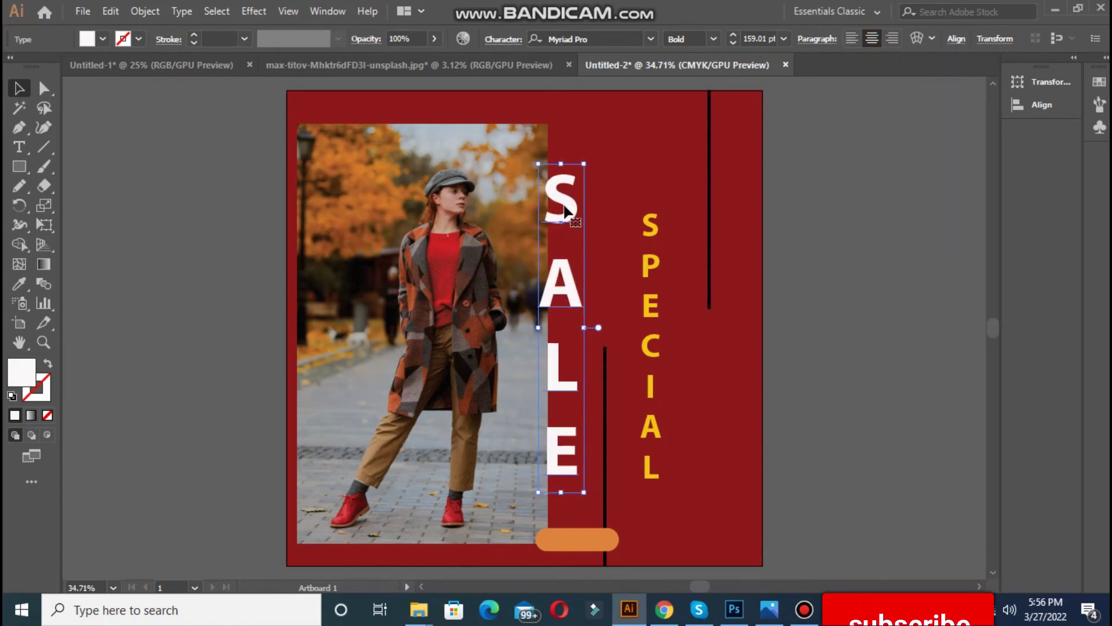
{"action": "key", "text": "Left"}
{"action": "key", "text": "Left"}
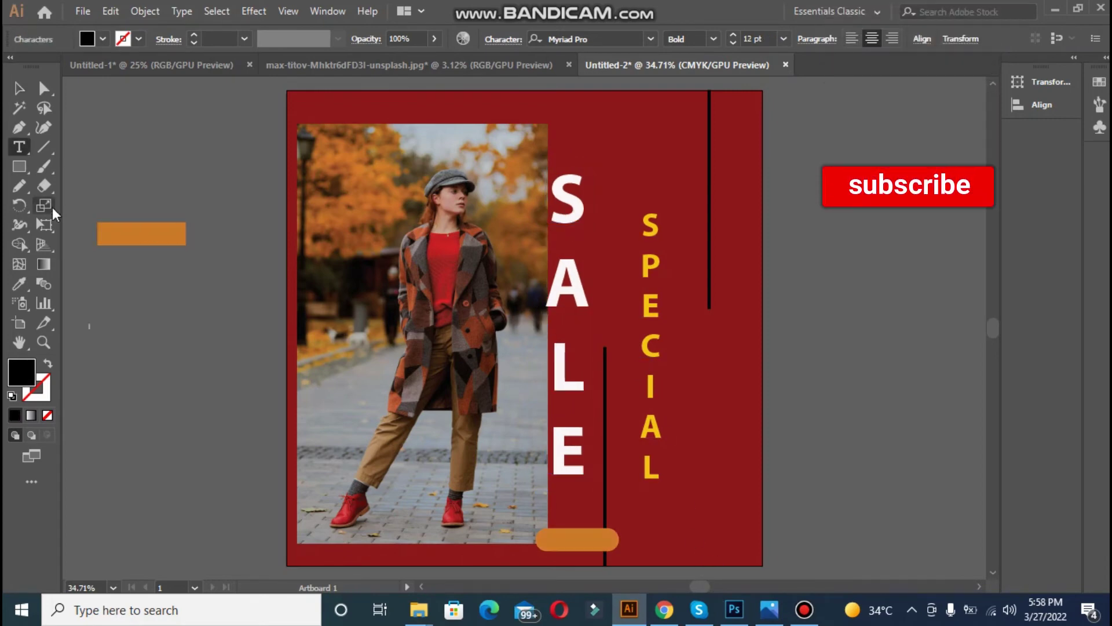
Move the spare orange rectangle from beside the artboard to below the SPECIAL text, and delete it
{"action": "left_click", "coordinate": [19, 89]}
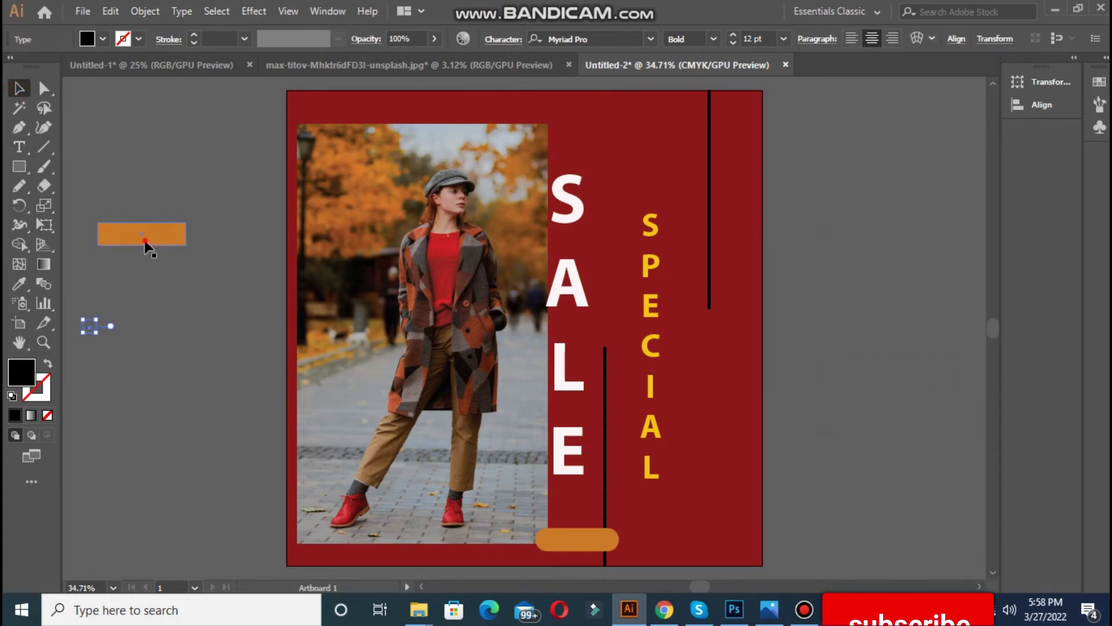
{"action": "left_click_drag", "start_coordinate": [144, 243], "coordinate": [687, 528]}
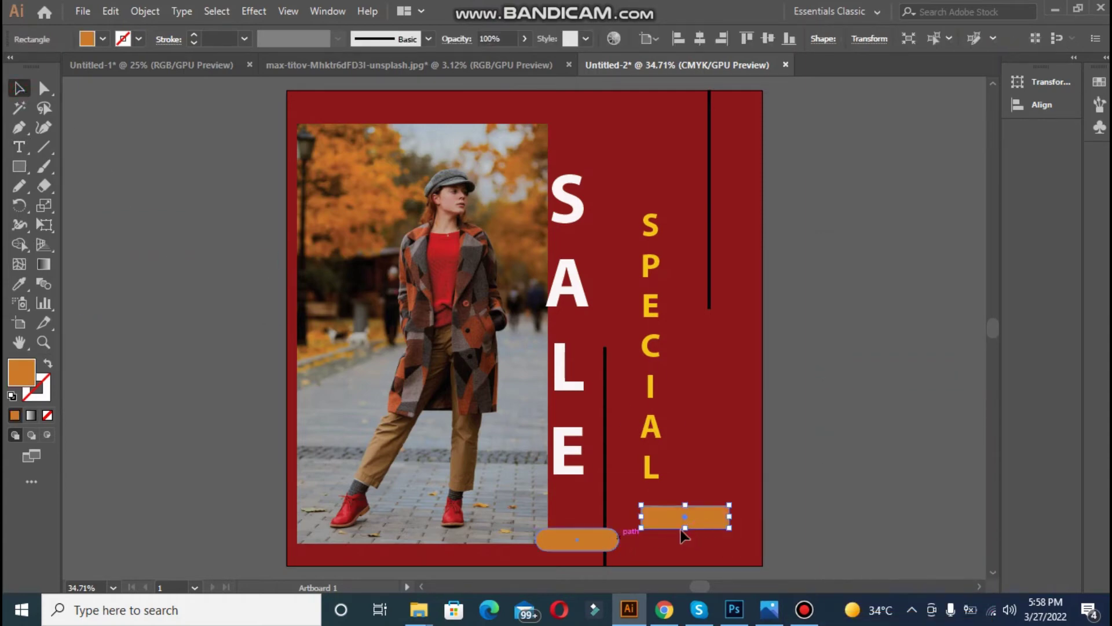
{"action": "key", "text": "Delete"}
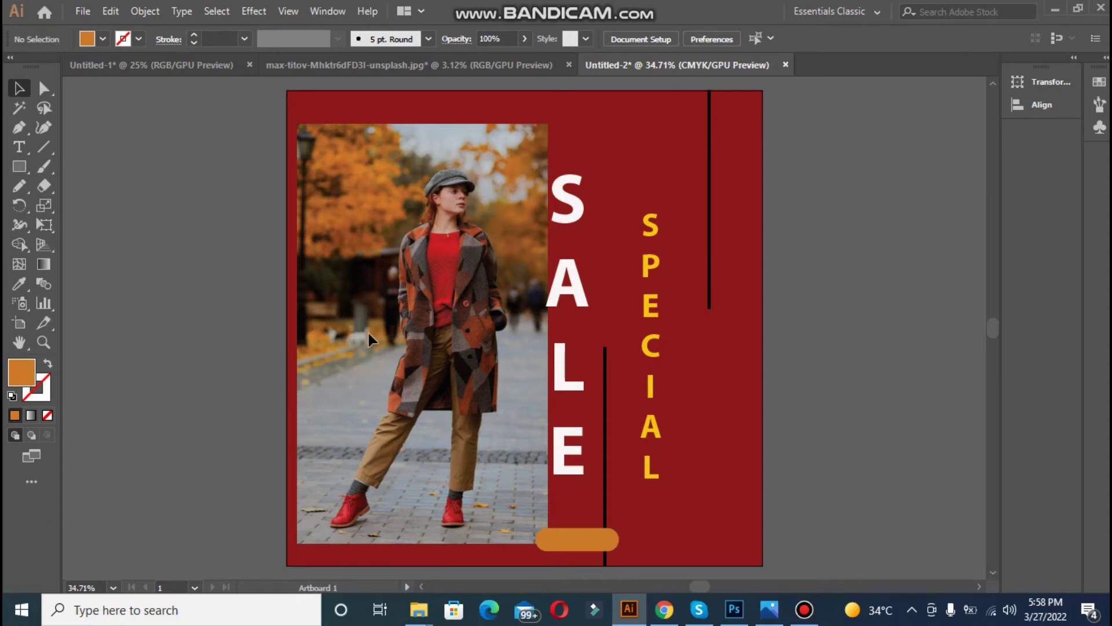
Add the text SHOP NOW beside the artboard, enlarged to about 47.73 pt, correcting its misspelled second word
{"action": "left_click", "coordinate": [22, 147]}
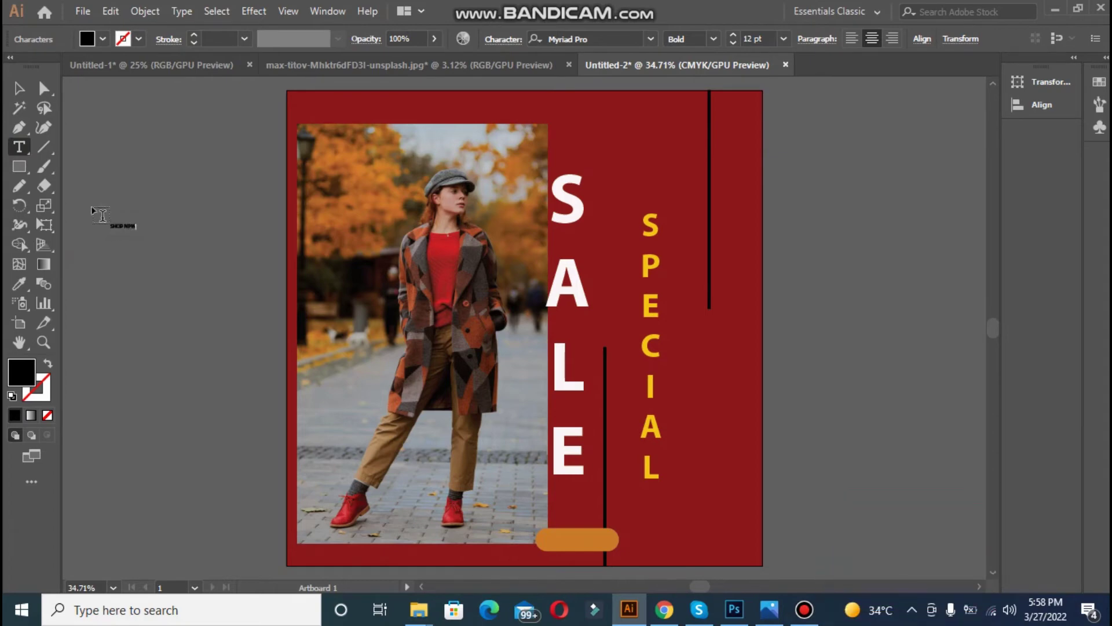
{"action": "left_click", "coordinate": [19, 90]}
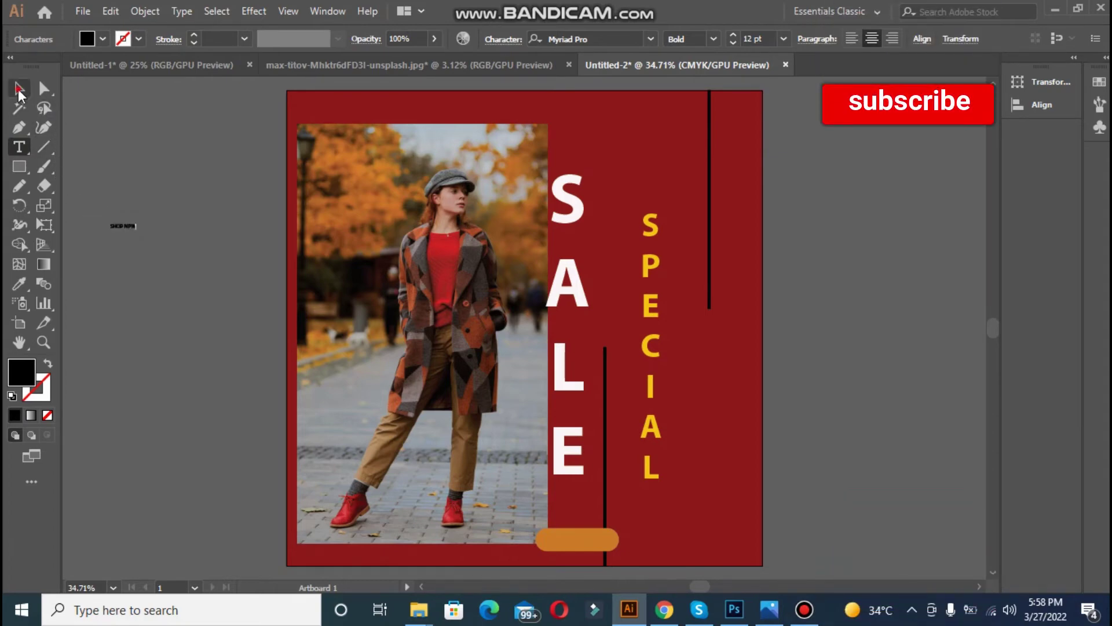
{"action": "left_click", "coordinate": [123, 226]}
{"action": "left_click_drag", "start_coordinate": [135, 229], "coordinate": [212, 311]}
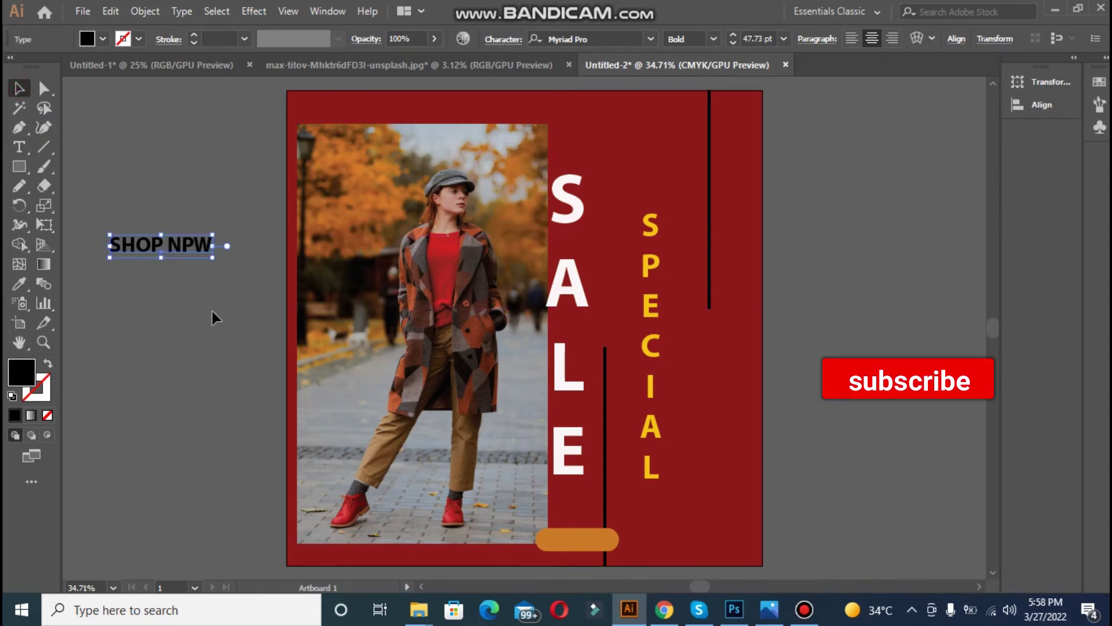
{"action": "double_click", "coordinate": [190, 241]}
{"action": "key", "text": "BackSpace"}
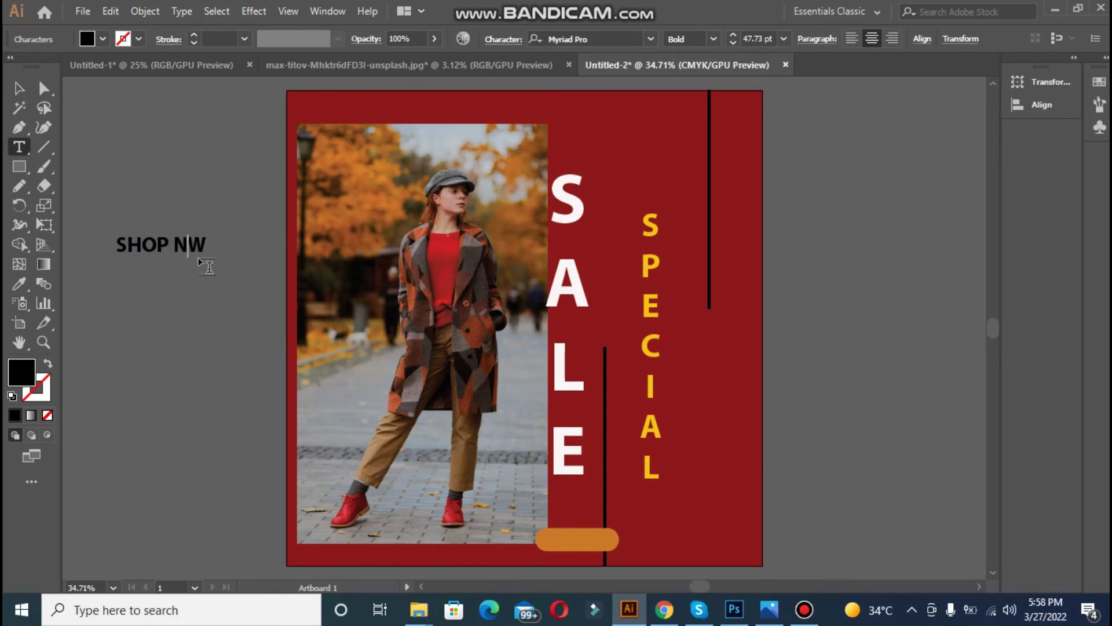
{"action": "type", "text": "O"}
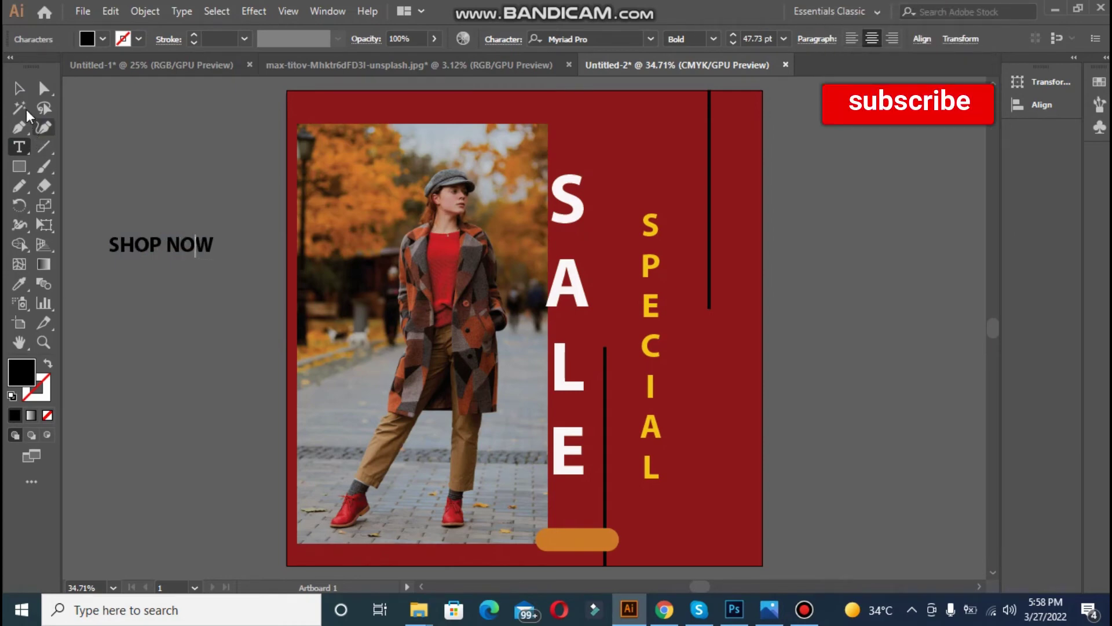
{"action": "left_click", "coordinate": [19, 88]}
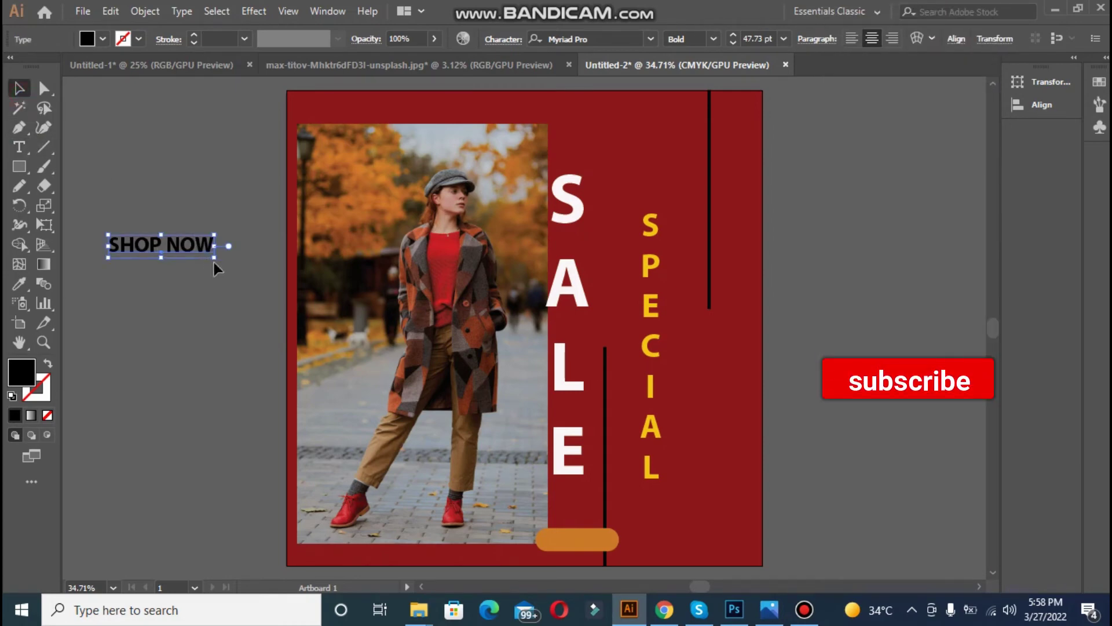
Shrink the SHOP NOW text to about 28.3 pt and center it horizontally and vertically on the orange pill shape
{"action": "left_click_drag", "start_coordinate": [215, 262], "coordinate": [582, 541]}
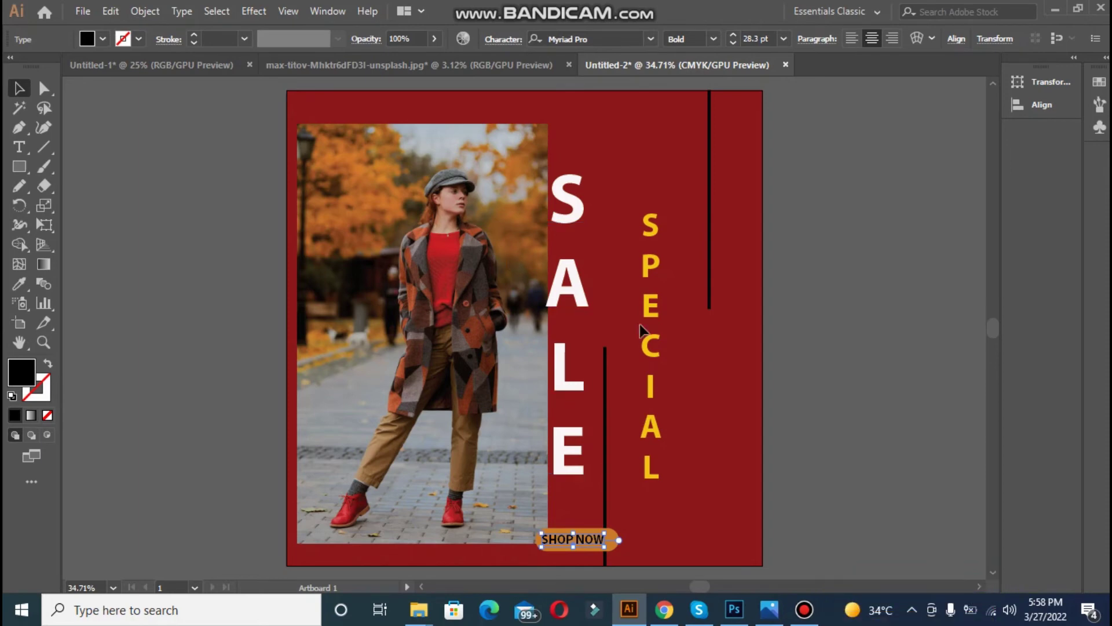
{"action": "left_click", "coordinate": [811, 458]}
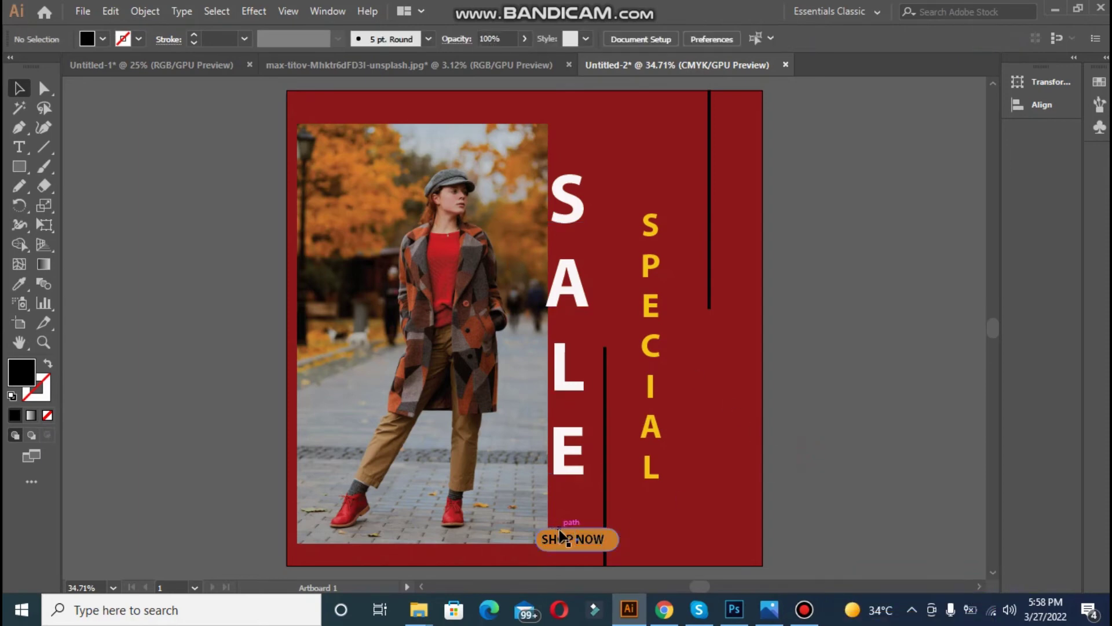
{"action": "left_click", "coordinate": [567, 543]}
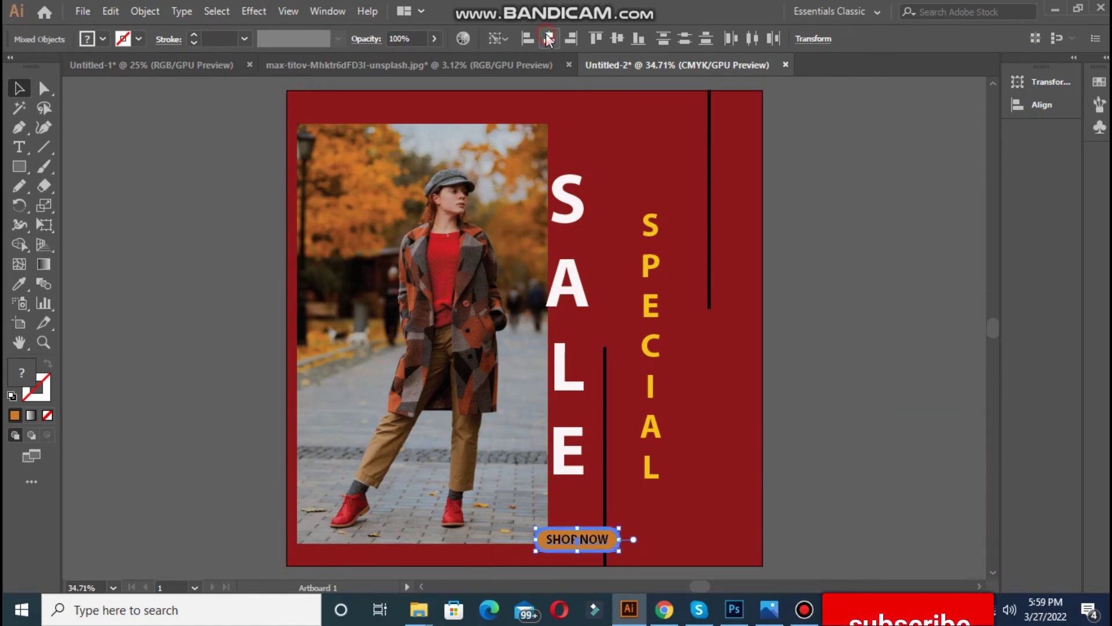
{"action": "left_click", "coordinate": [549, 39]}
{"action": "left_click", "coordinate": [617, 38]}
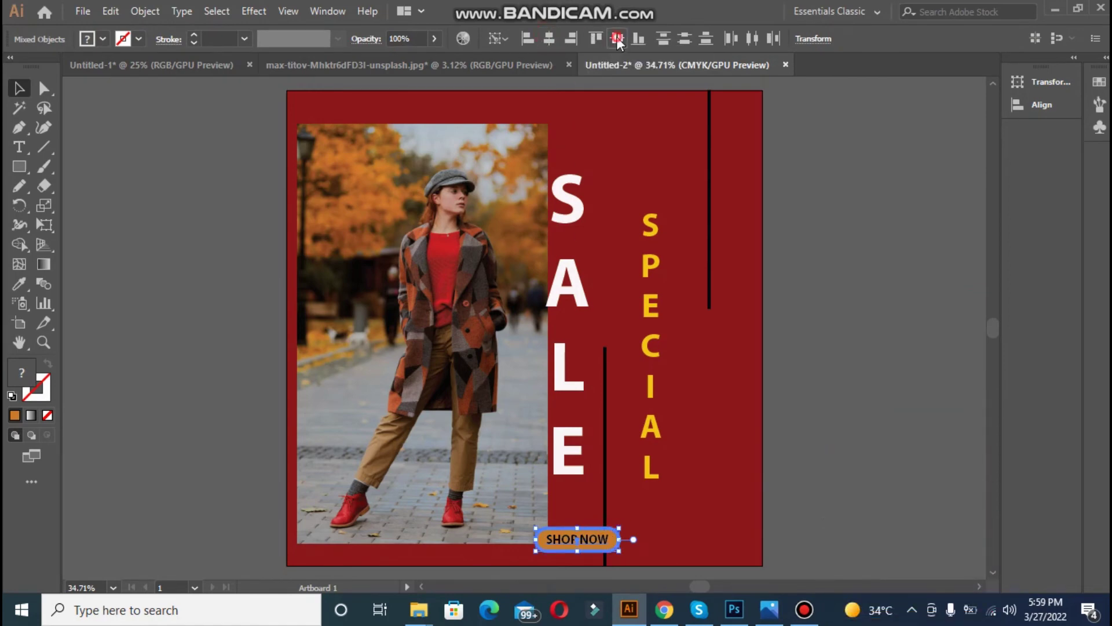
{"action": "left_click", "coordinate": [868, 339]}
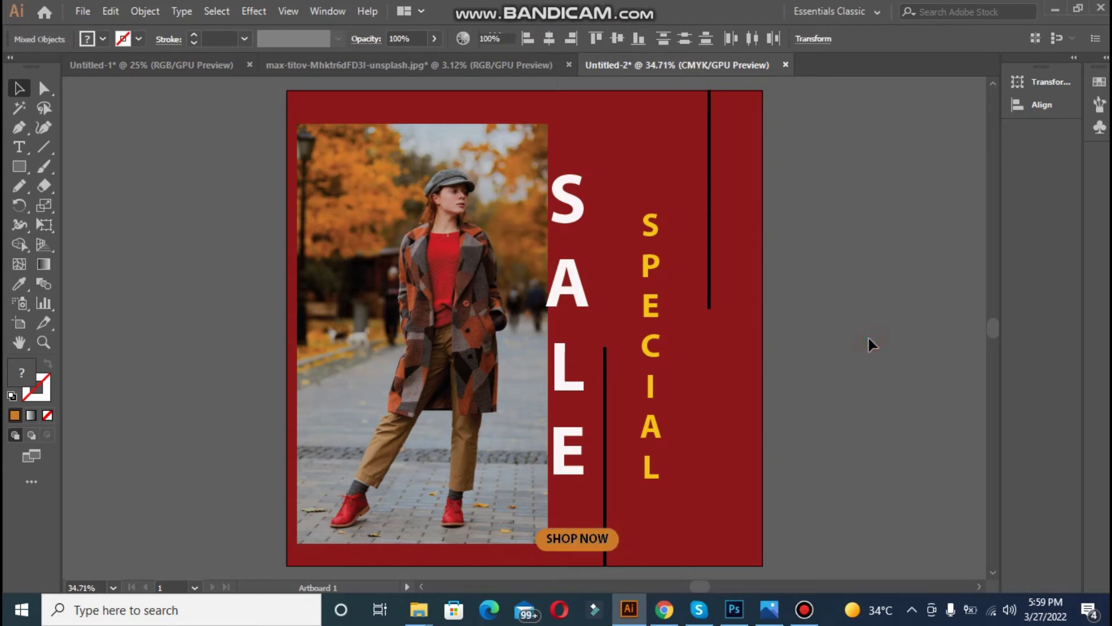
{"action": "left_click", "coordinate": [580, 547]}
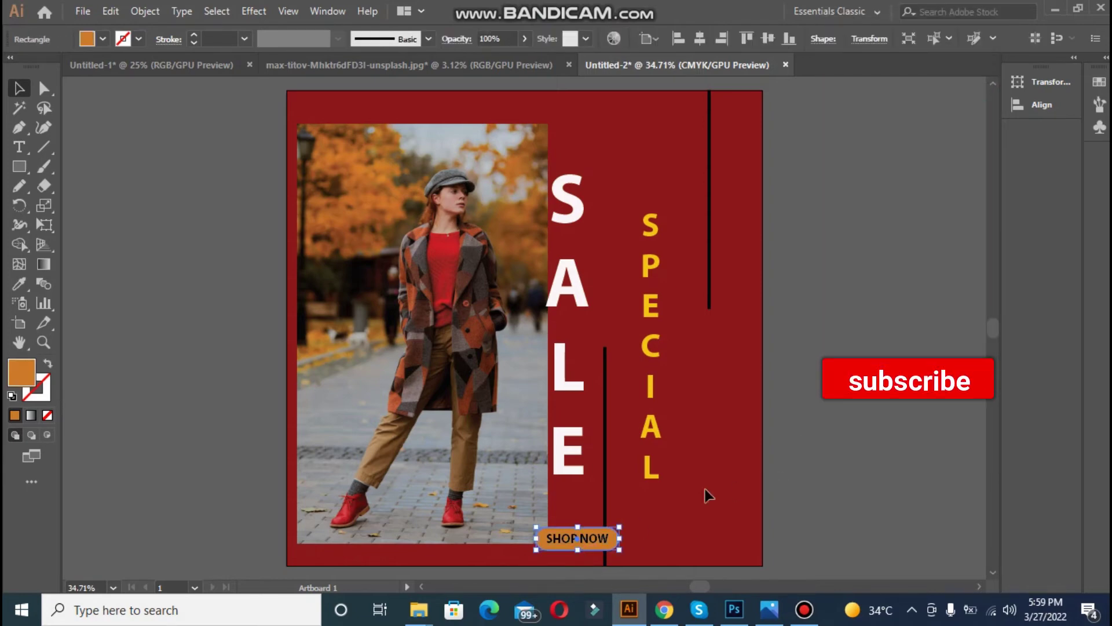
{"action": "left_click", "coordinate": [858, 431]}
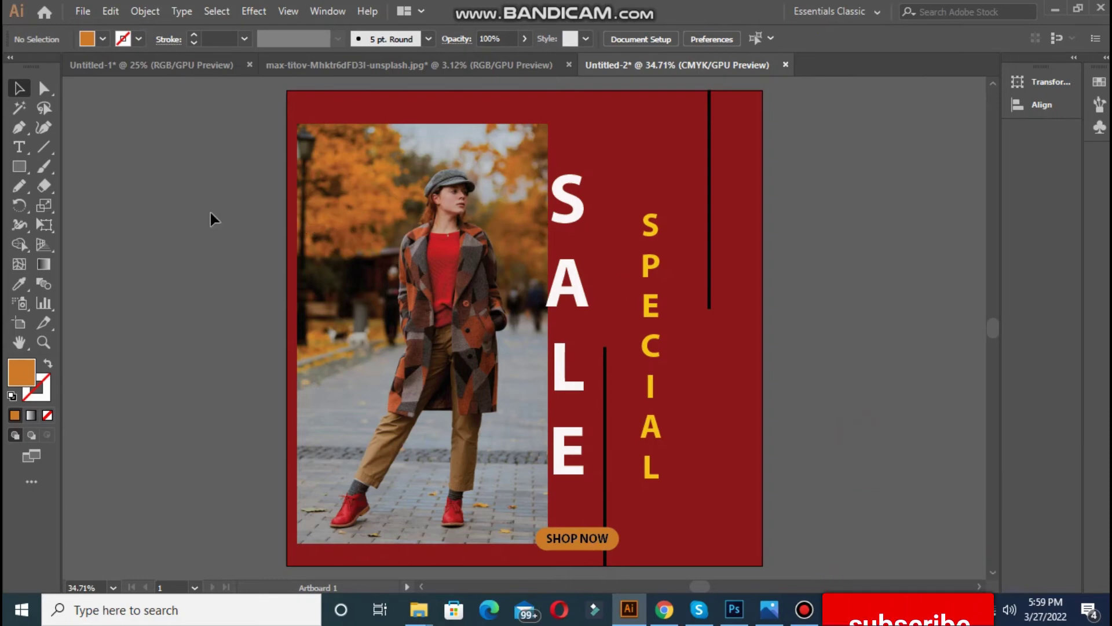
Draw a wide rectangle beside the artboard with no fill and a 5 pt orange stroke
{"action": "left_click", "coordinate": [11, 165]}
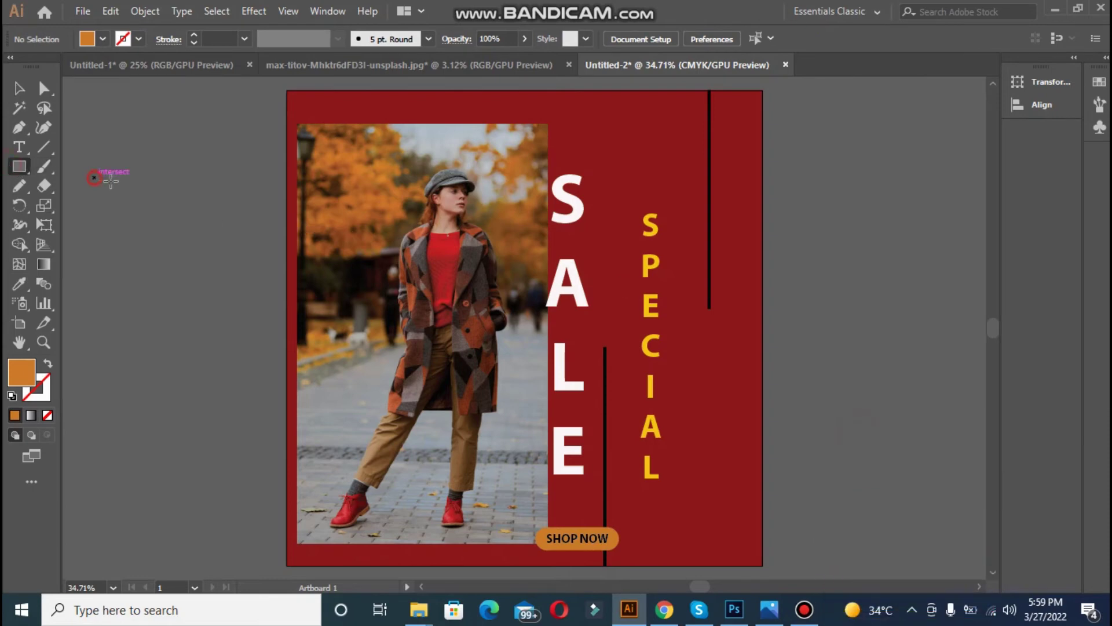
{"action": "left_click_drag", "start_coordinate": [94, 177], "coordinate": [196, 215]}
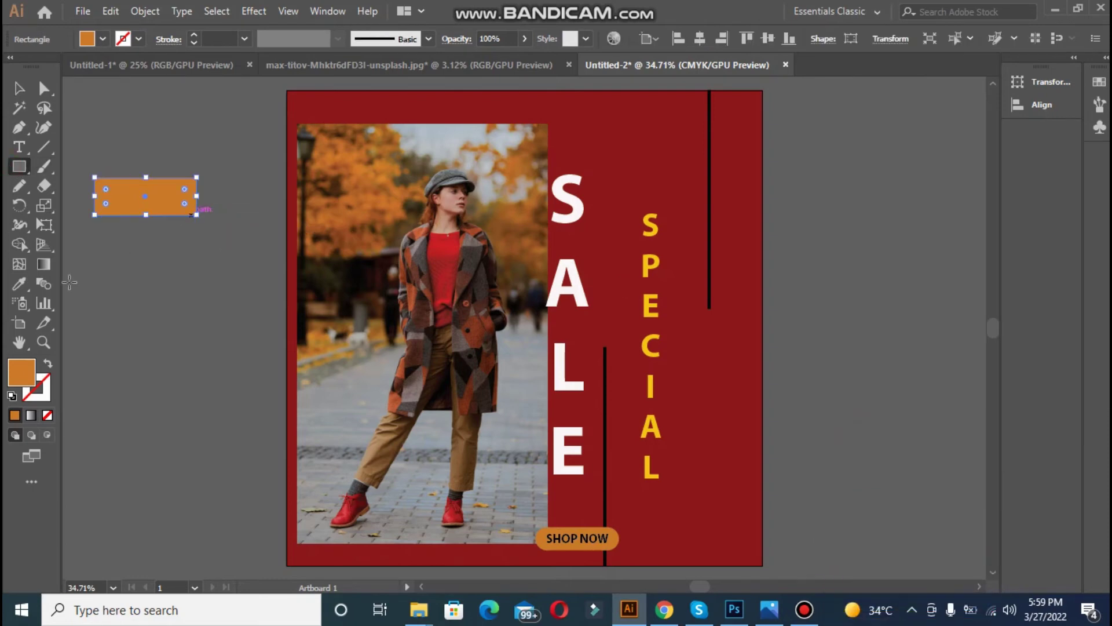
{"action": "left_click", "coordinate": [49, 365]}
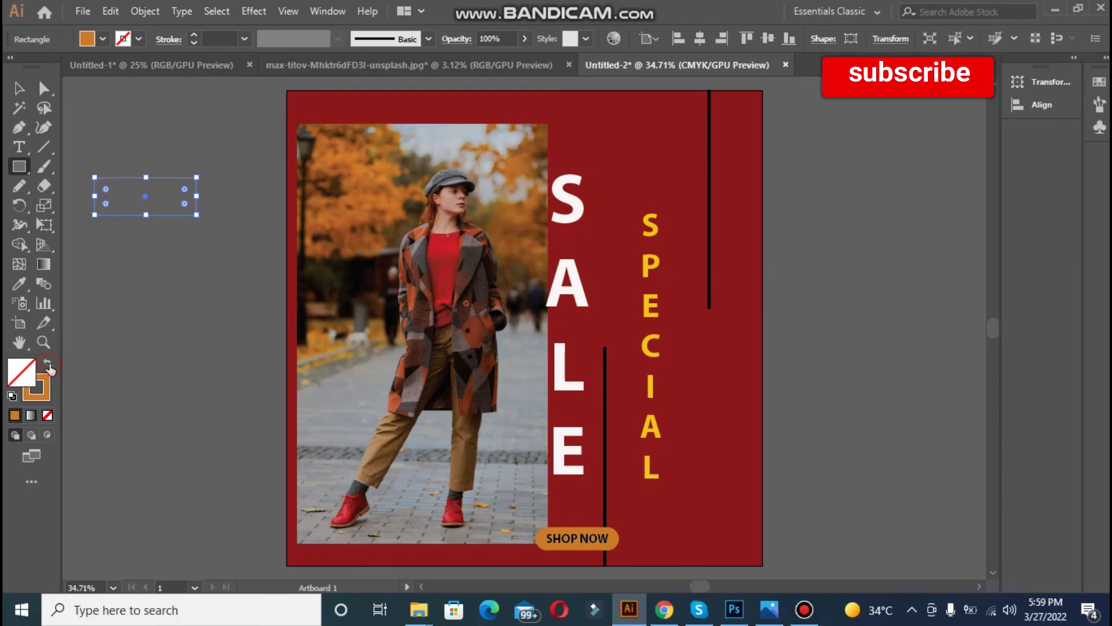
{"action": "left_click", "coordinate": [193, 35]}
{"action": "left_click", "coordinate": [193, 35]}
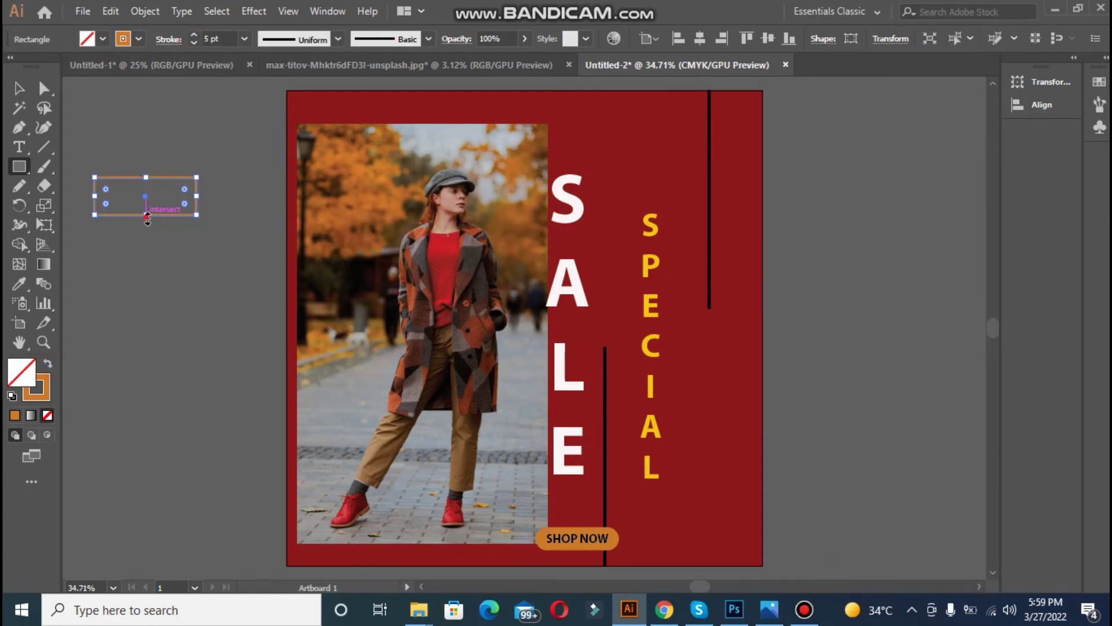
Reduce the outlined rectangle's height and place it above the SPECIAL text, beside the upper black line
{"action": "left_click_drag", "start_coordinate": [146, 215], "coordinate": [145, 206]}
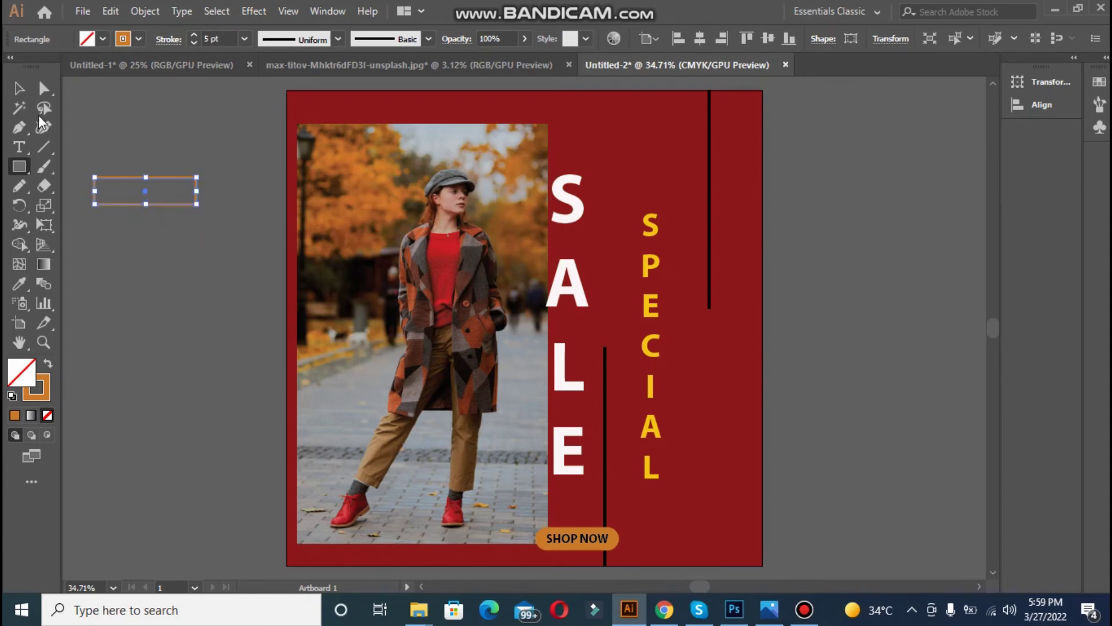
{"action": "left_click", "coordinate": [19, 88]}
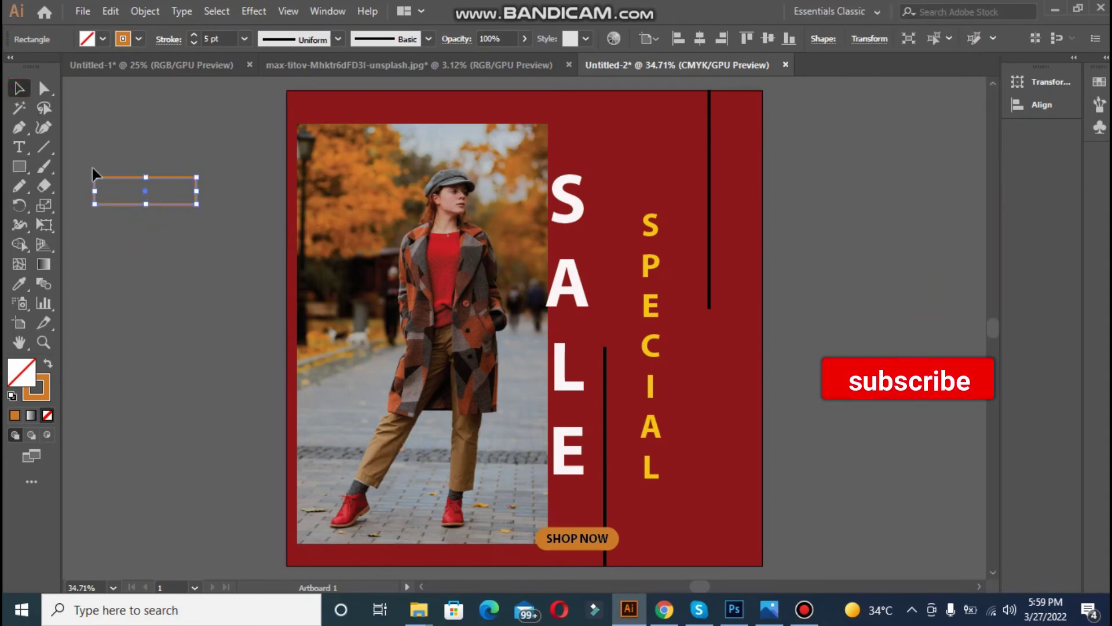
{"action": "left_click_drag", "start_coordinate": [110, 178], "coordinate": [604, 127]}
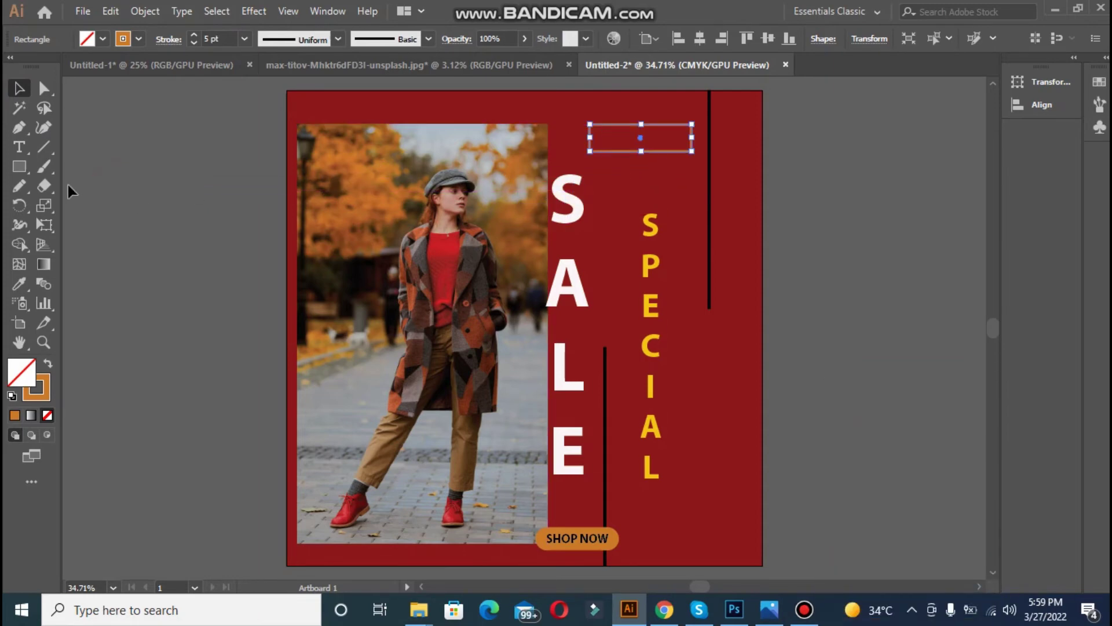
Add the text 40% OFF beside the artboard and enlarge it to about 84.04 pt
{"action": "left_click", "coordinate": [18, 150]}
{"action": "left_click", "coordinate": [109, 193]}
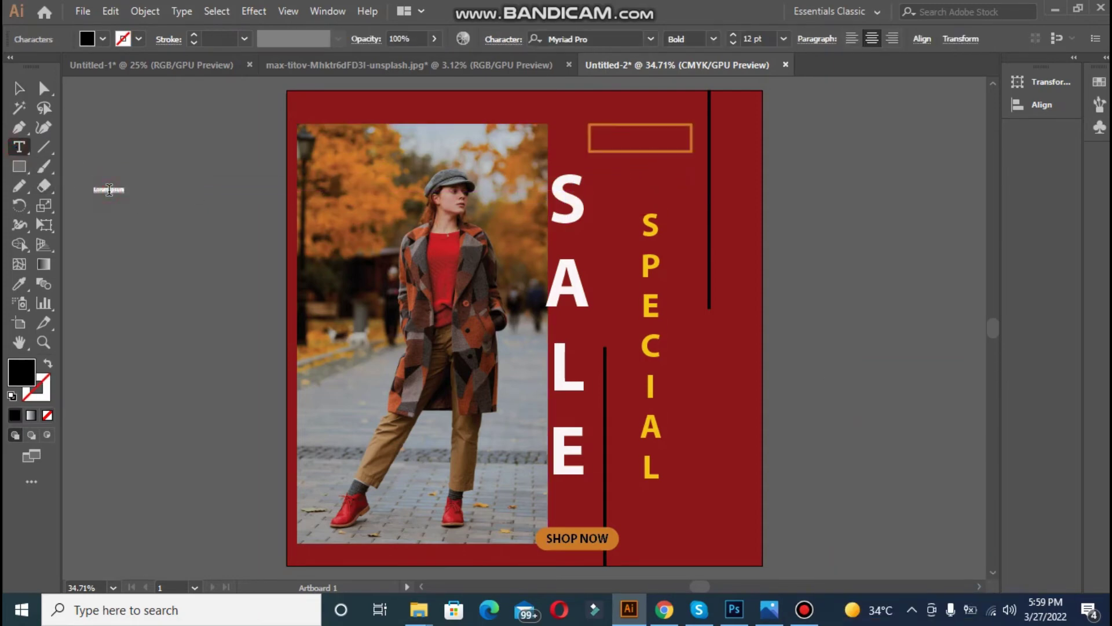
{"action": "key", "text": "BackSpace"}
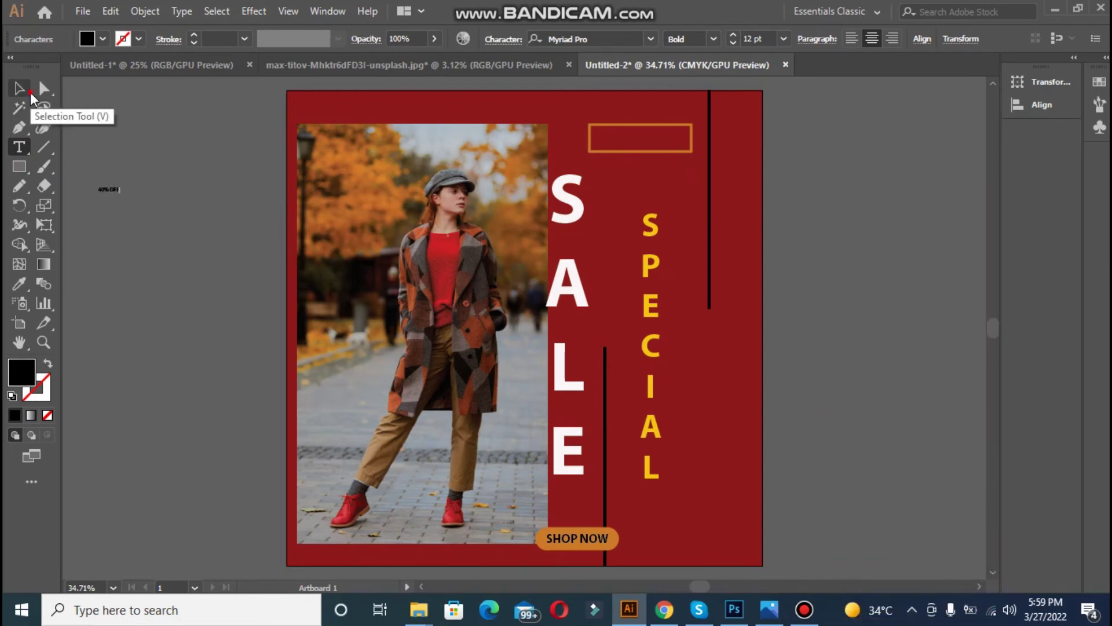
{"action": "left_click", "coordinate": [31, 94]}
{"action": "left_click_drag", "start_coordinate": [122, 196], "coordinate": [245, 249]}
{"action": "triple_click", "coordinate": [137, 225]}
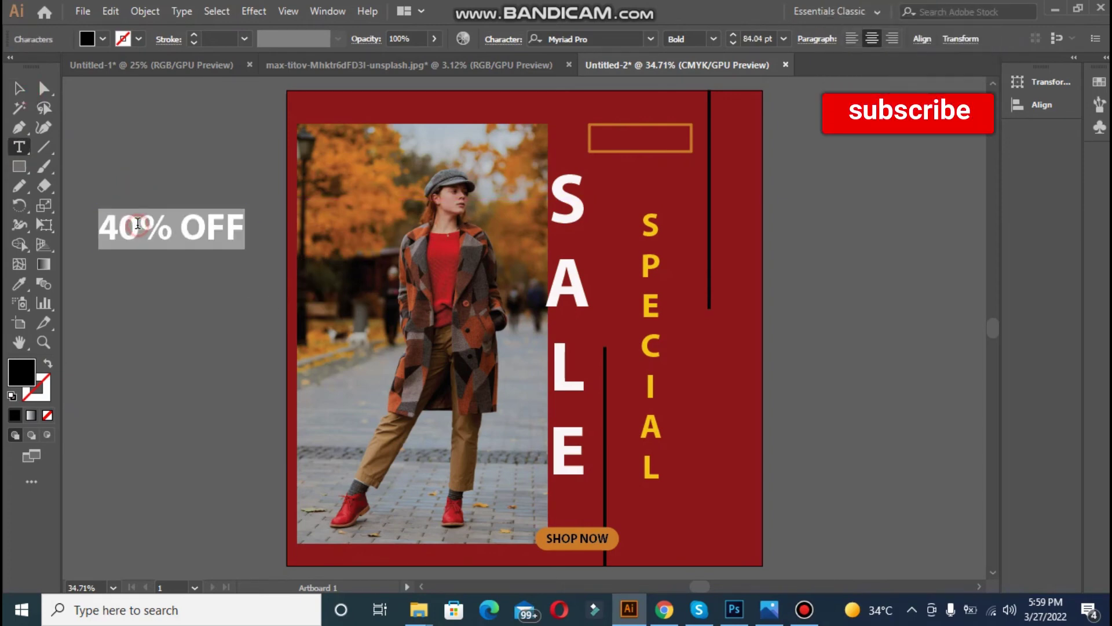
{"action": "left_click", "coordinate": [141, 229]}
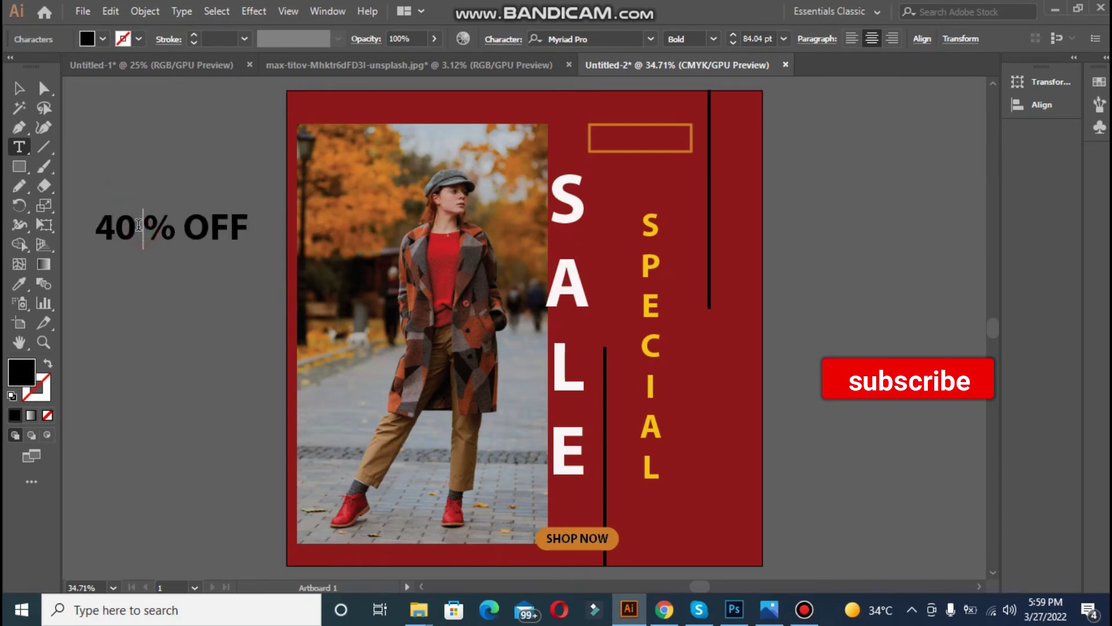
{"action": "key", "text": "BackSpace"}
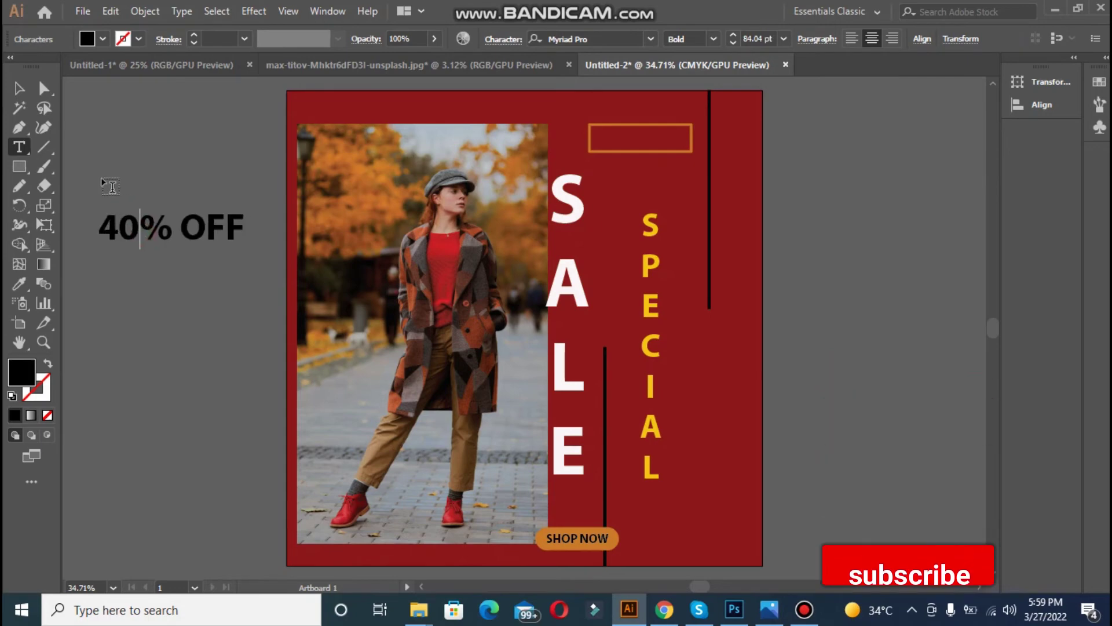
{"action": "left_click", "coordinate": [21, 90]}
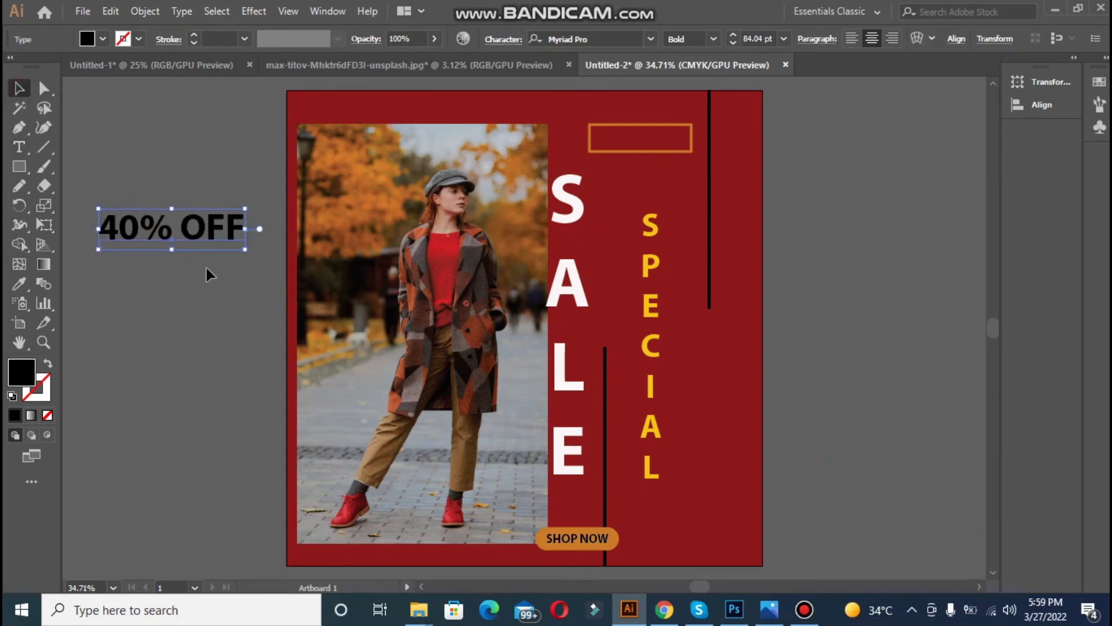
Shrink the 40% OFF text to about 48.63 pt and change its fill to off-white F4F2F3
{"action": "left_click_drag", "start_coordinate": [249, 250], "coordinate": [184, 233]}
{"action": "double_click", "coordinate": [21, 379]}
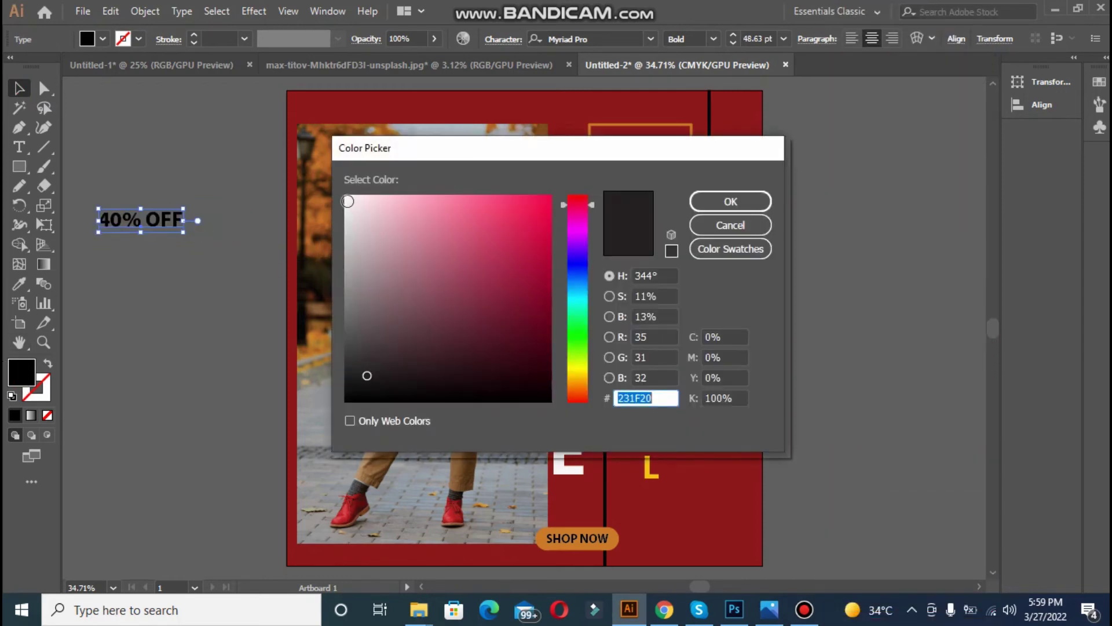
{"action": "left_click", "coordinate": [347, 203]}
{"action": "left_click", "coordinate": [717, 203]}
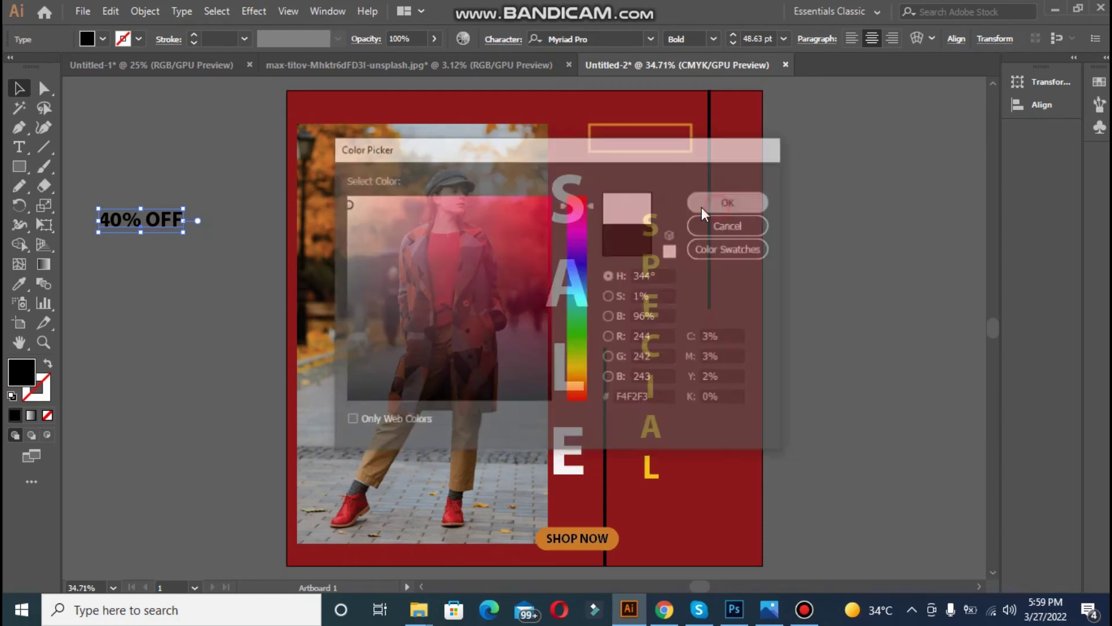
Place the 40% OFF text inside the orange outlined rectangle and center-align it to that frame
{"action": "left_click_drag", "start_coordinate": [157, 220], "coordinate": [658, 142]}
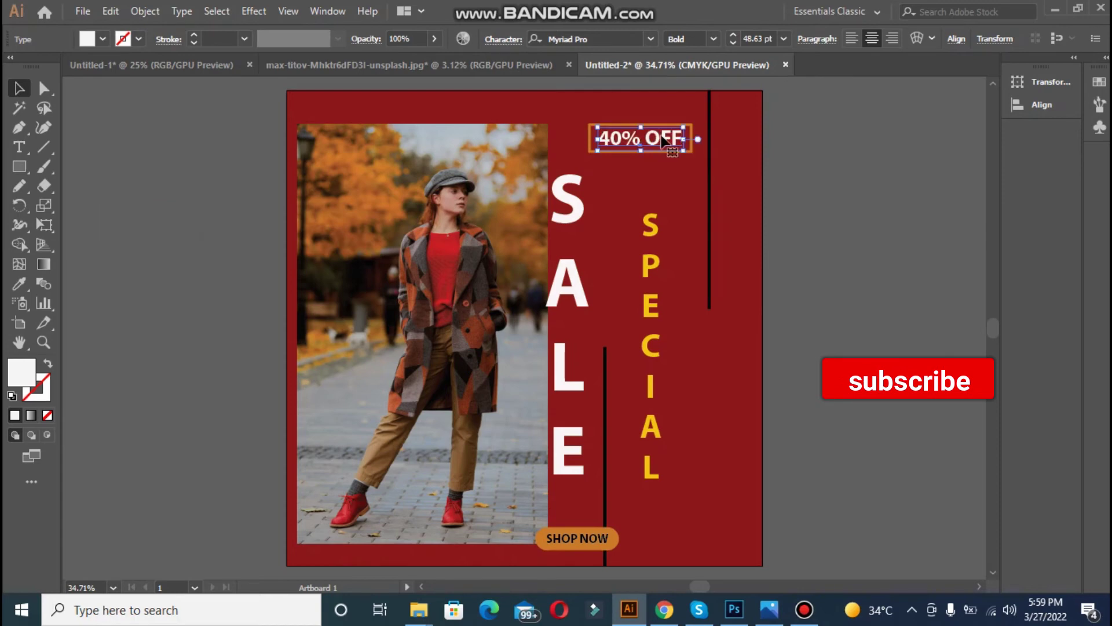
{"action": "left_click", "coordinate": [888, 191]}
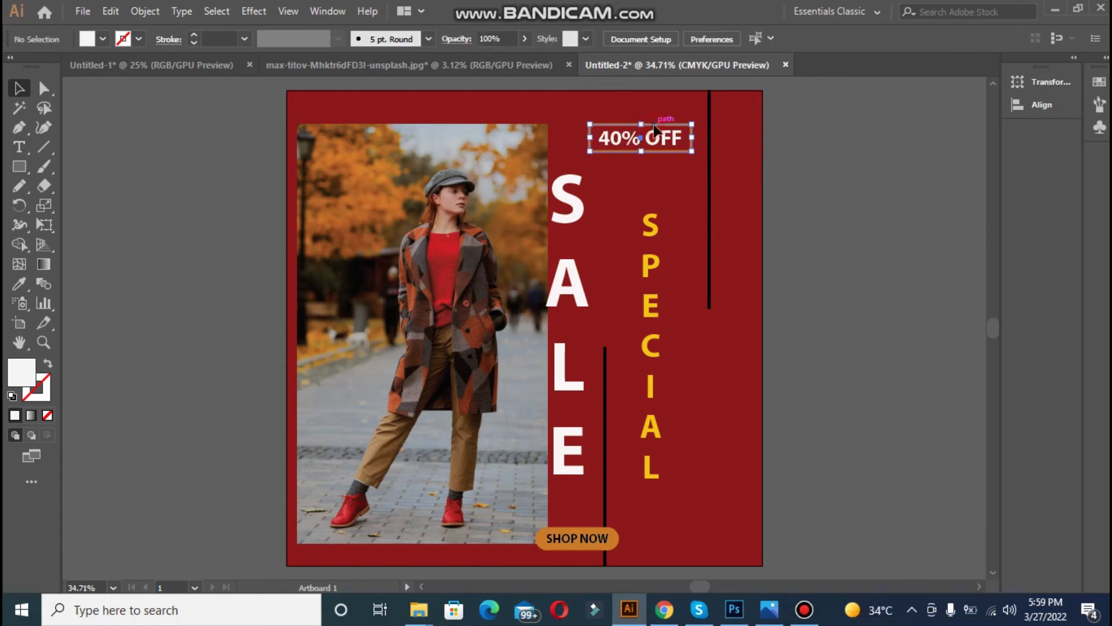
{"action": "left_click", "coordinate": [657, 139]}
{"action": "left_click", "coordinate": [658, 140], "text": "shift"}
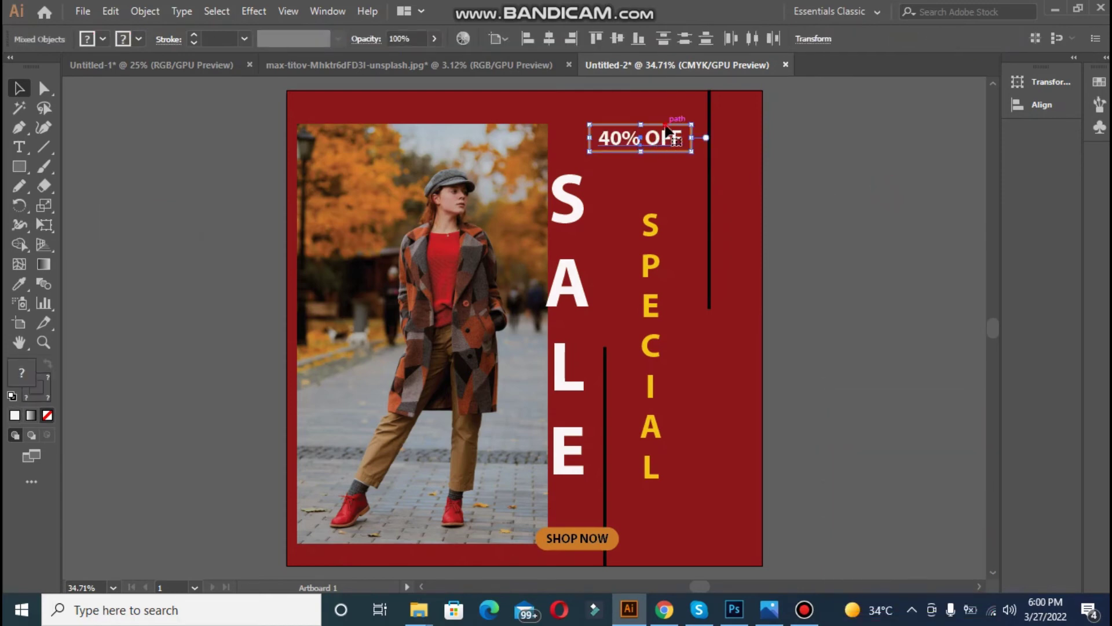
{"action": "left_click", "coordinate": [548, 38]}
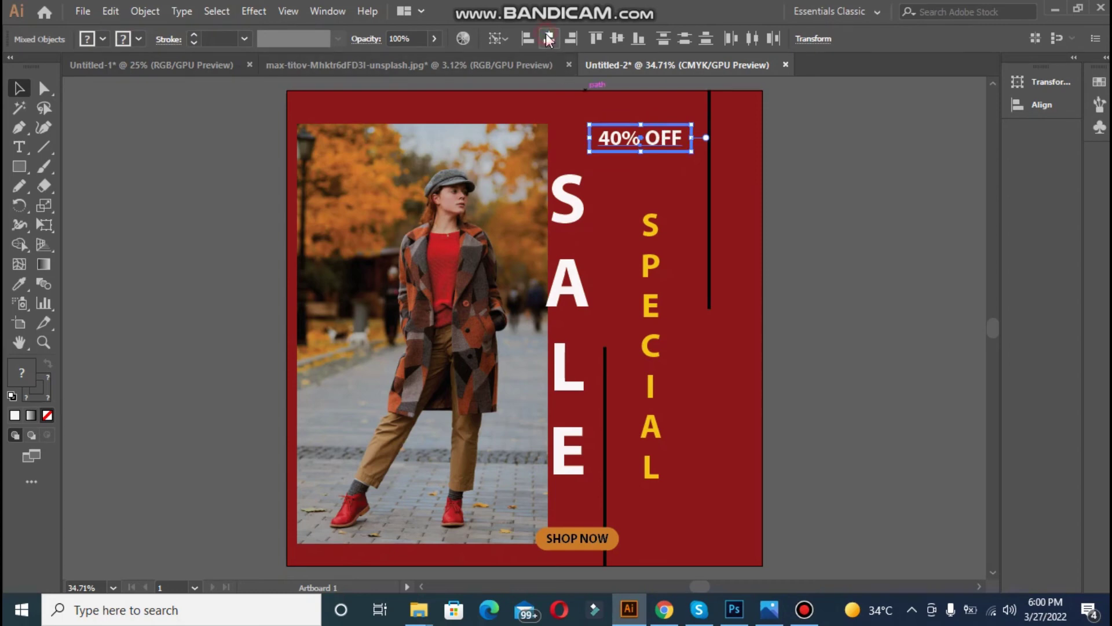
{"action": "left_click", "coordinate": [822, 227]}
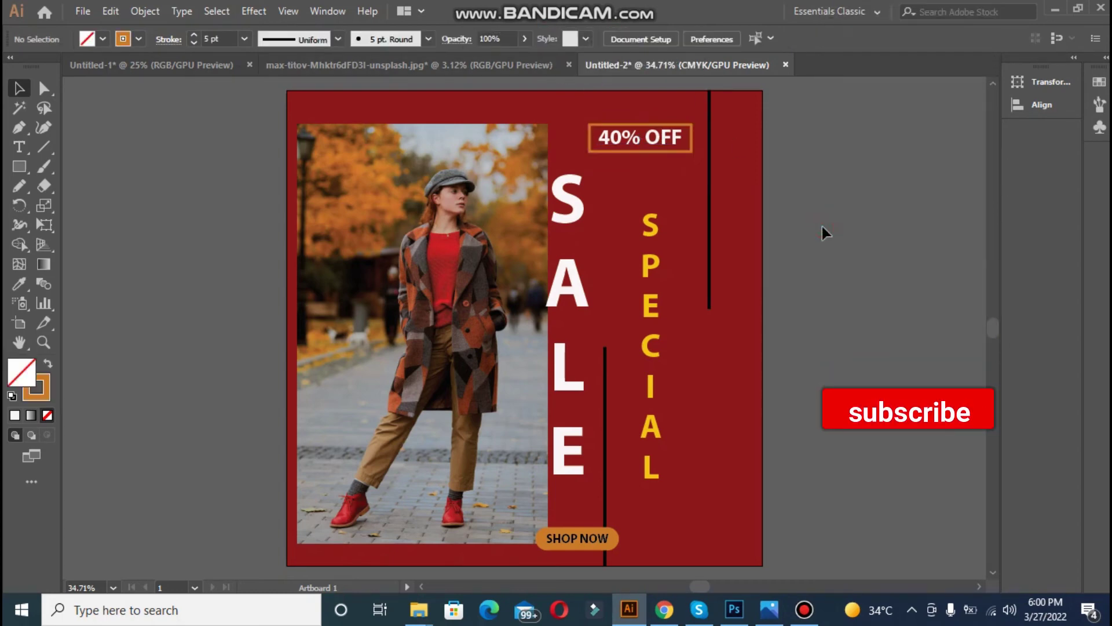
Slant the orange frame around 40% OFF into a parallelogram by shifting its upper-right and lower-left corner points outward
{"action": "left_click", "coordinate": [694, 152]}
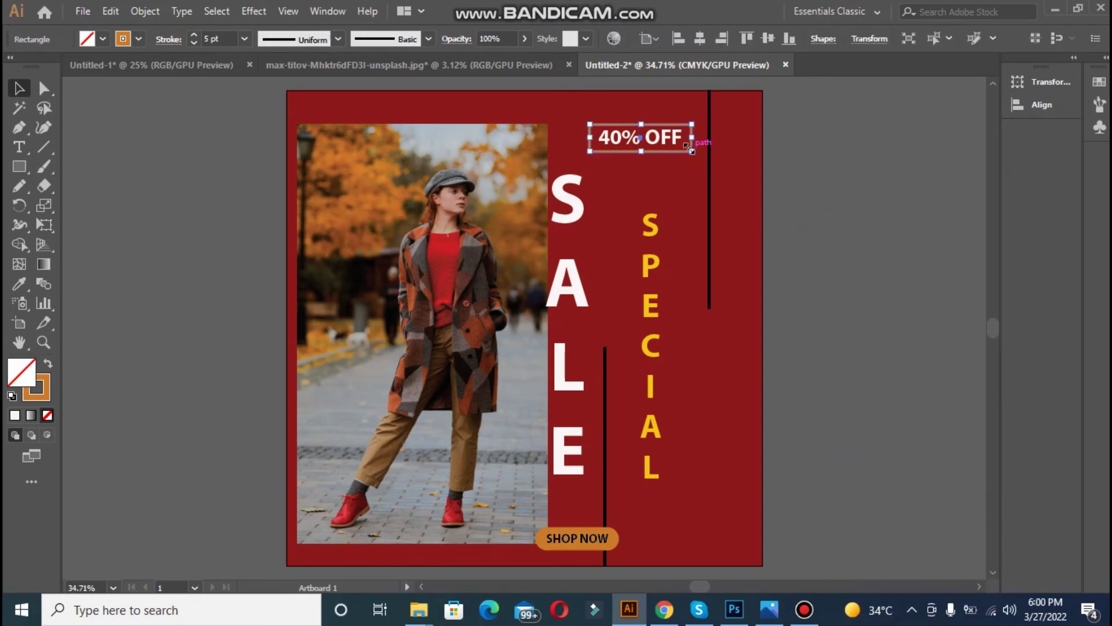
{"action": "left_click", "coordinate": [41, 98]}
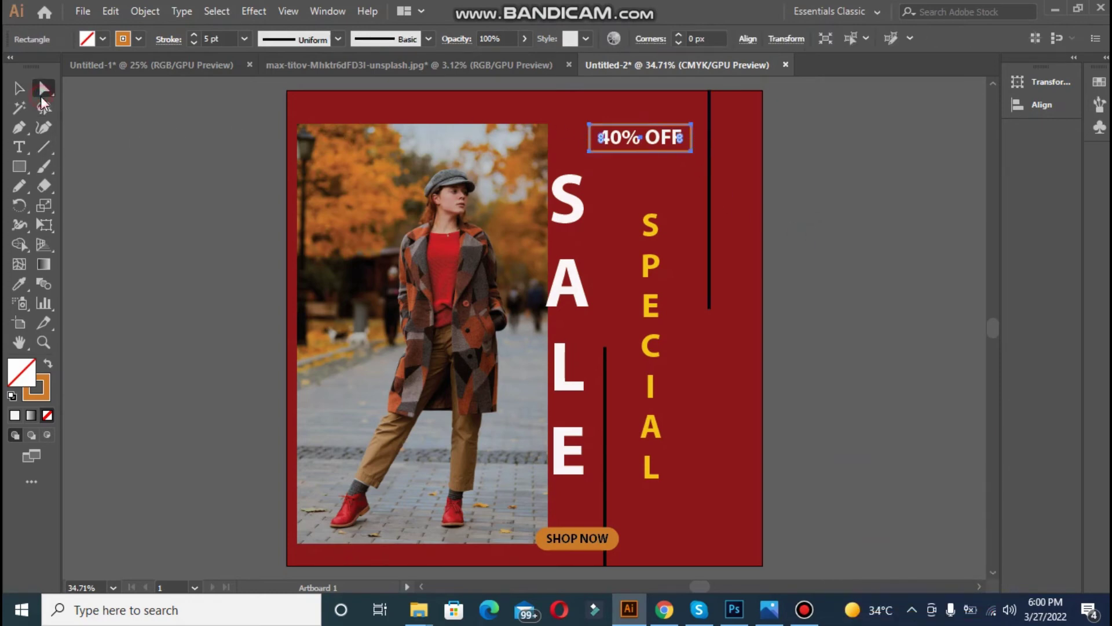
{"action": "left_click", "coordinate": [693, 124]}
{"action": "left_click_drag", "start_coordinate": [693, 127], "coordinate": [667, 135]}
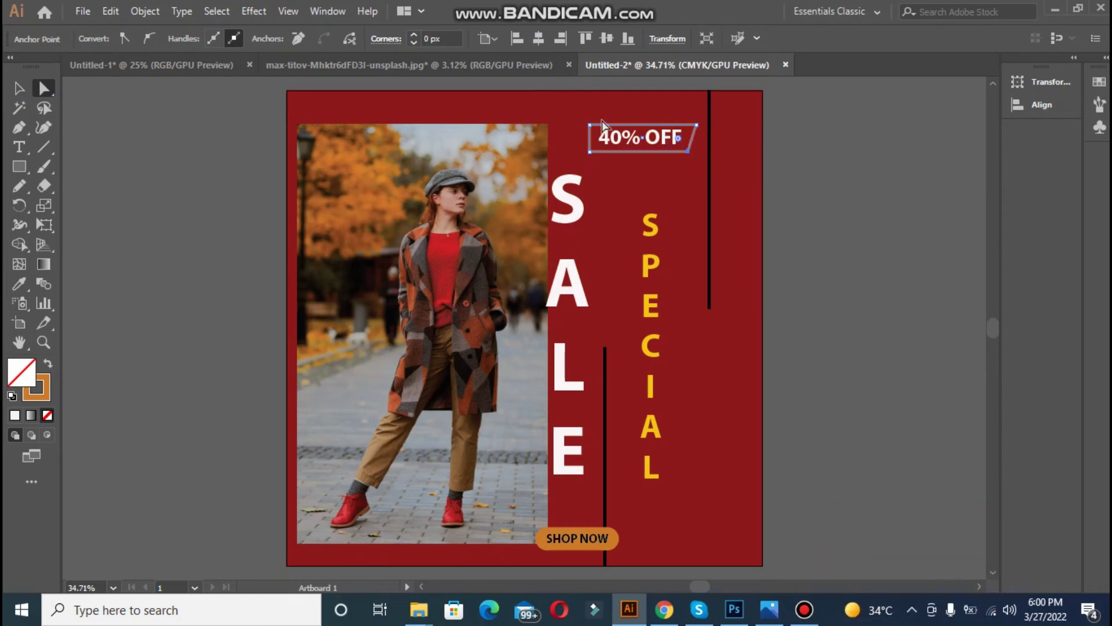
{"action": "left_click_drag", "start_coordinate": [588, 126], "coordinate": [586, 152]}
{"action": "left_click", "coordinate": [22, 88]}
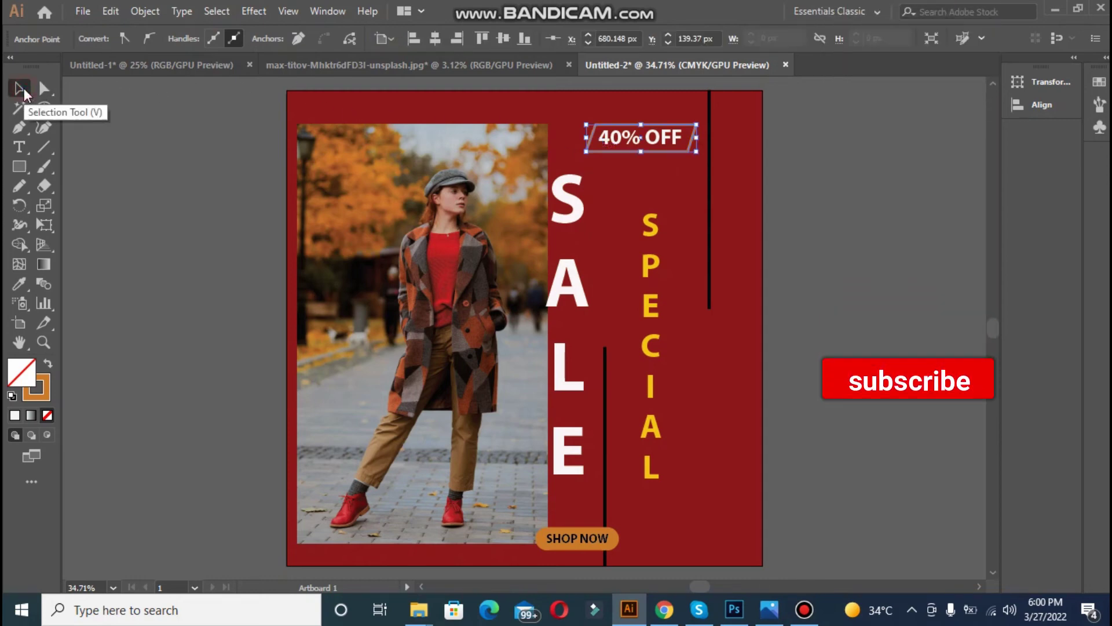
{"action": "left_click", "coordinate": [105, 138]}
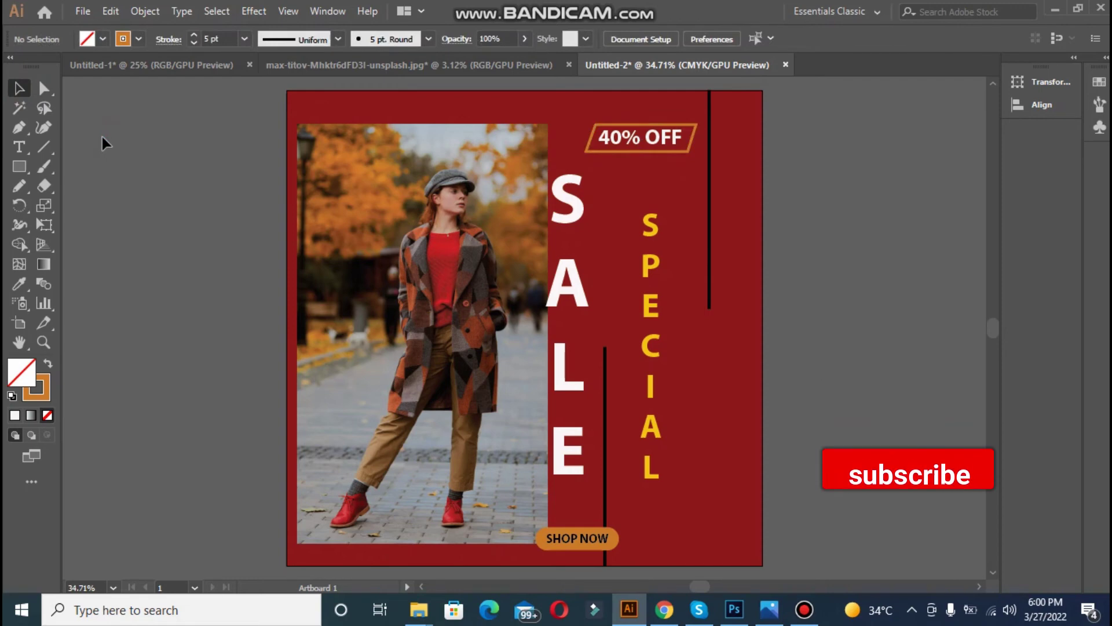
Add the two-line text LOG HERE beside the artboard and enlarge it to about 46.5 pt
{"action": "left_click", "coordinate": [21, 145]}
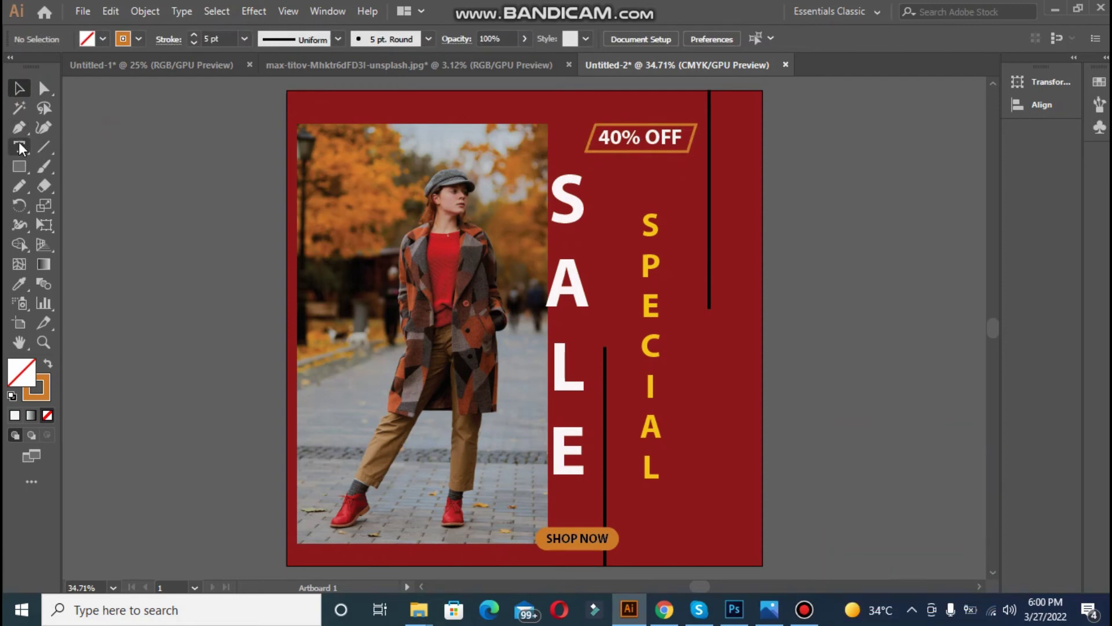
{"action": "left_click", "coordinate": [115, 195]}
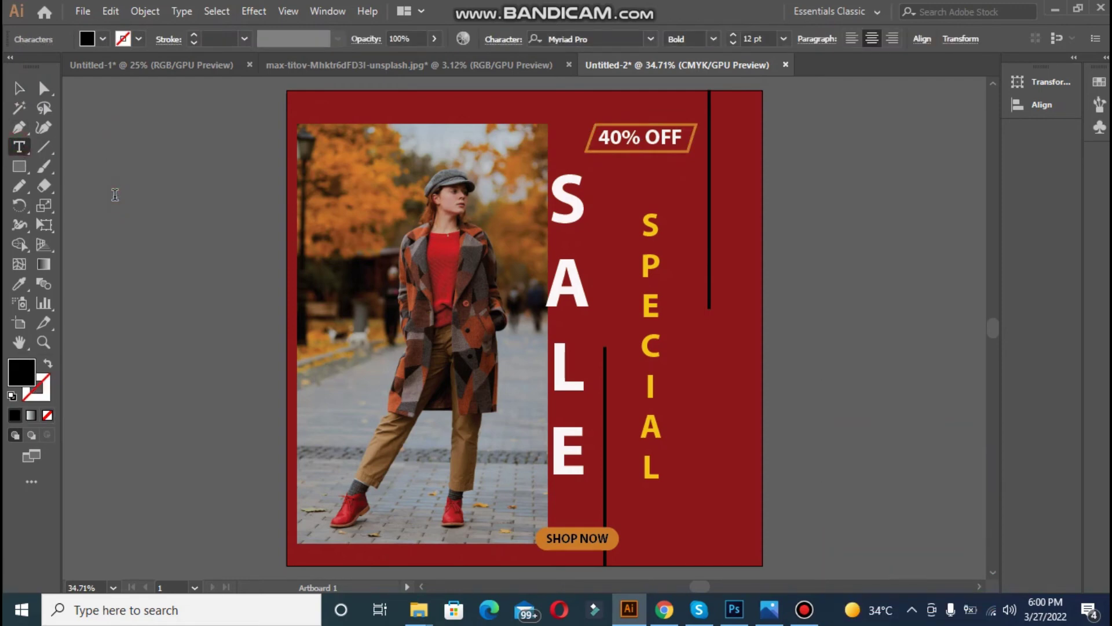
{"action": "type", "text": "upto"}
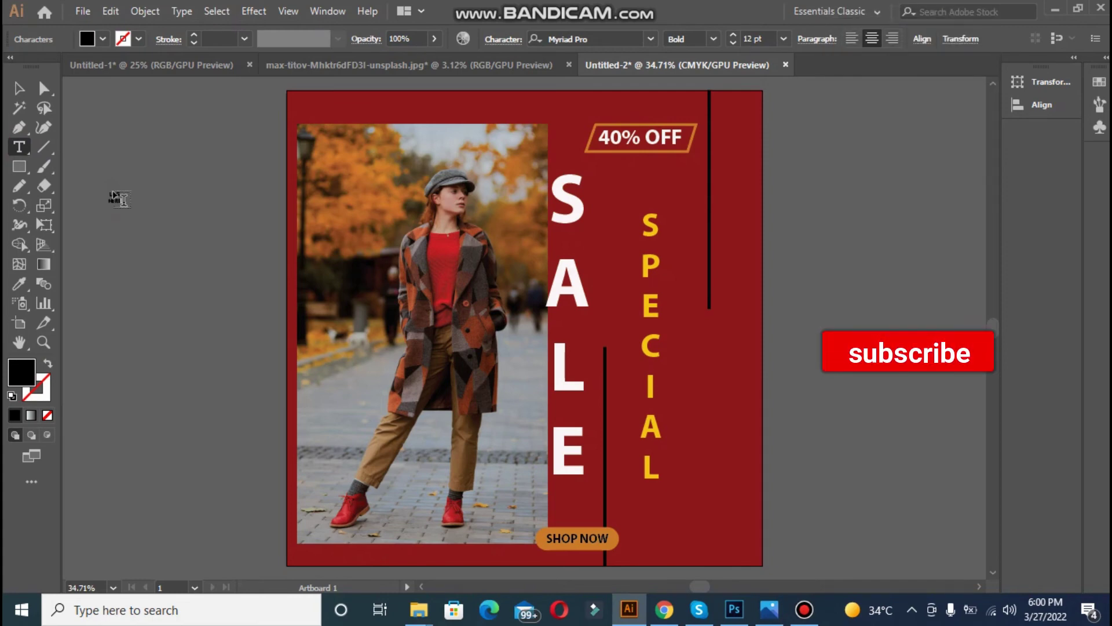
{"action": "left_click", "coordinate": [18, 90]}
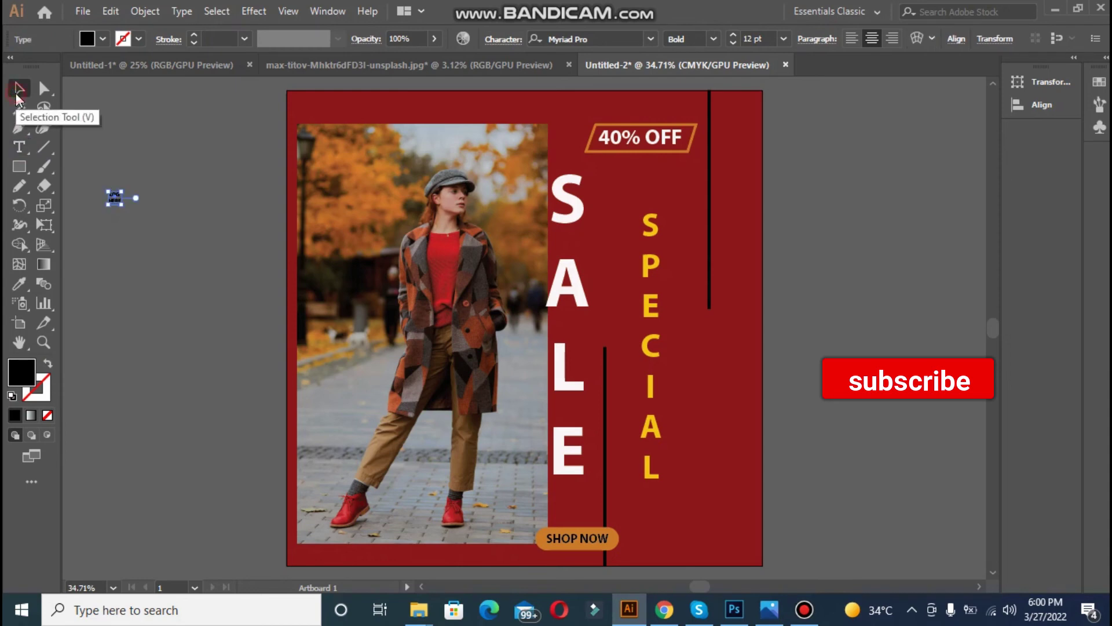
{"action": "left_click_drag", "start_coordinate": [122, 205], "coordinate": [158, 241]}
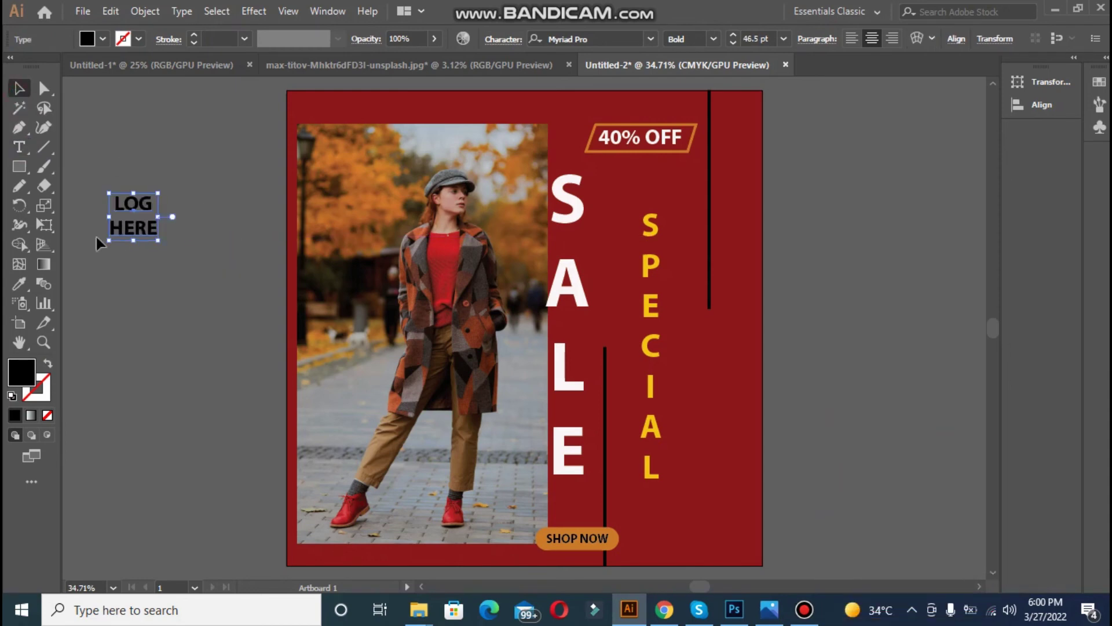
Correct the first line of the LOG HERE text to read LOG0
{"action": "double_click", "coordinate": [151, 207]}
{"action": "double_click", "coordinate": [152, 207]}
{"action": "double_click", "coordinate": [150, 205]}
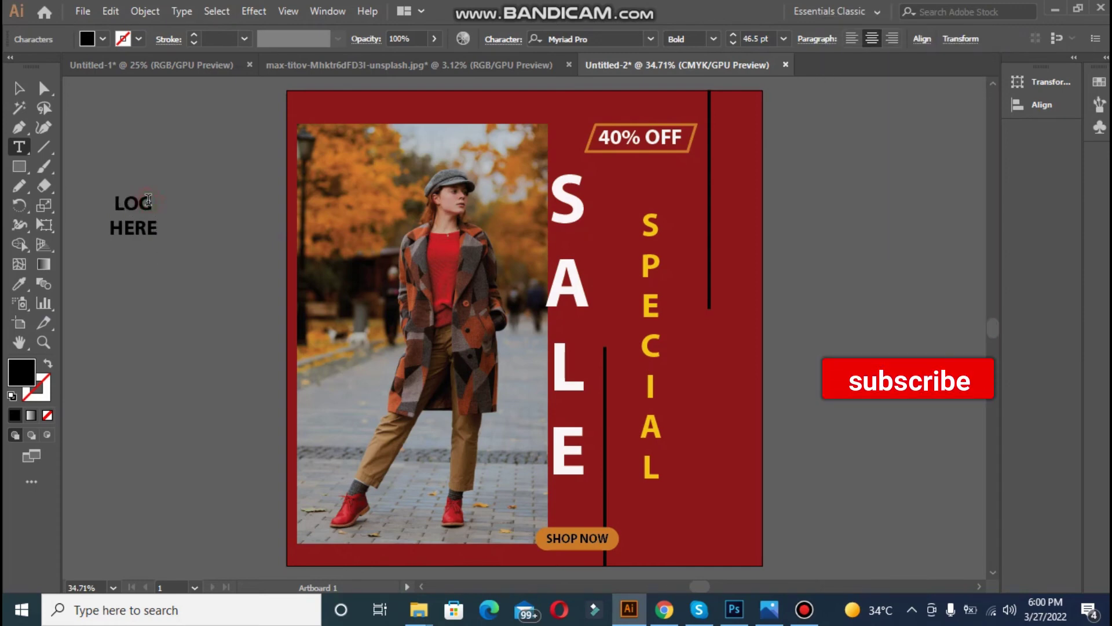
{"action": "type", "text": "O"}
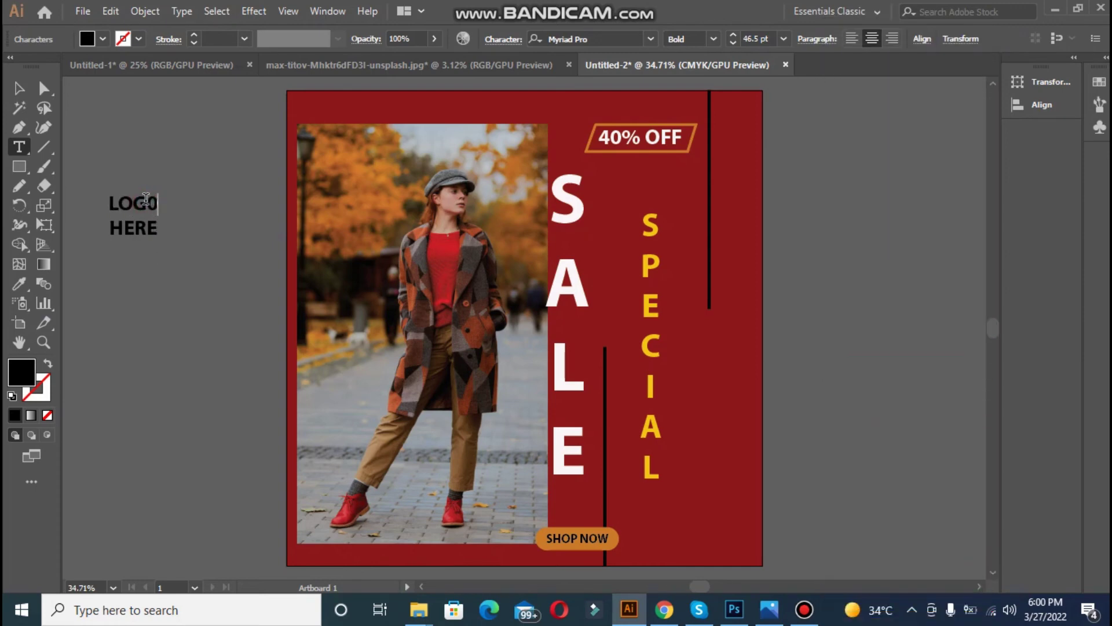
{"action": "left_click", "coordinate": [20, 90]}
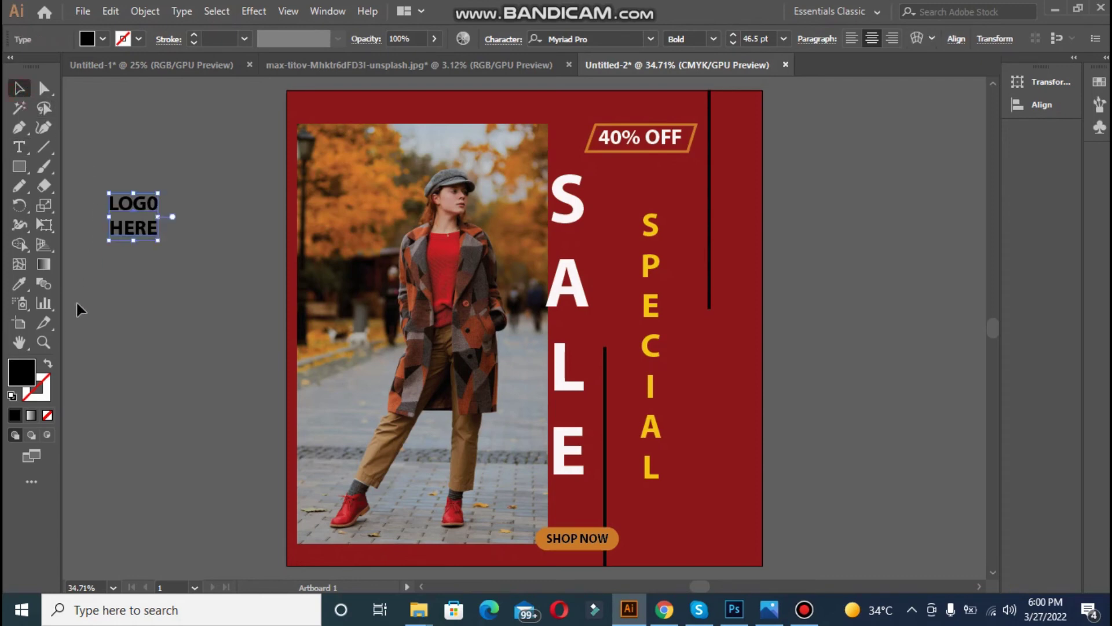
Fill the logo text with near-white FCFCFC and place it, reduced in size, in the artboard's upper-right corner beyond the black line
{"action": "double_click", "coordinate": [29, 370]}
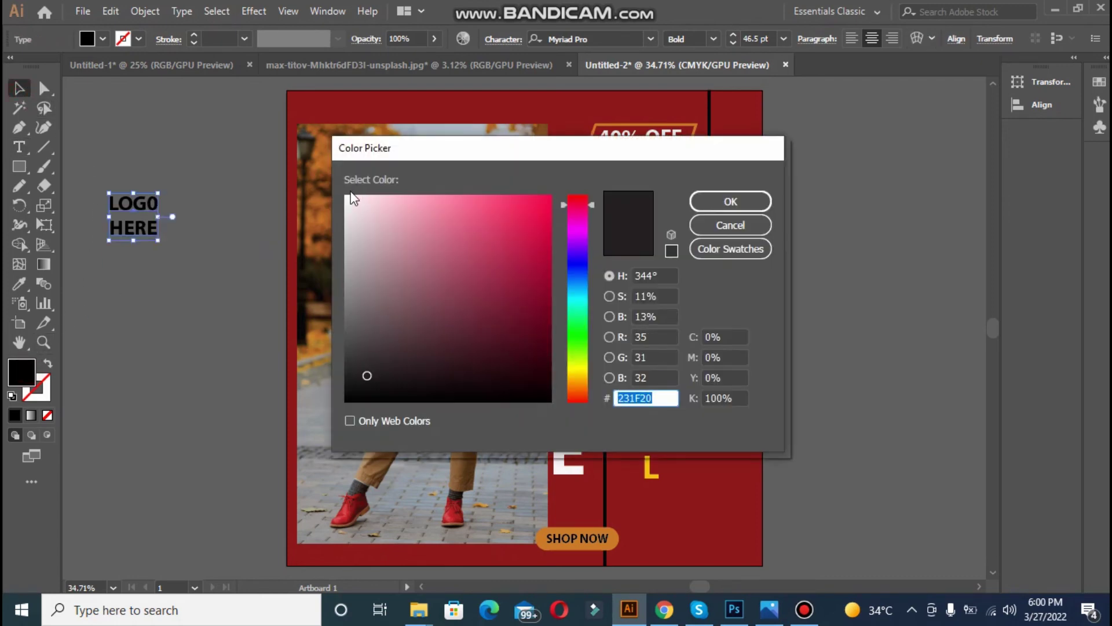
{"action": "left_click", "coordinate": [347, 197]}
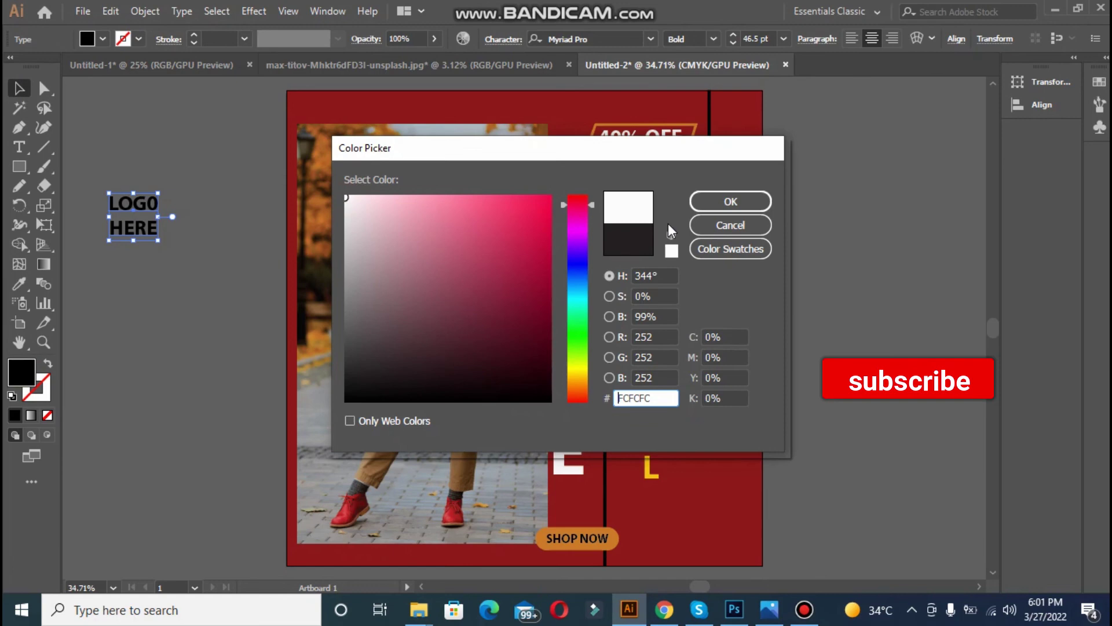
{"action": "left_click", "coordinate": [729, 203]}
{"action": "left_click_drag", "start_coordinate": [159, 241], "coordinate": [739, 114]}
{"action": "left_click", "coordinate": [825, 156]}
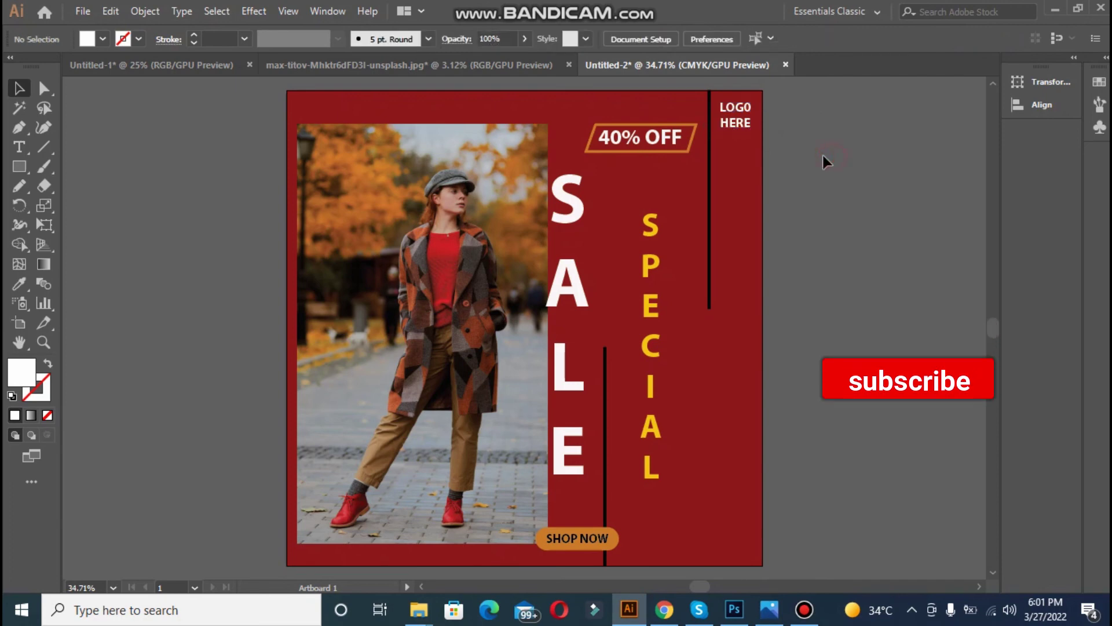
Create a three-sided polygon with a 50 px radius beside the artboard, rotated to point right and scaled down slightly
{"action": "left_click", "coordinate": [10, 168]}
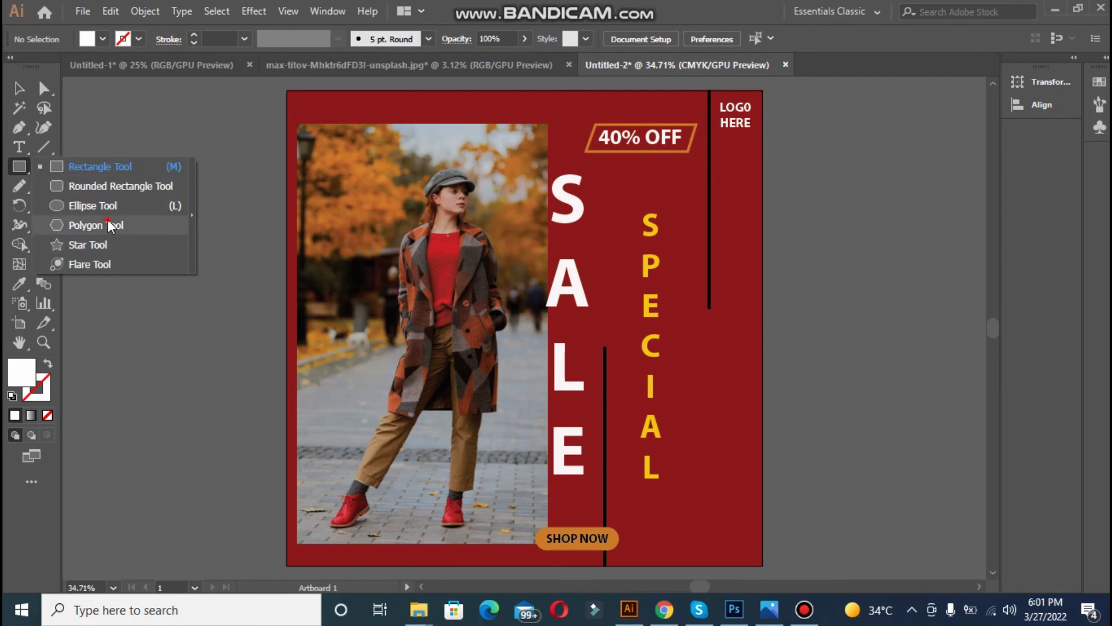
{"action": "left_click", "coordinate": [110, 225]}
{"action": "left_click", "coordinate": [280, 307]}
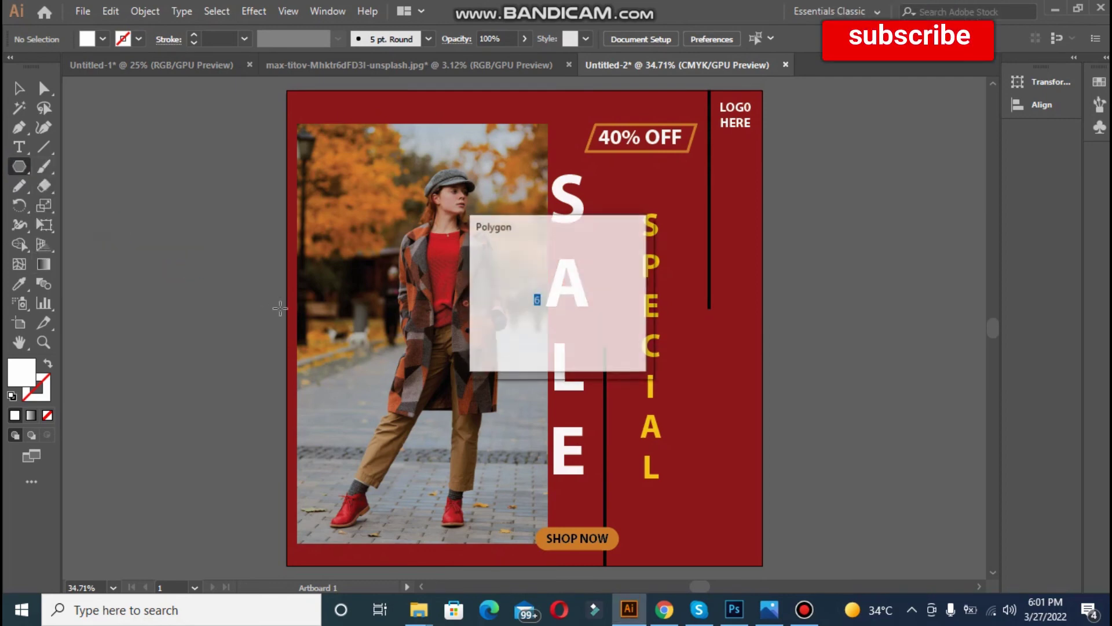
{"action": "left_click", "coordinate": [523, 302]}
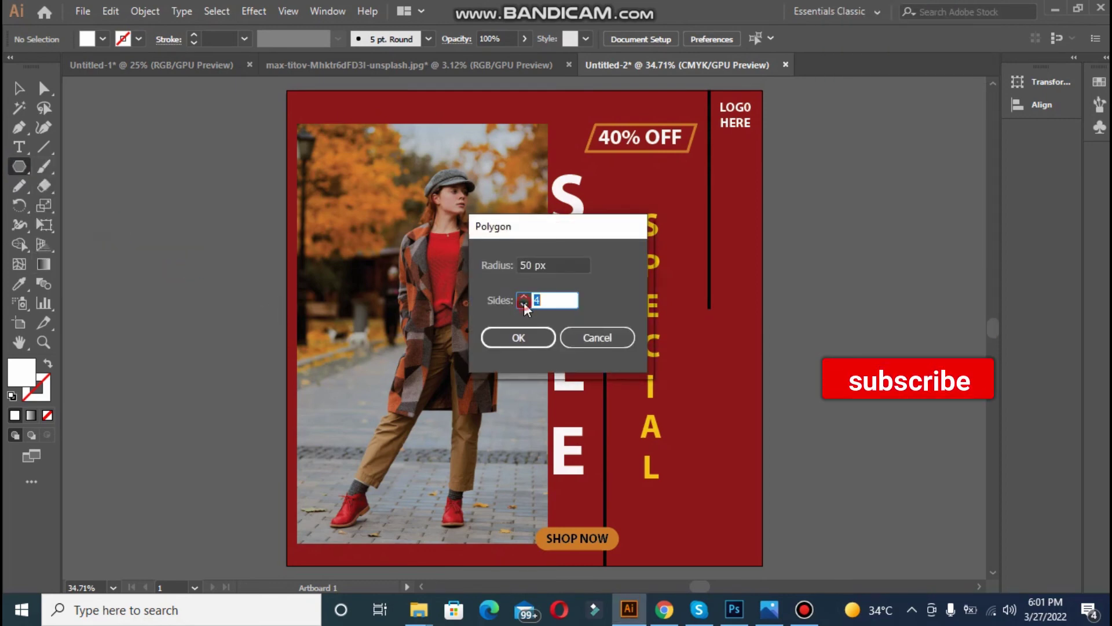
{"action": "left_click", "coordinate": [524, 302]}
{"action": "left_click", "coordinate": [520, 333]}
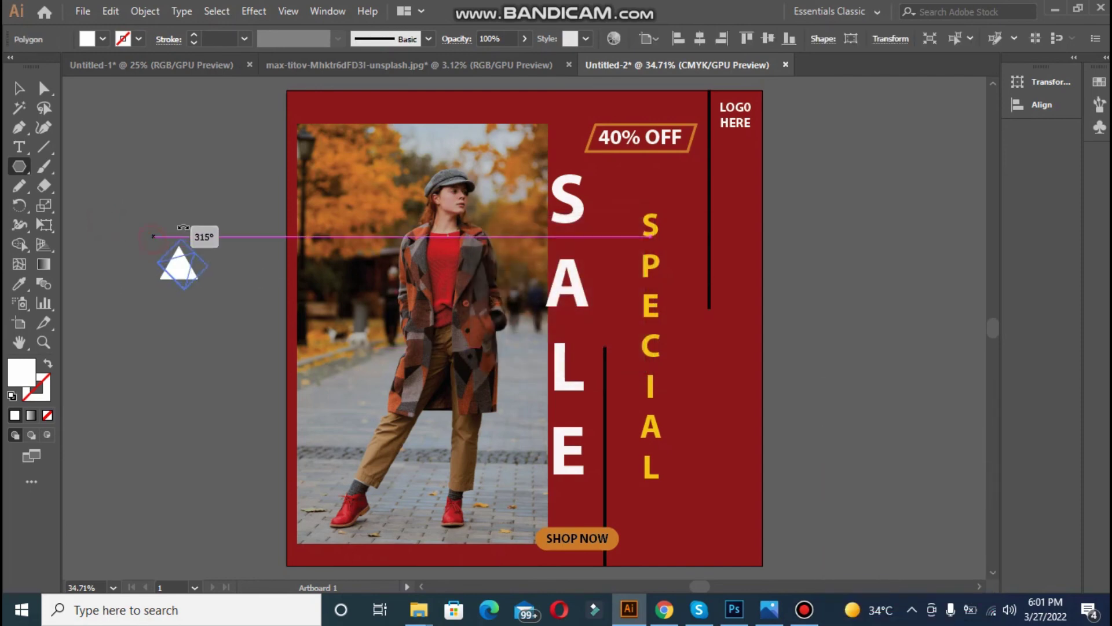
{"action": "left_click_drag", "start_coordinate": [153, 236], "coordinate": [174, 229]}
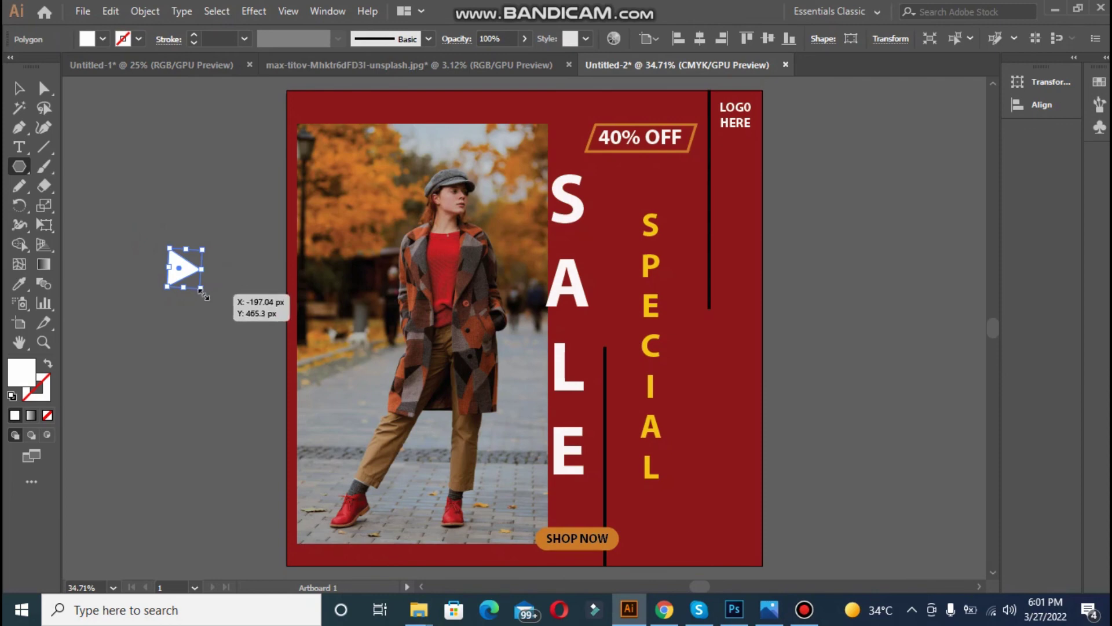
{"action": "left_click_drag", "start_coordinate": [201, 291], "coordinate": [196, 285]}
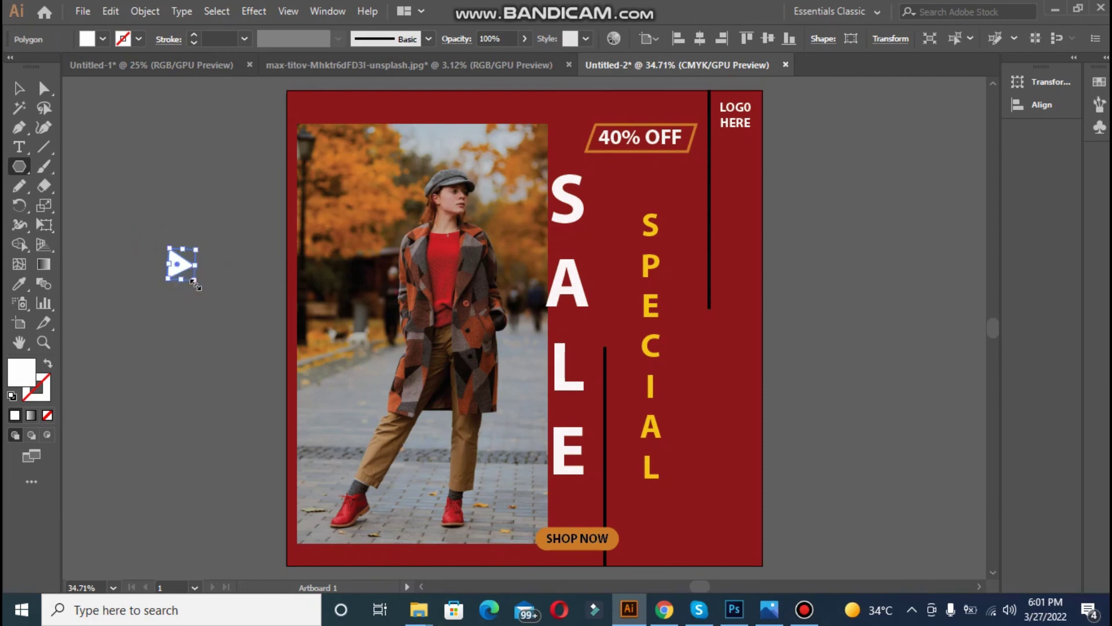
Turn the triangle into an unfilled outline in a brown sampled from the photo, with a 5 pt stroke
{"action": "left_click", "coordinate": [48, 364]}
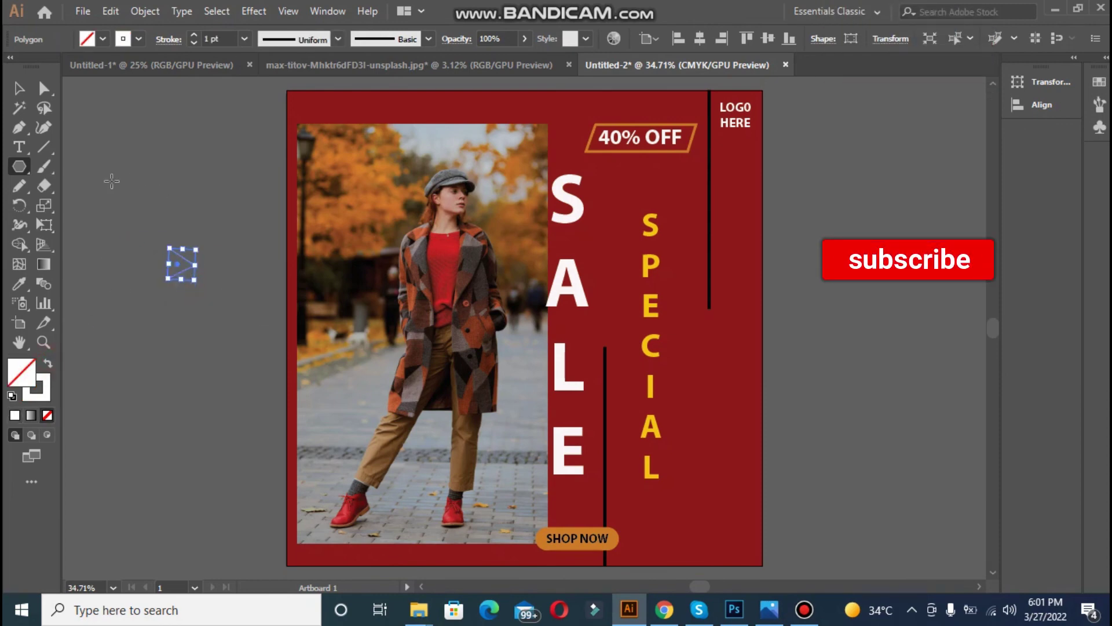
{"action": "left_click", "coordinate": [19, 283]}
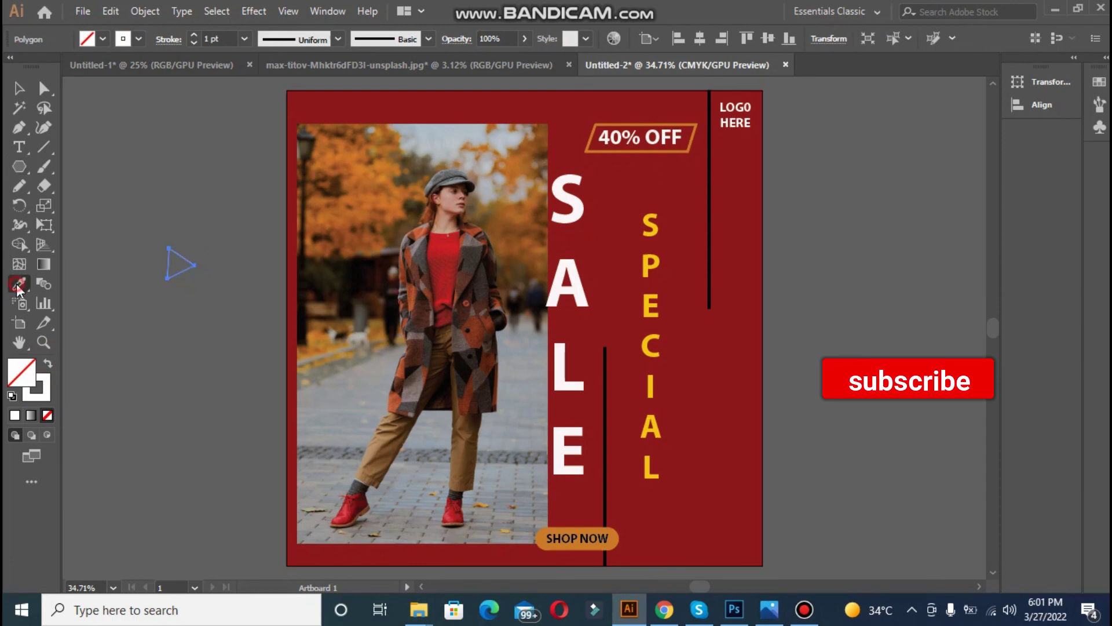
{"action": "left_click", "coordinate": [373, 246]}
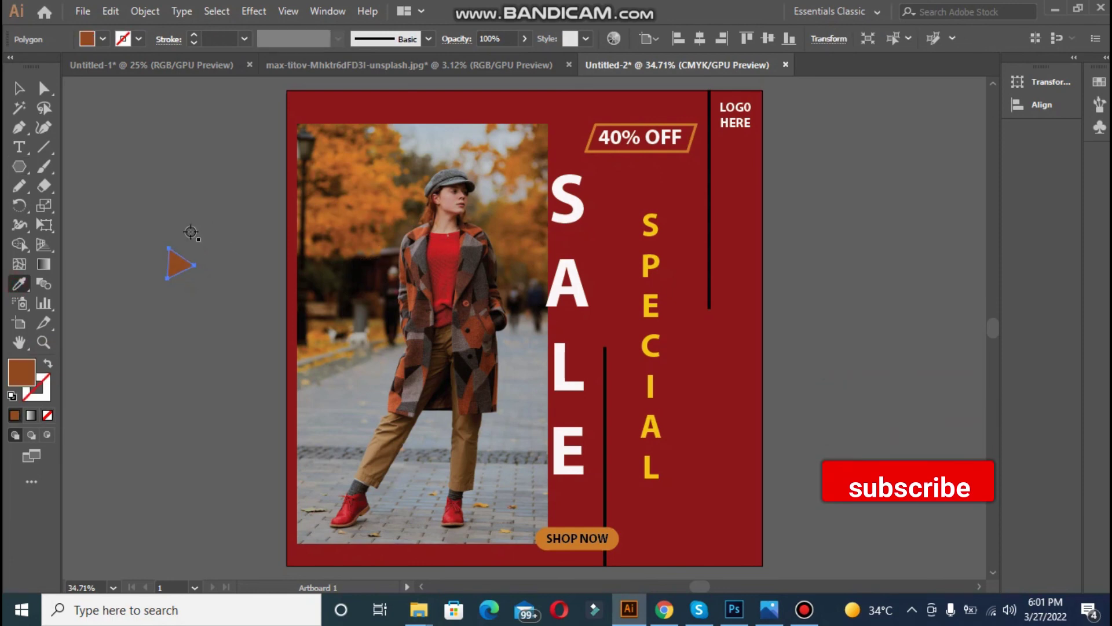
{"action": "left_click", "coordinate": [49, 364]}
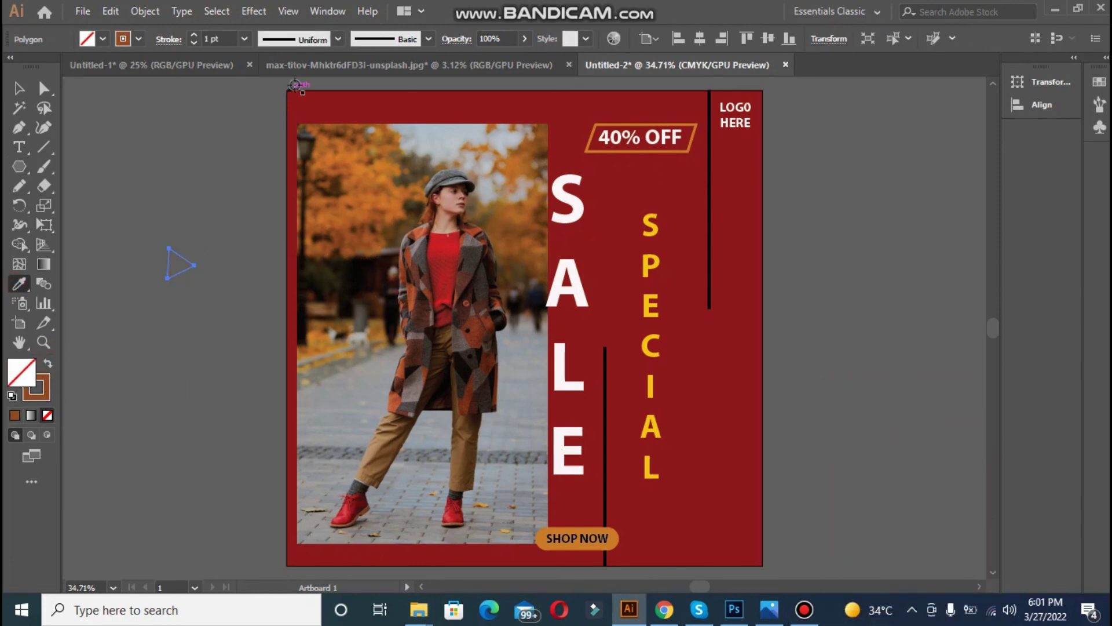
{"action": "left_click", "coordinate": [194, 35]}
{"action": "left_click", "coordinate": [194, 35]}
{"action": "left_click", "coordinate": [194, 34]}
{"action": "left_click", "coordinate": [194, 35]}
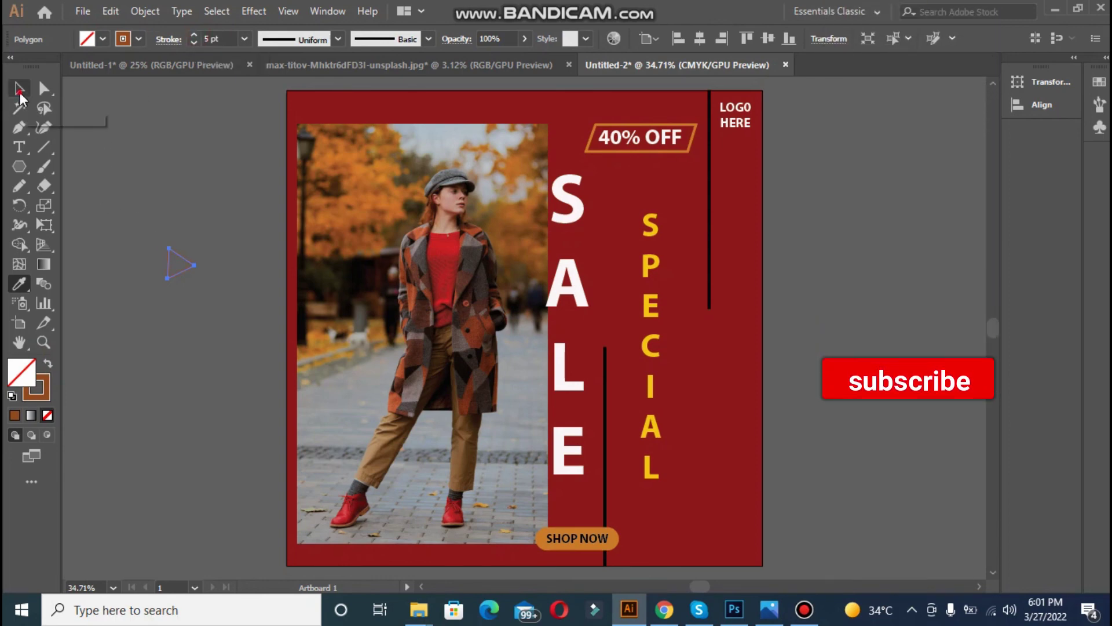
Place the slightly reduced triangle beside the lower end of the SPECIAL text and copy it to the photo's top edge
{"action": "left_click", "coordinate": [19, 89]}
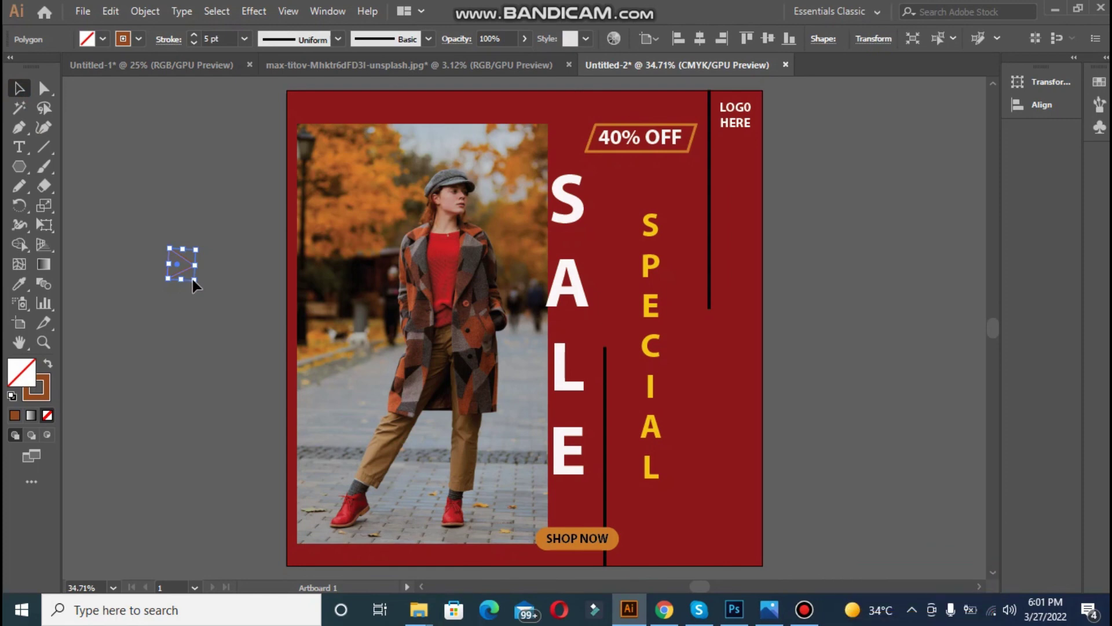
{"action": "left_click_drag", "start_coordinate": [196, 281], "coordinate": [721, 494]}
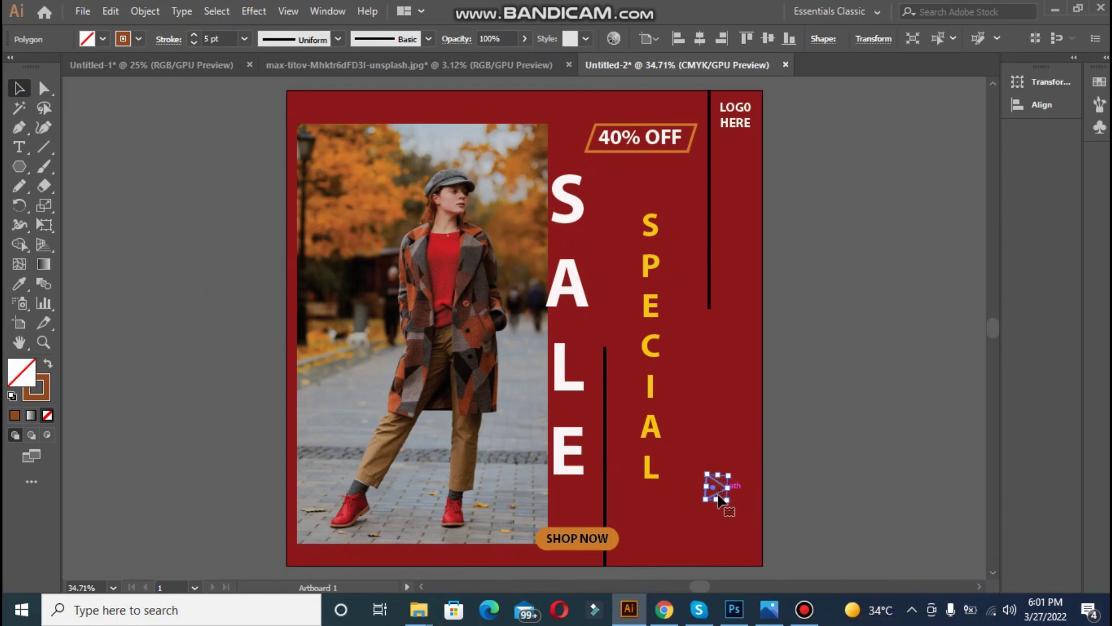
{"action": "left_click", "coordinate": [805, 500]}
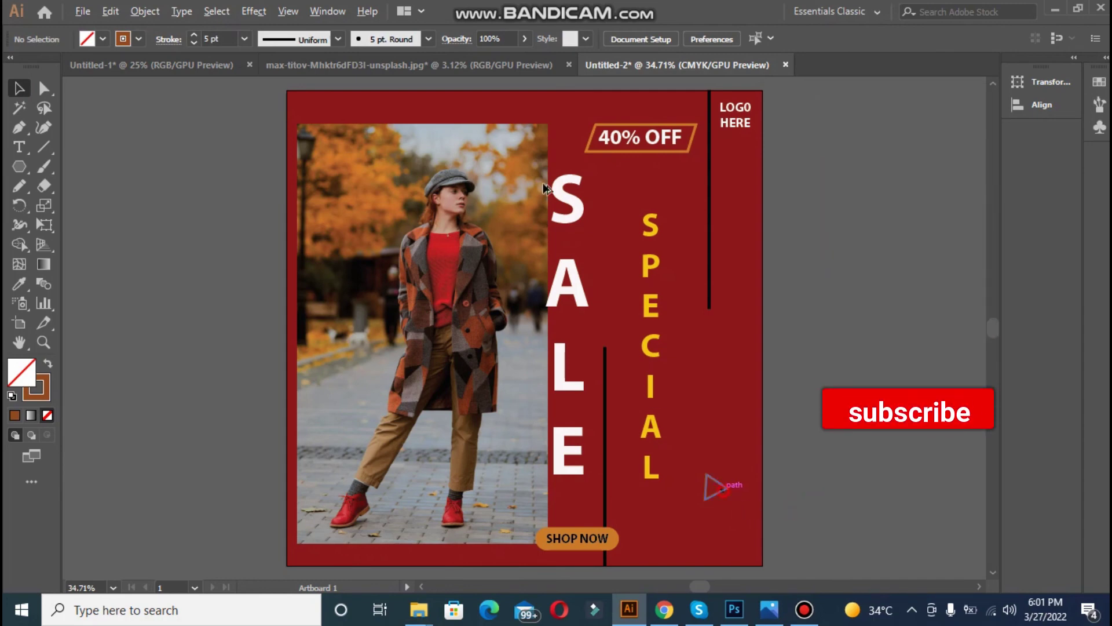
{"action": "left_click_drag", "start_coordinate": [724, 491], "coordinate": [521, 113]}
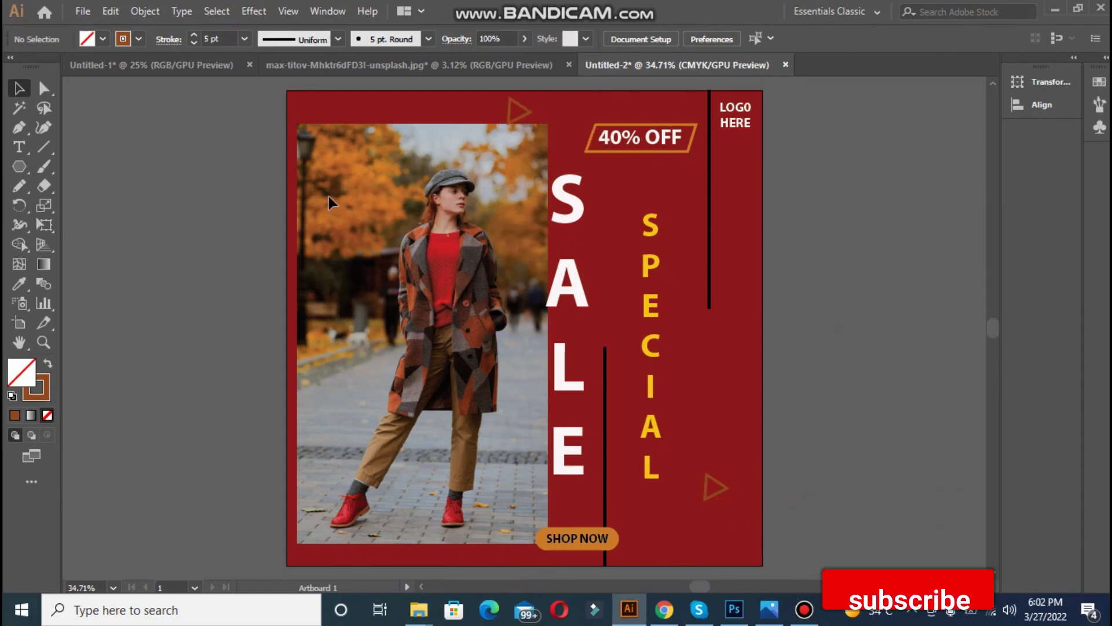
Pick bright yellow as the upper triangle's fill and swap it with the brown stroke, giving a yellow stroke and brown fill
{"action": "left_click", "coordinate": [510, 124]}
{"action": "double_click", "coordinate": [29, 382]}
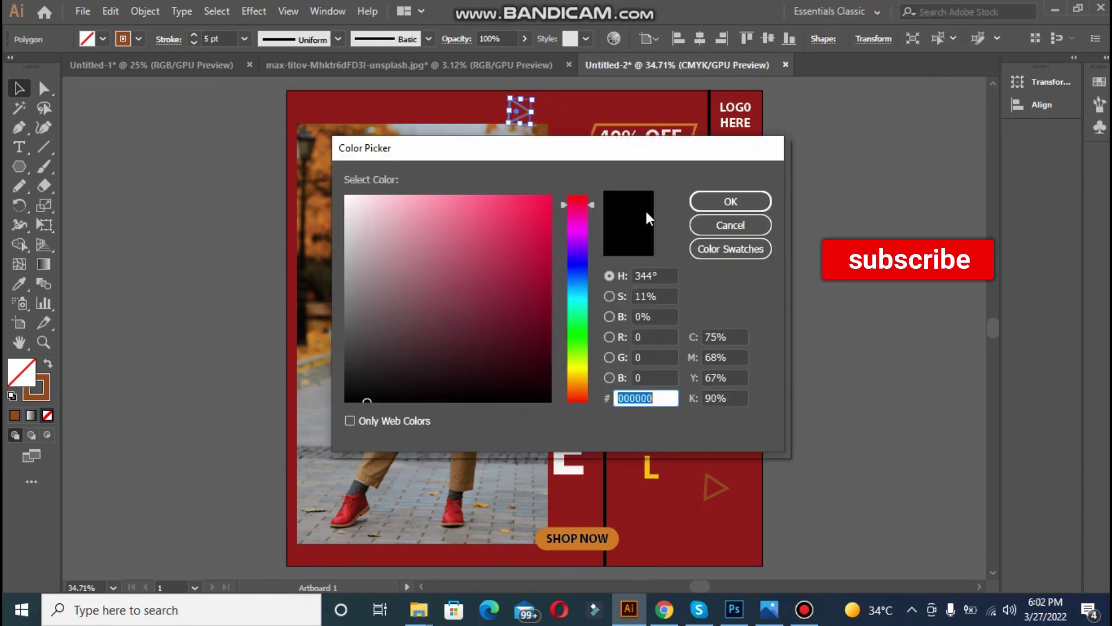
{"action": "left_click", "coordinate": [578, 367]}
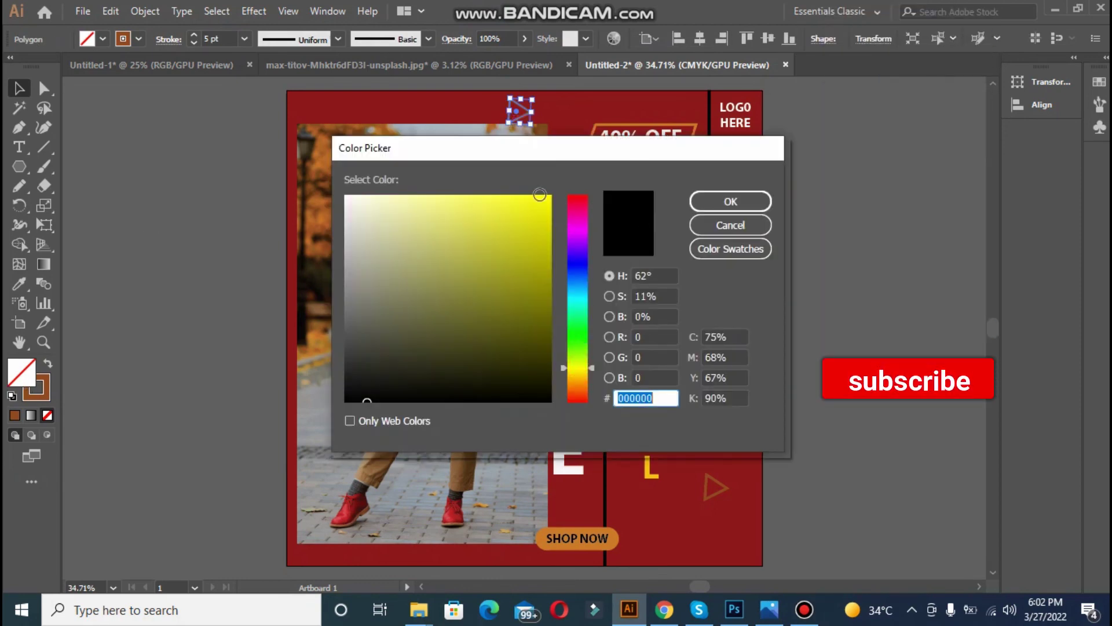
{"action": "left_click", "coordinate": [547, 200]}
{"action": "left_click", "coordinate": [705, 206]}
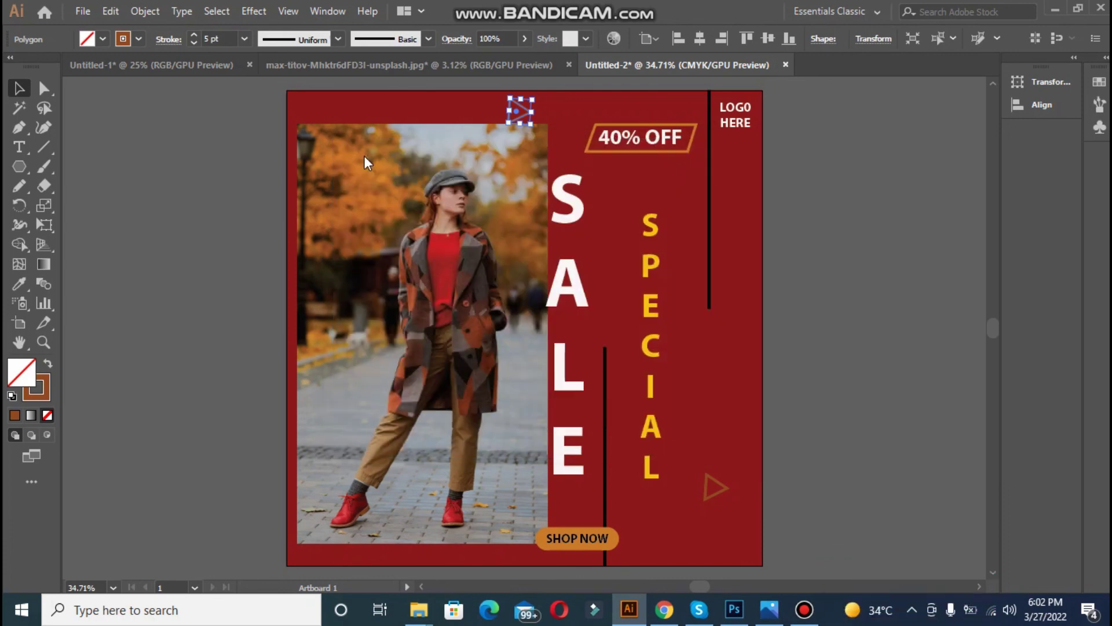
{"action": "left_click", "coordinate": [48, 365]}
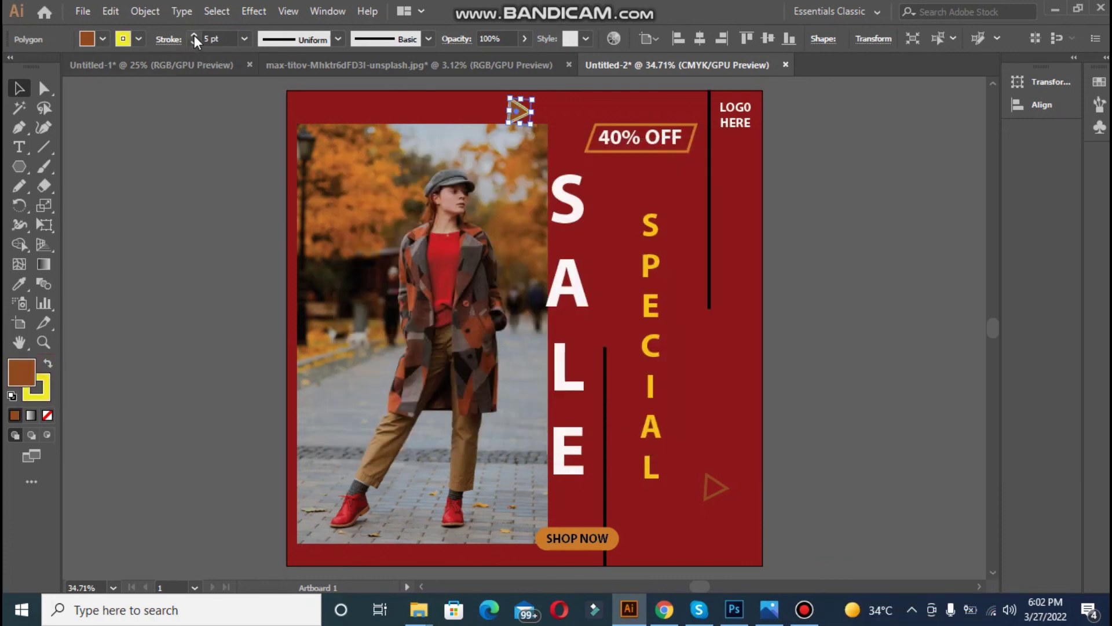
Set the stroke weight of the triangle at the photo's top edge to 3 pt
{"action": "left_click", "coordinate": [192, 127]}
{"action": "left_click", "coordinate": [509, 115]}
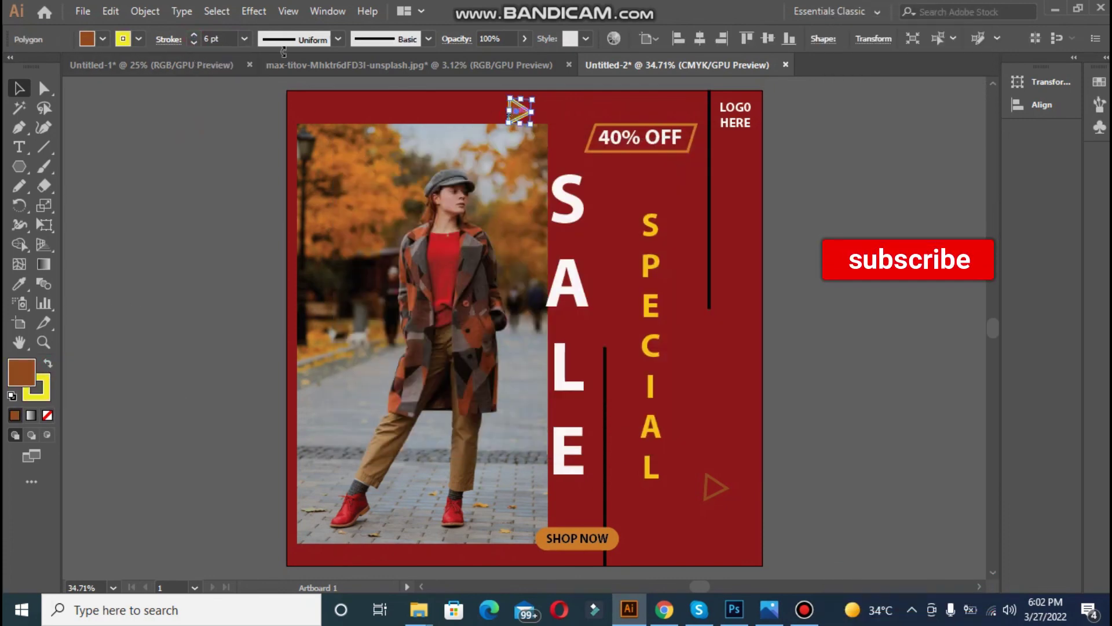
{"action": "left_click", "coordinate": [193, 44]}
{"action": "left_click", "coordinate": [193, 44]}
{"action": "left_click", "coordinate": [193, 43]}
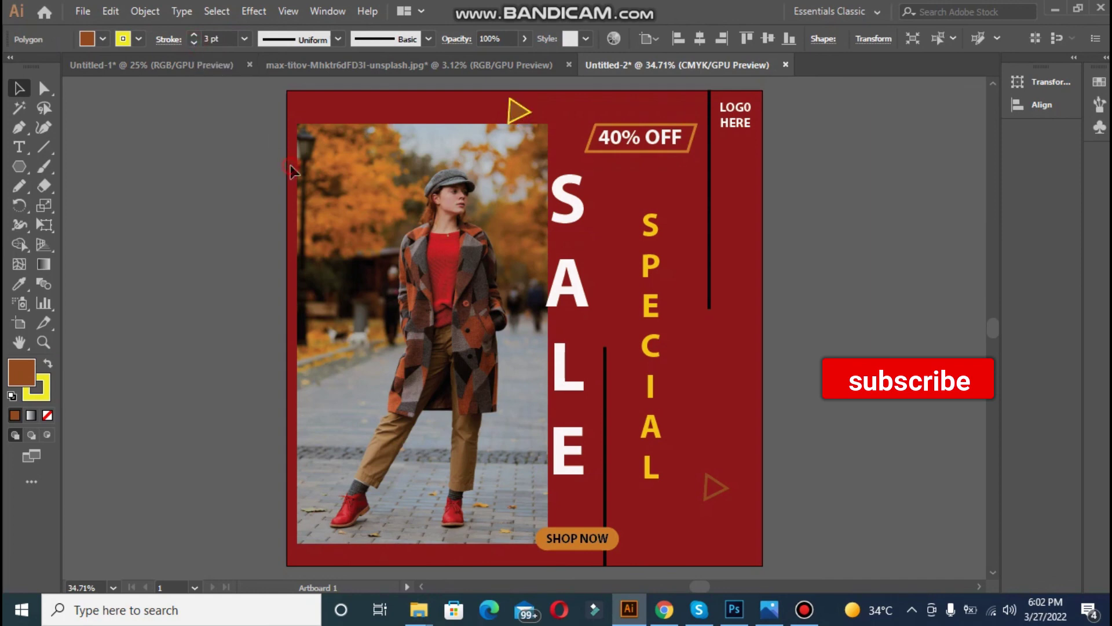
{"action": "left_click", "coordinate": [266, 164]}
Scale down the triangle at the photo's top edge and place a copy just below the photo's bottom edge
{"action": "left_click", "coordinate": [512, 113]}
{"action": "left_click_drag", "start_coordinate": [508, 124], "coordinate": [419, 557]}
{"action": "left_click", "coordinate": [803, 474]}
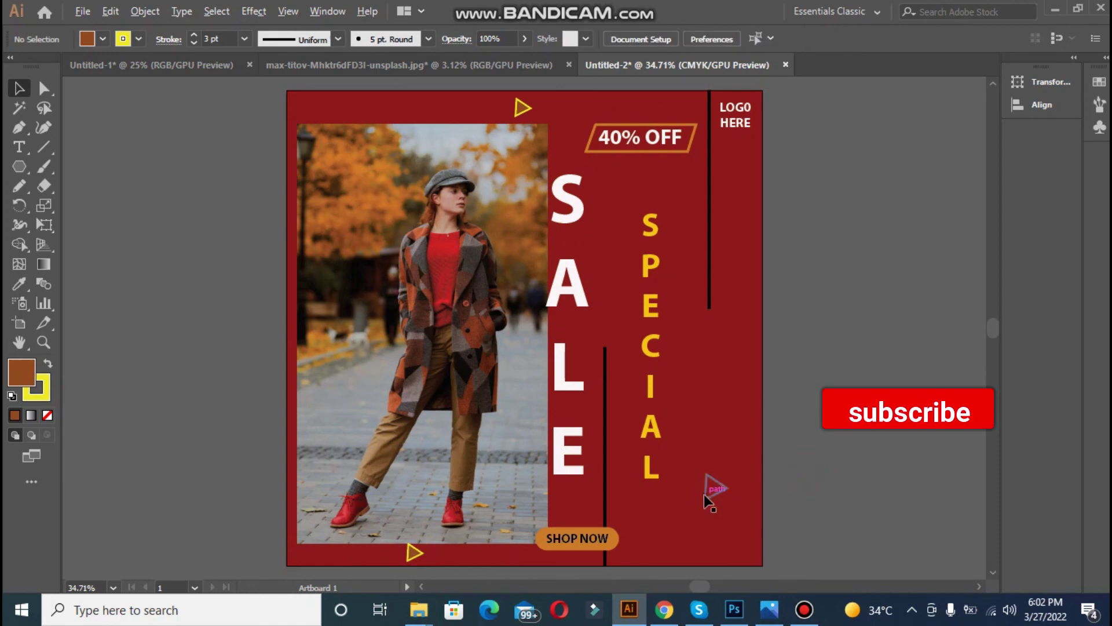
Delete the brown outlined triangles near the SPECIAL text and copy the small yellow triangle to the artboard's lower-right corner
{"action": "left_click_drag", "start_coordinate": [704, 495], "coordinate": [705, 545]}
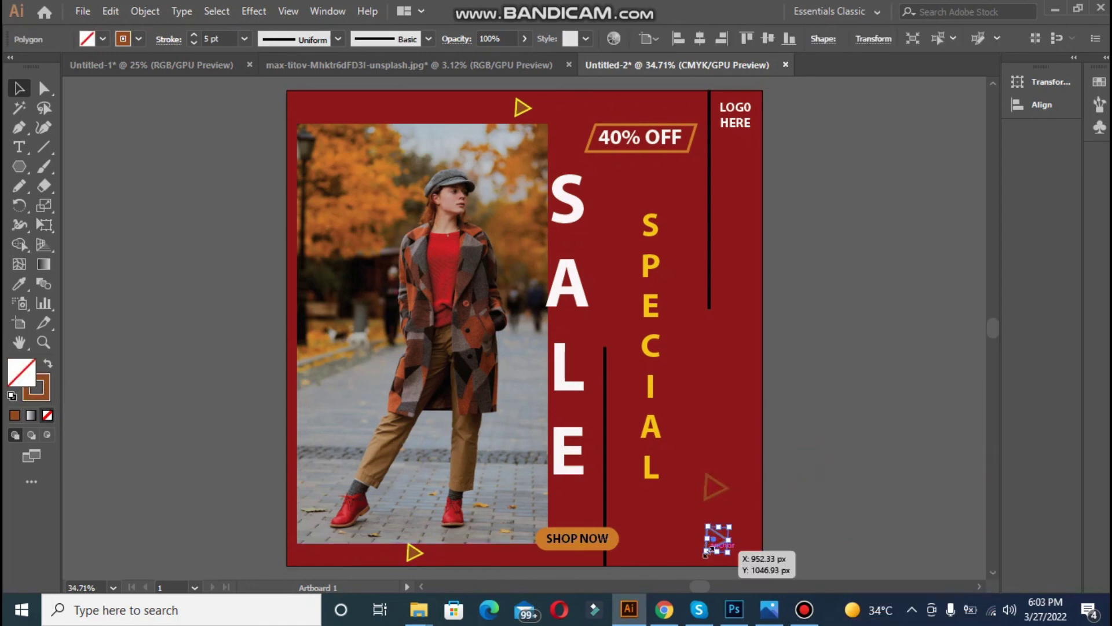
{"action": "key", "text": "Delete"}
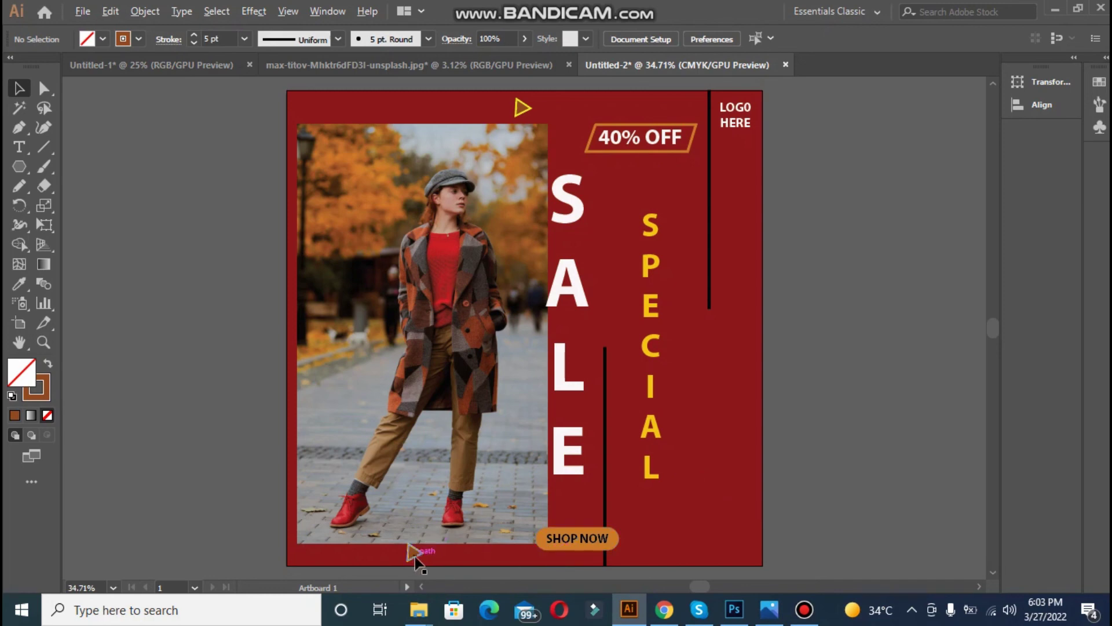
{"action": "left_click_drag", "start_coordinate": [416, 557], "coordinate": [734, 550]}
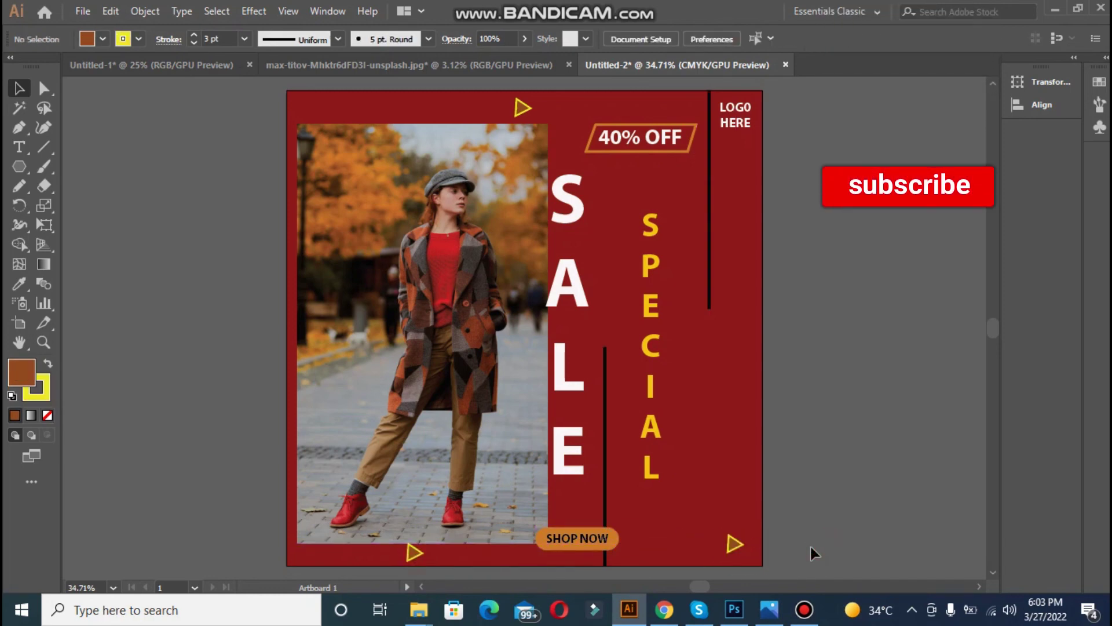
Remove the fill from all three yellow-stroked triangles so only their outlines remain
{"action": "left_click", "coordinate": [733, 545]}
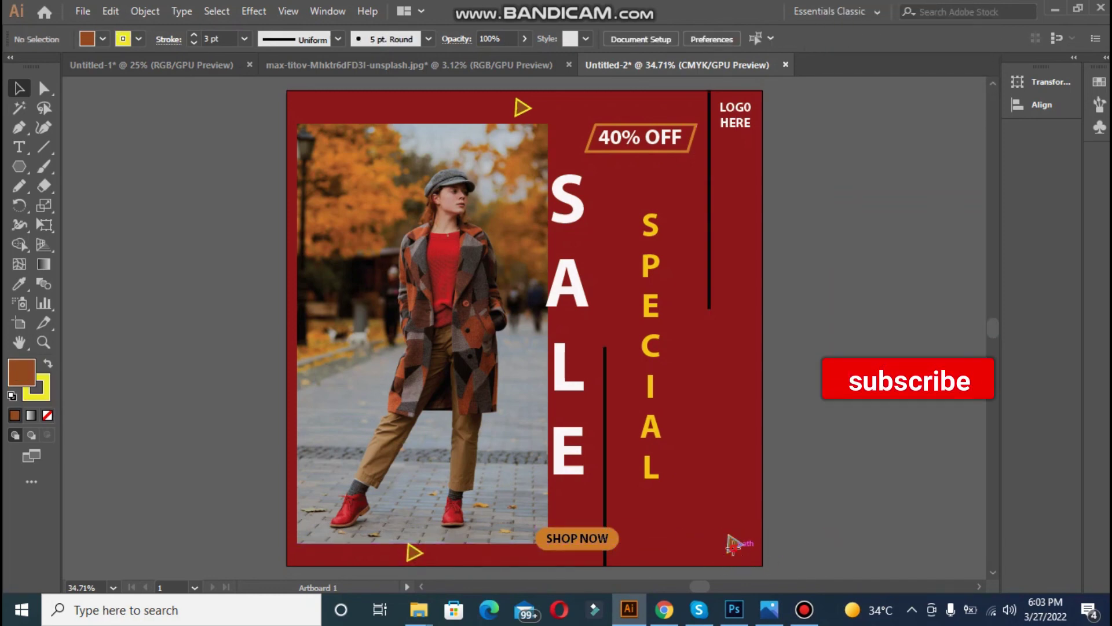
{"action": "left_click", "coordinate": [47, 415]}
{"action": "left_click", "coordinate": [186, 381]}
{"action": "left_click", "coordinate": [422, 557]}
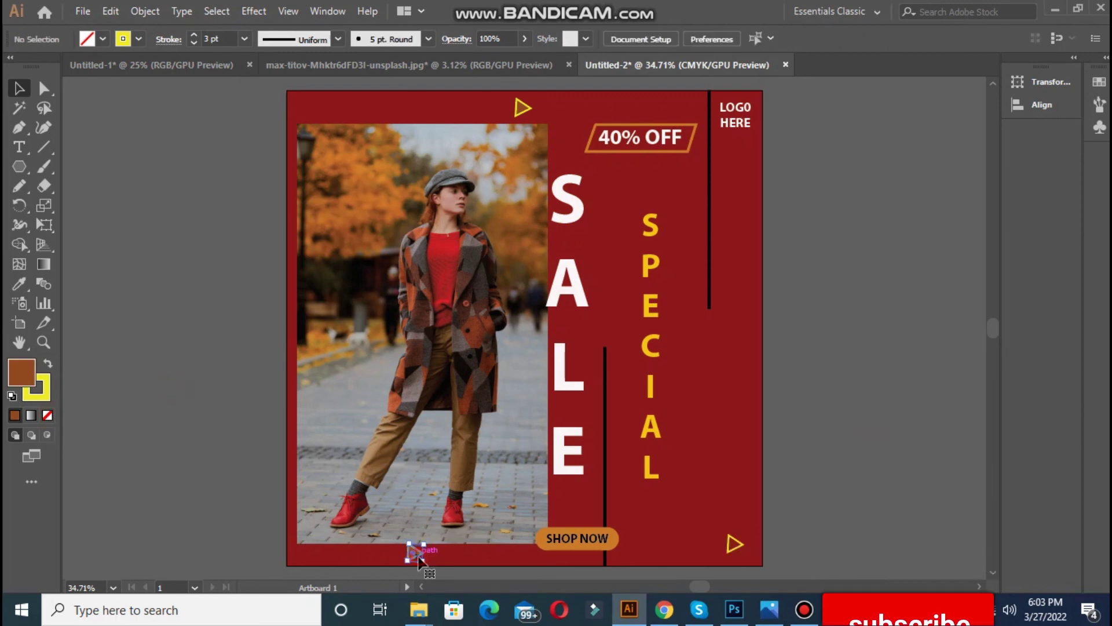
{"action": "left_click", "coordinate": [48, 415]}
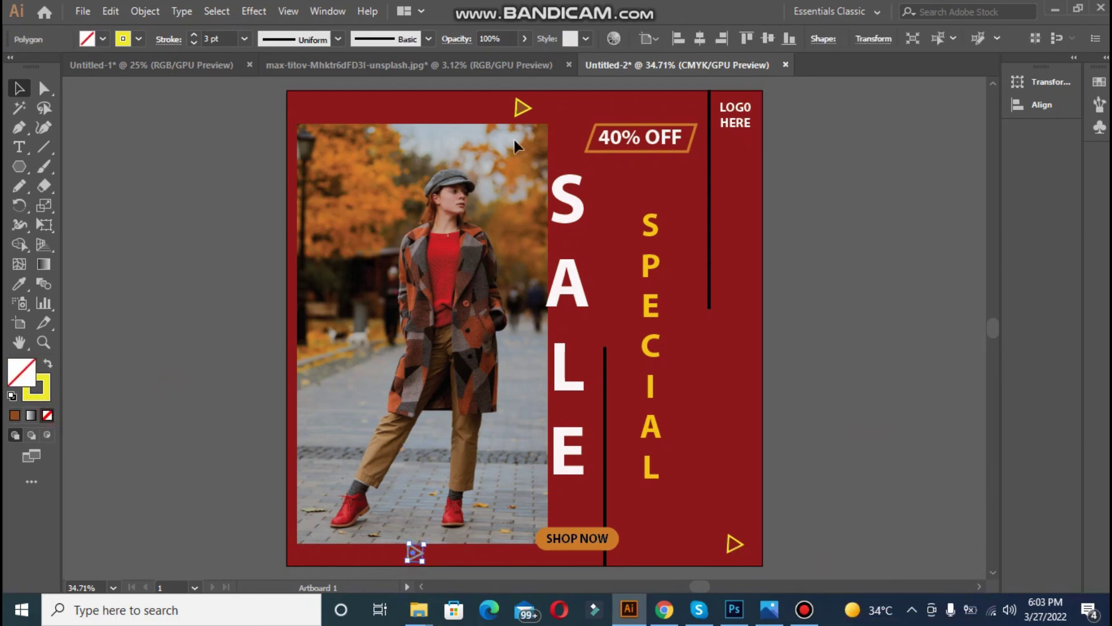
{"action": "left_click", "coordinate": [523, 108]}
{"action": "left_click", "coordinate": [48, 415]}
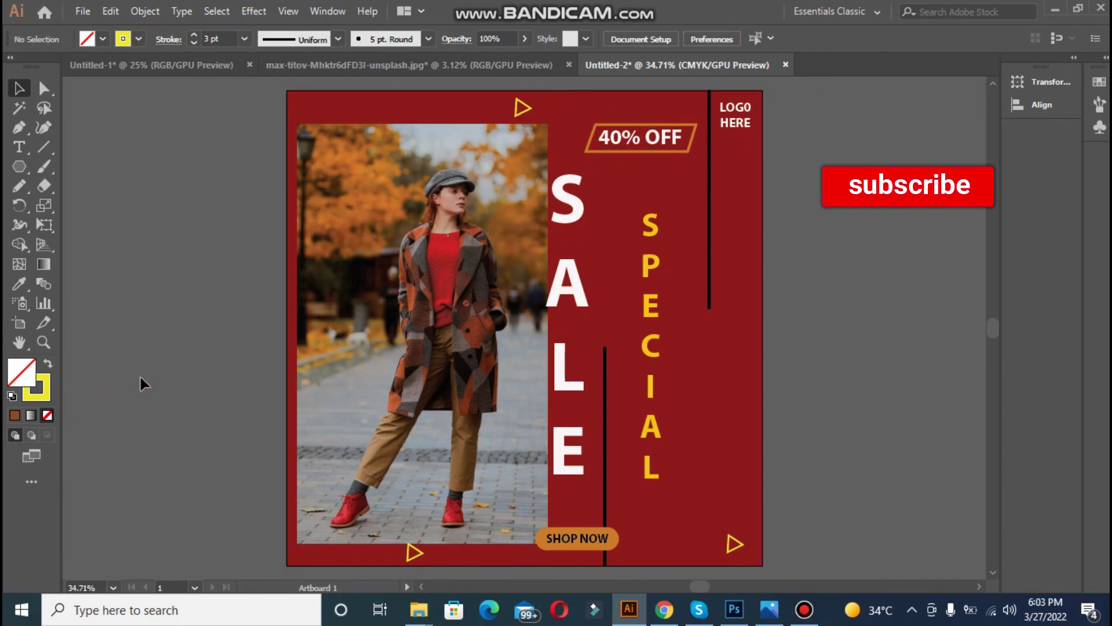
Place an enlarged copy of the triangle from below the photo under the right-hand black line and rotate it about 92°
{"action": "left_click", "coordinate": [411, 554]}
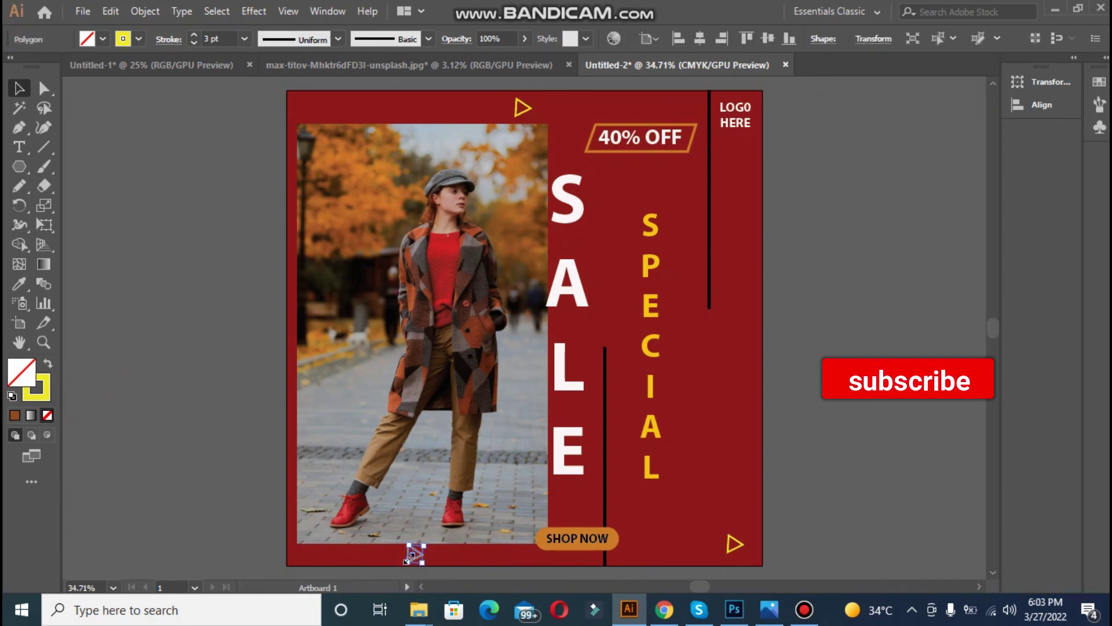
{"action": "left_click_drag", "start_coordinate": [420, 553], "coordinate": [721, 346]}
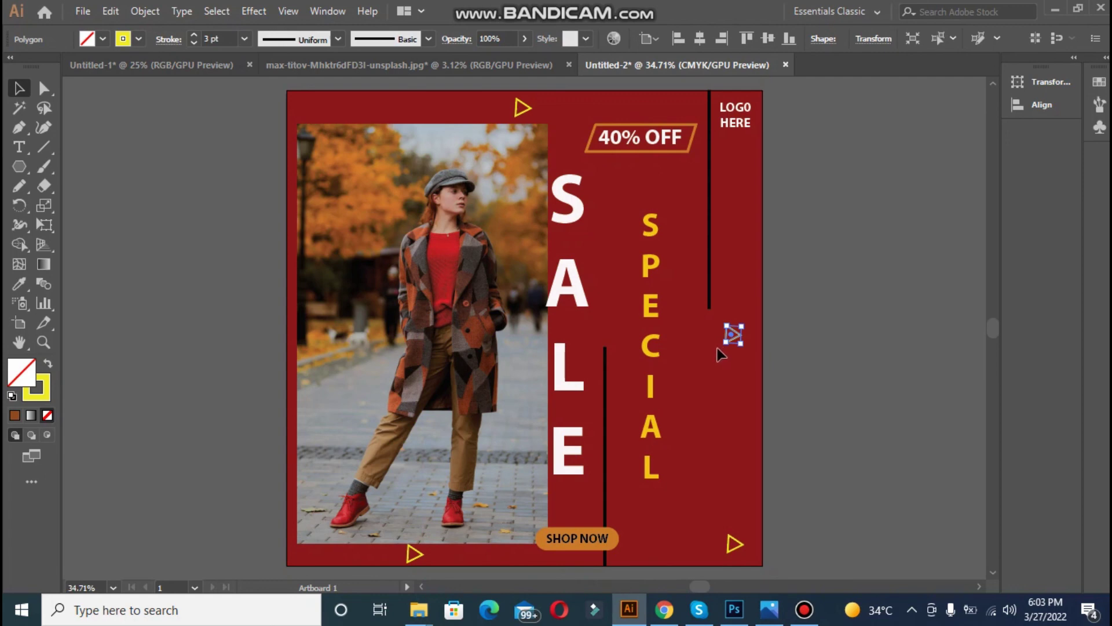
{"action": "left_click_drag", "start_coordinate": [743, 344], "coordinate": [747, 315]}
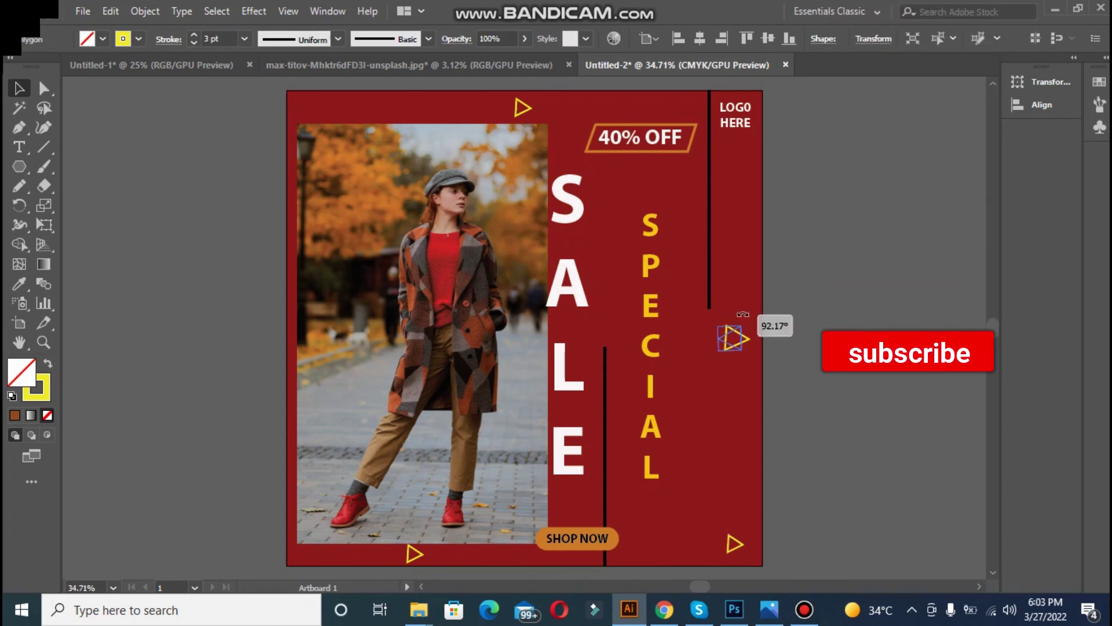
{"action": "left_click_drag", "start_coordinate": [747, 316], "coordinate": [741, 306]}
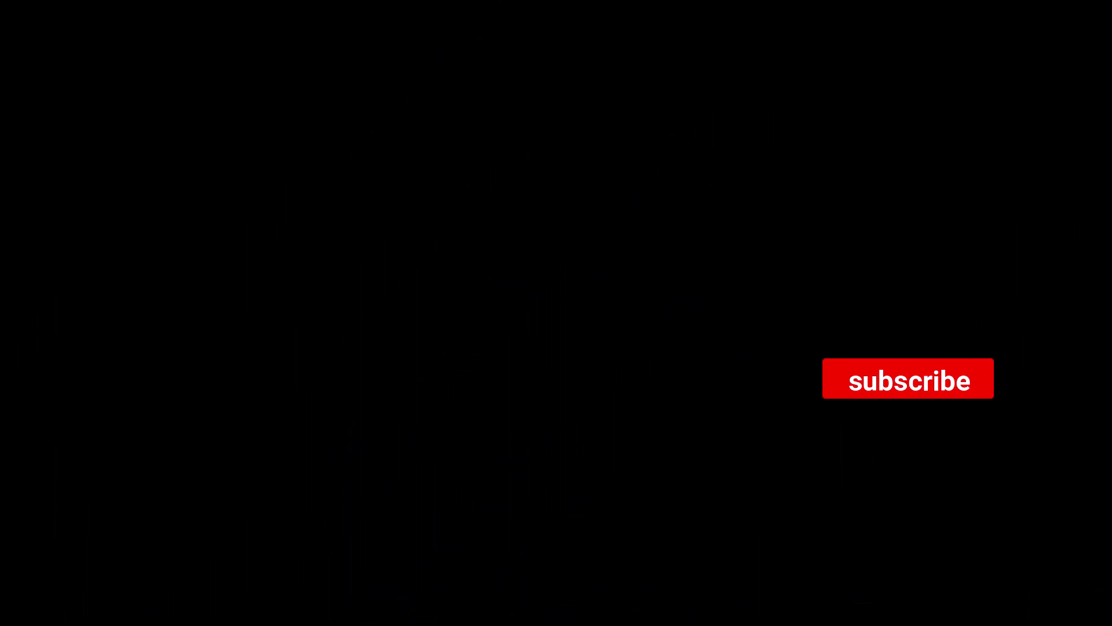